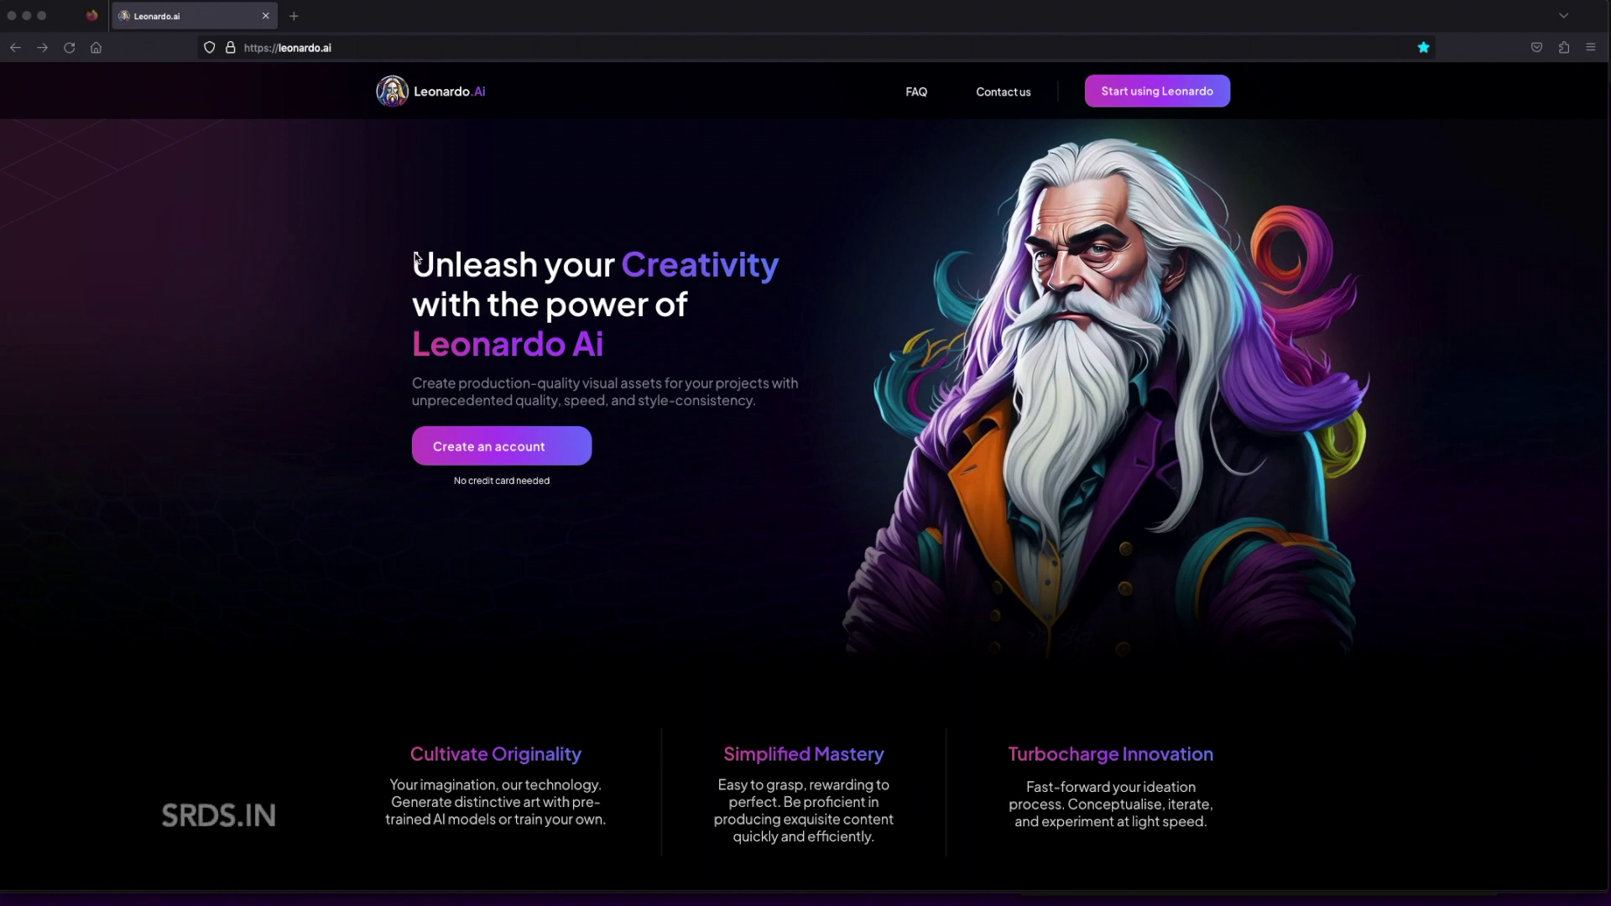
Step: Highlight the landing page headline and subtitle, then start sign-up at the email field
mouse_move(414, 256)
left_mouse_down()
mouse_move(776, 285)
mouse_move(619, 351)
mouse_move(411, 264)
left_mouse_up()
left_click(621, 339)
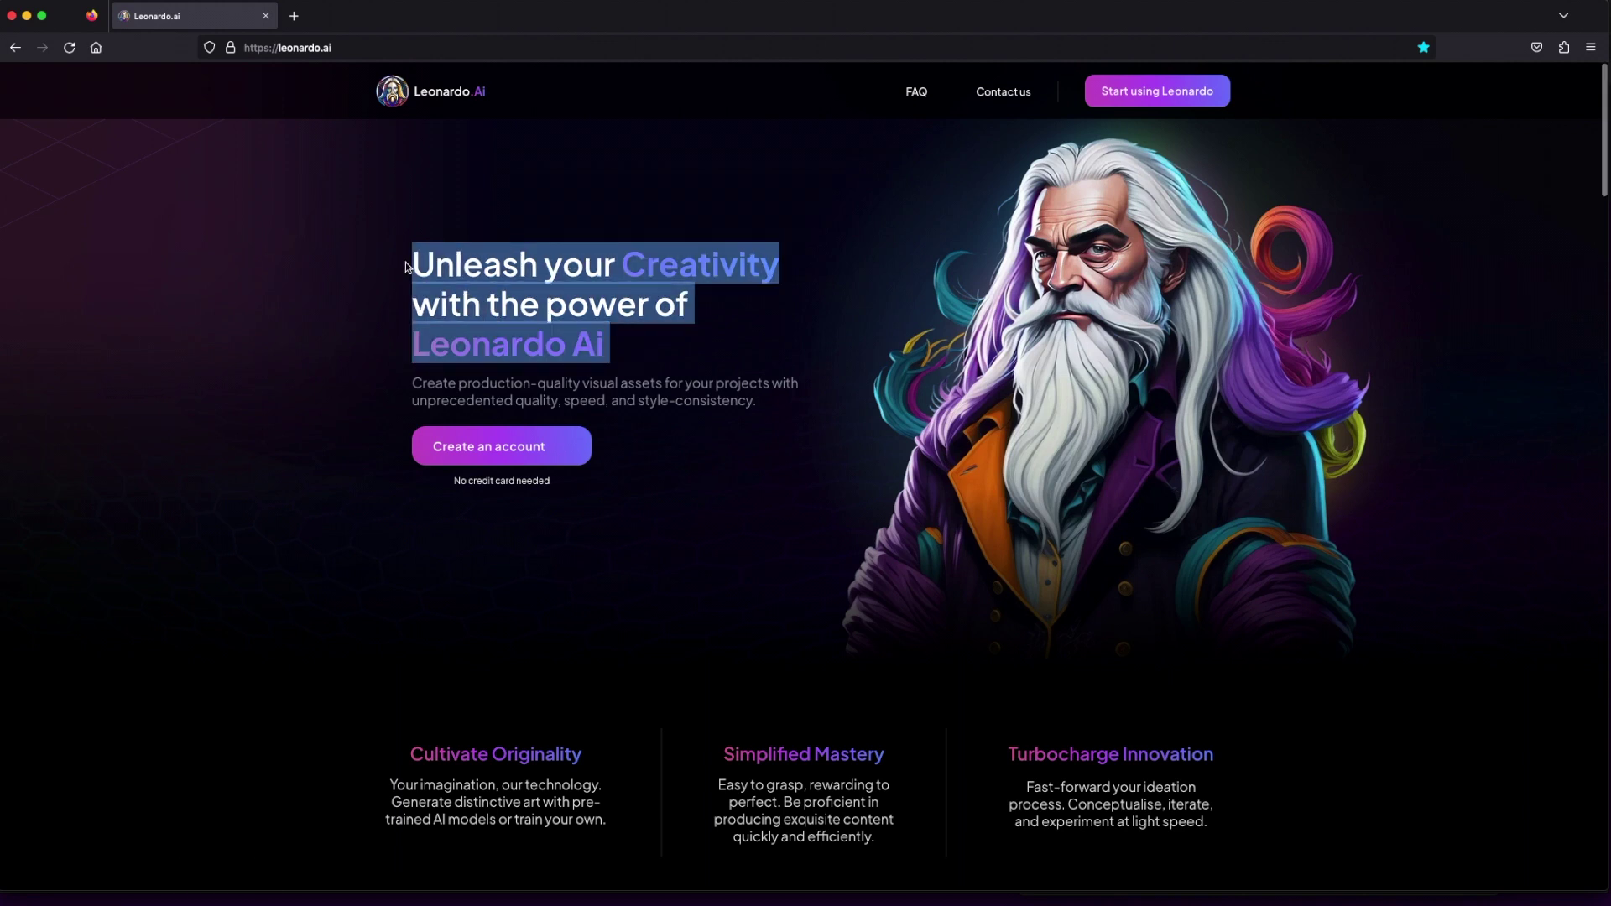
left_click(486, 283)
left_click_drag(397, 384, 787, 403)
left_click(784, 403)
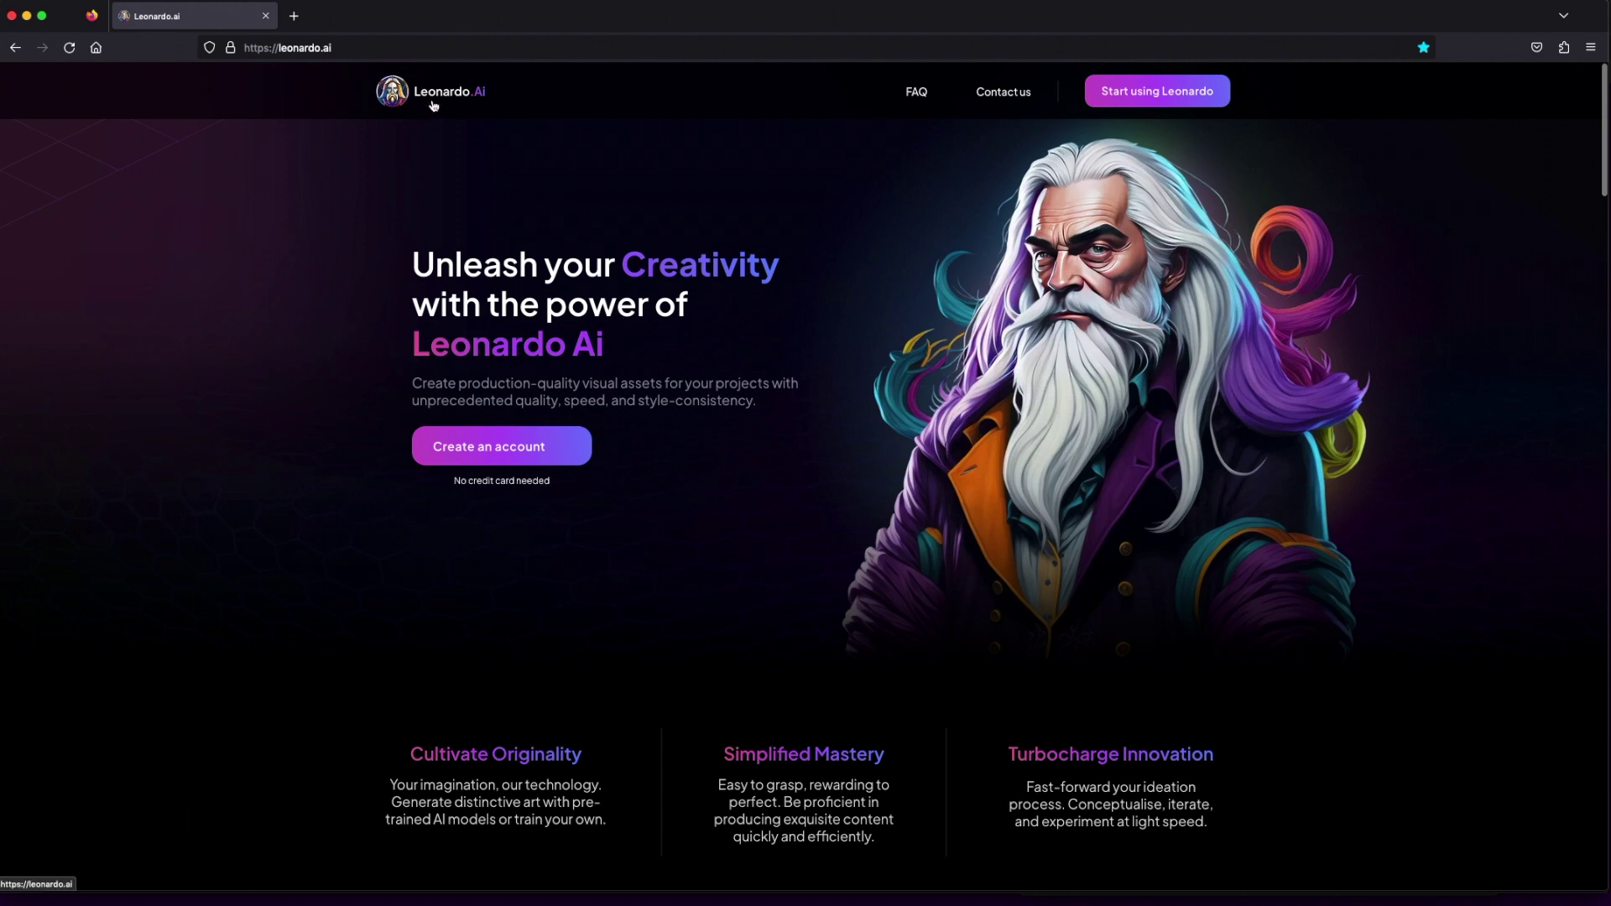
left_click(500, 451)
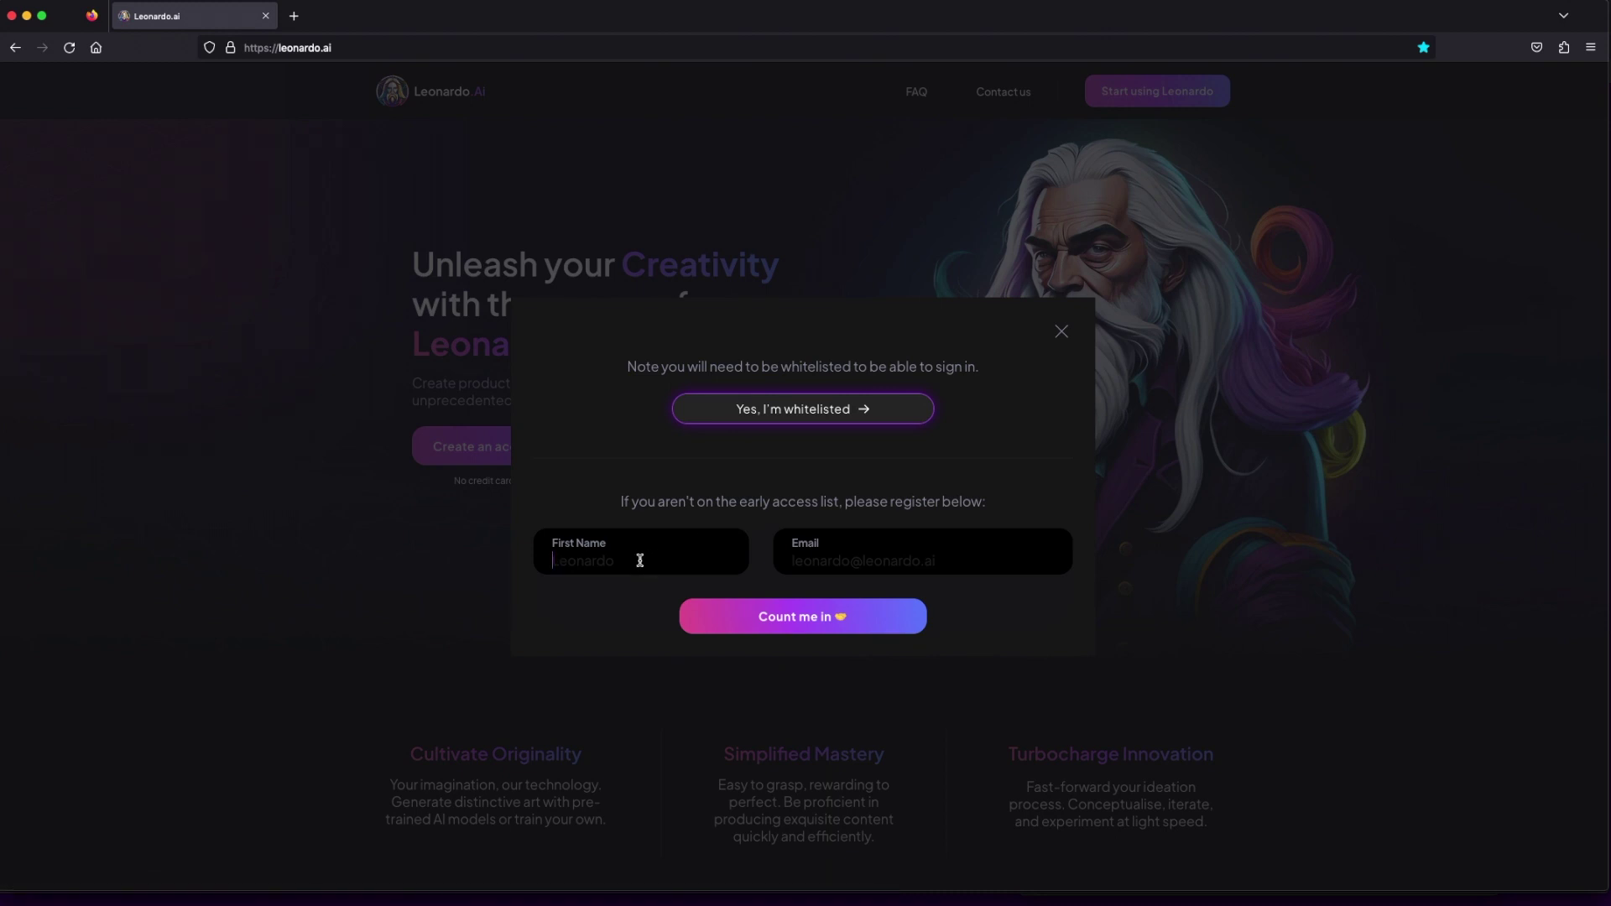
left_click(855, 560)
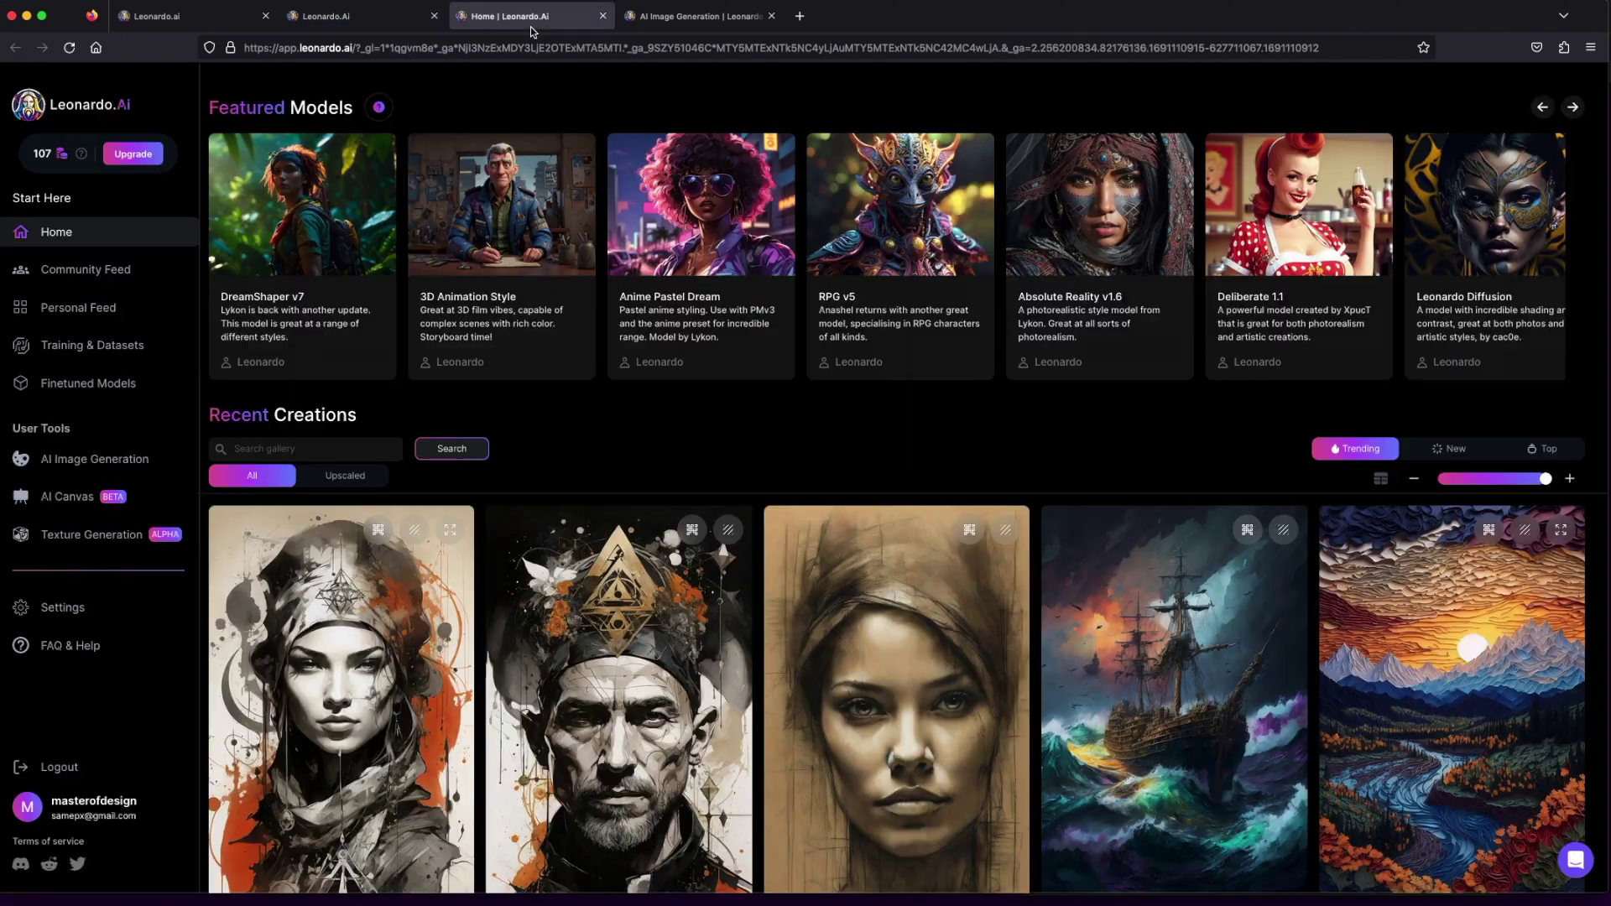
left_click(140, 277)
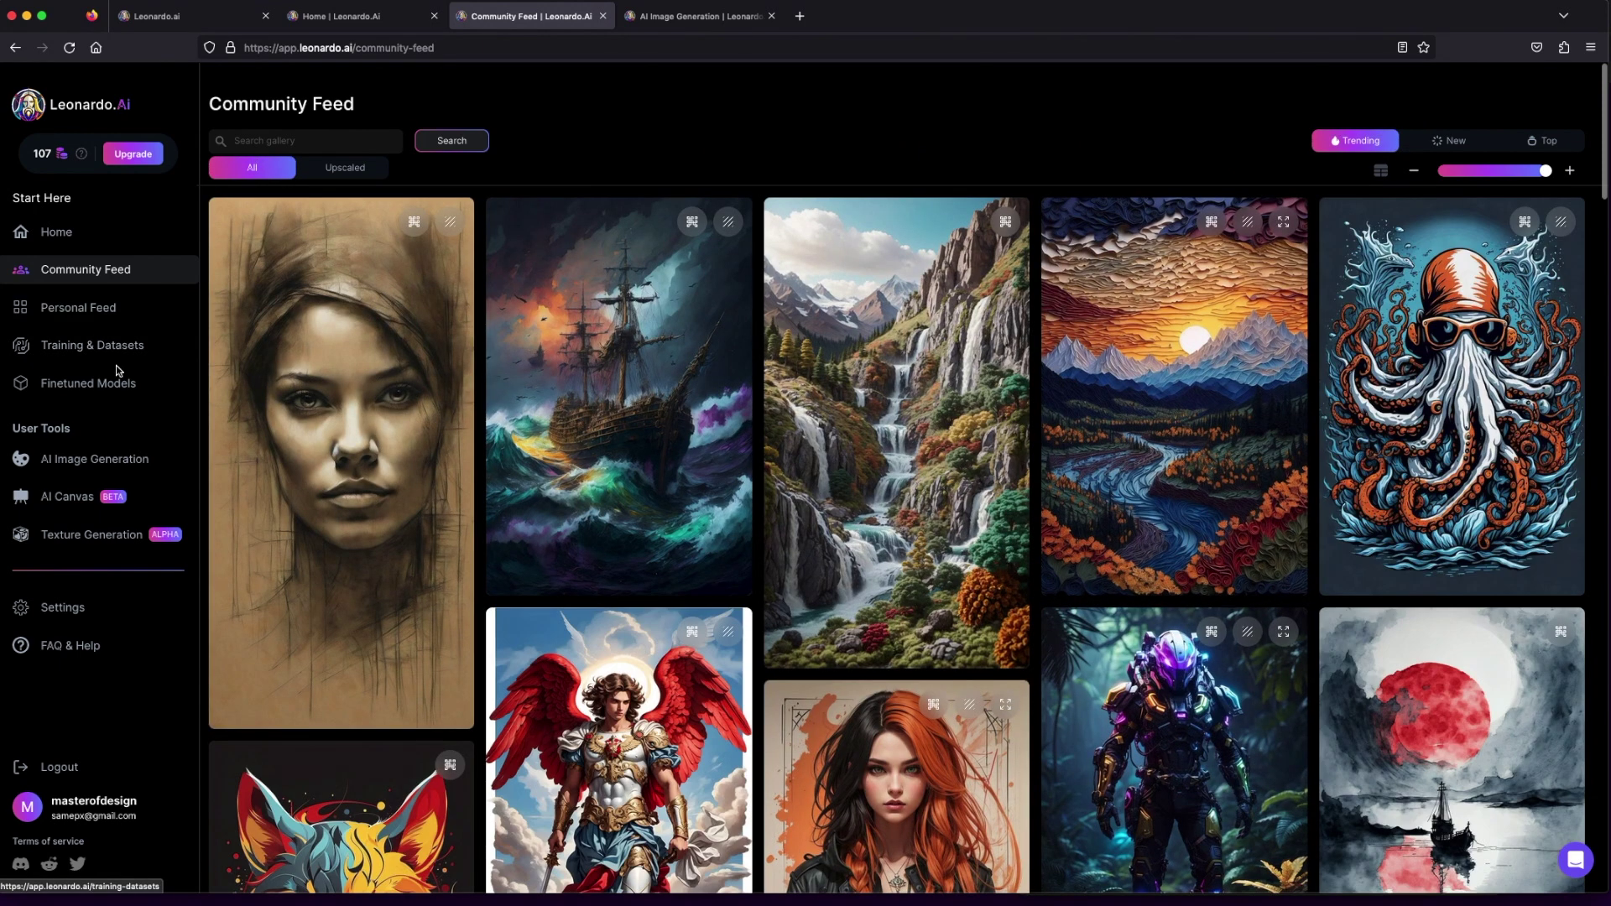
left_click(133, 237)
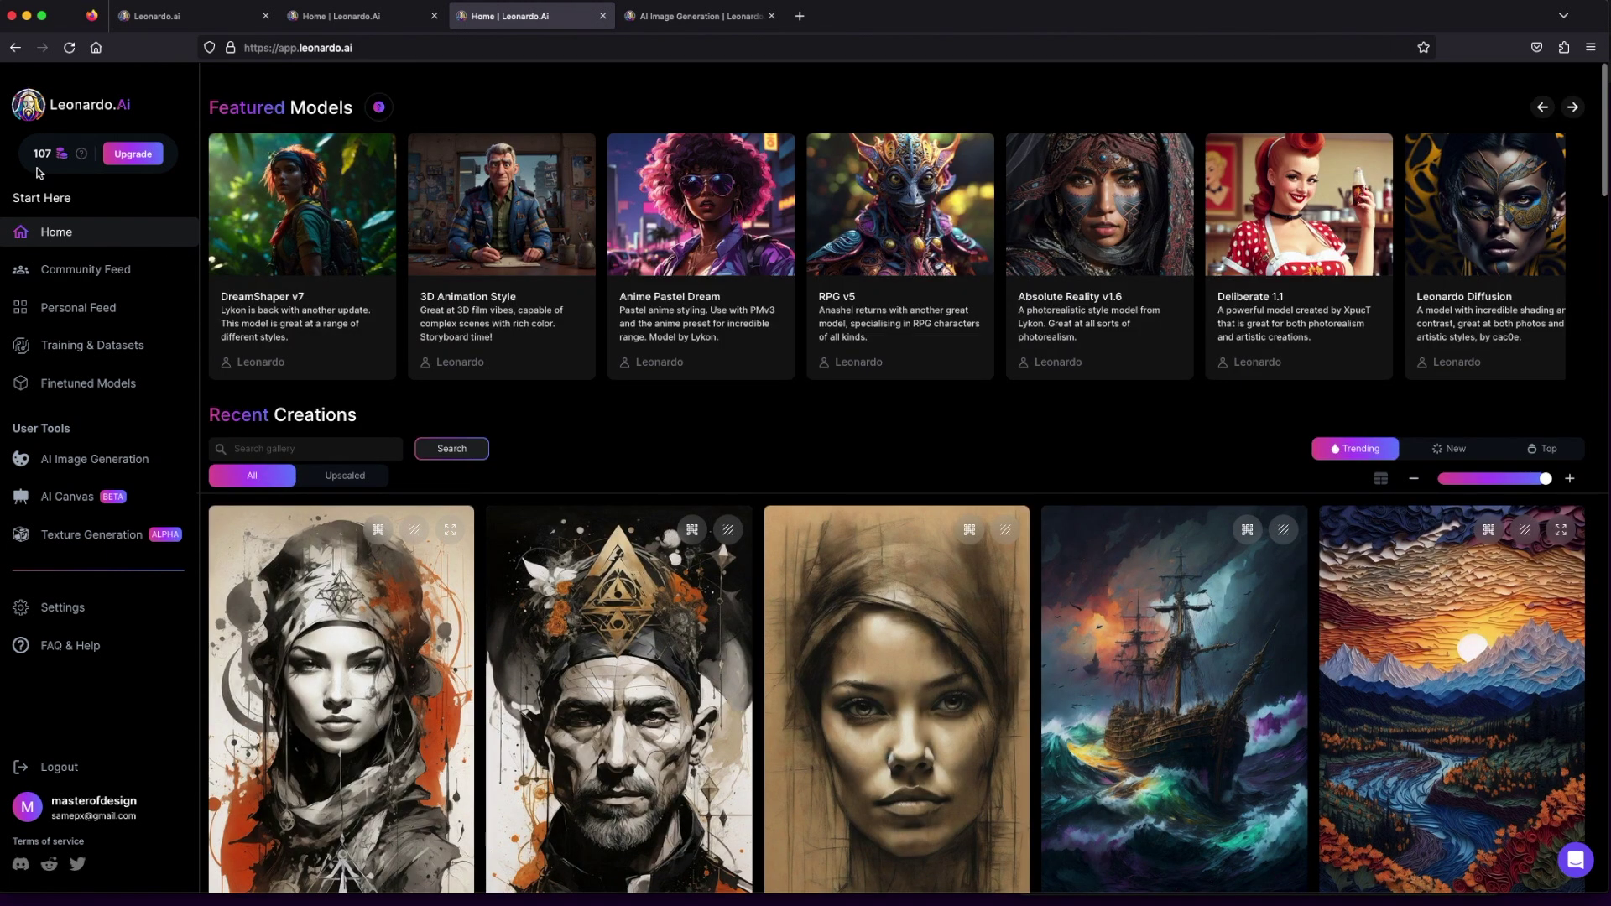
mouse_move(81, 159)
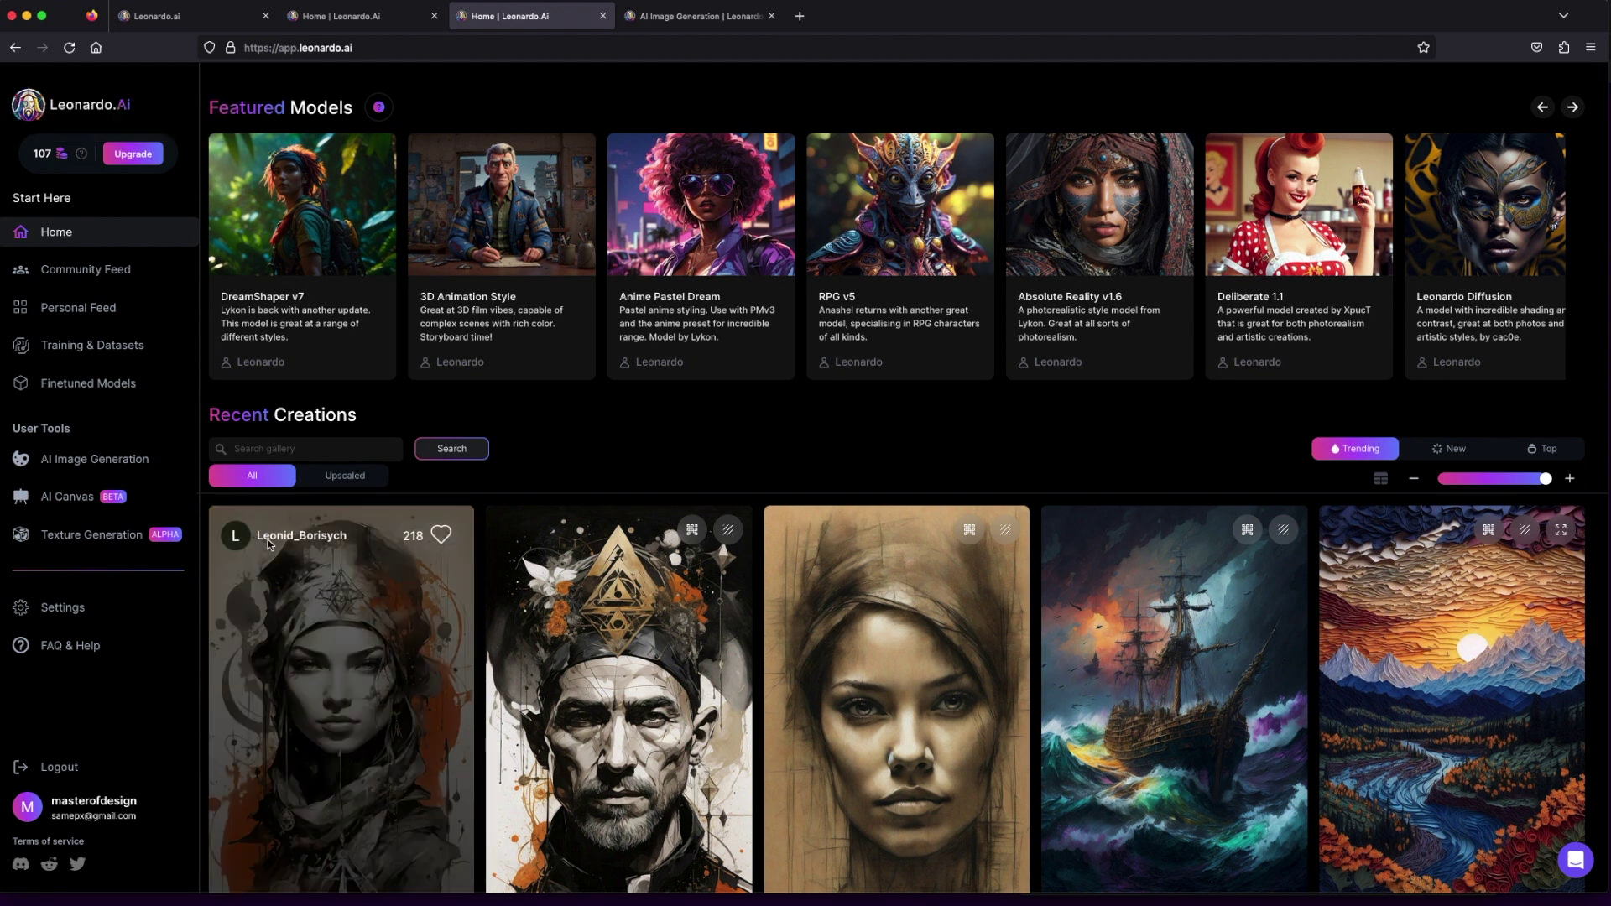
left_click(269, 544)
left_click(308, 426)
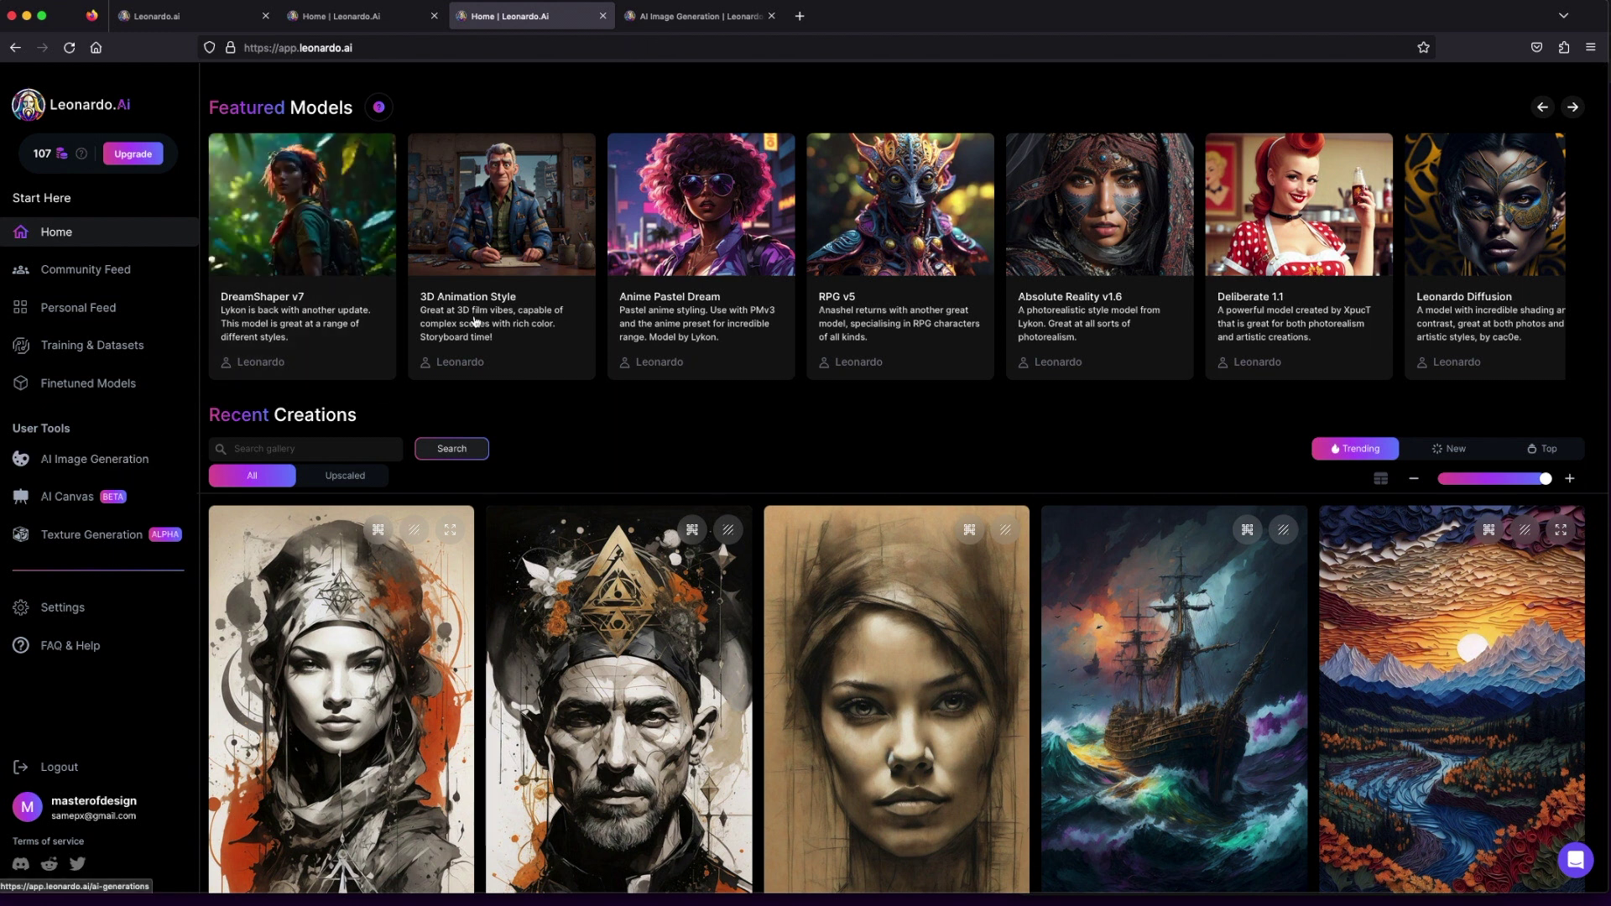
Step: On the AI Image Generation page, try 3 and 2 images, then settle on 1 image
left_click(678, 19)
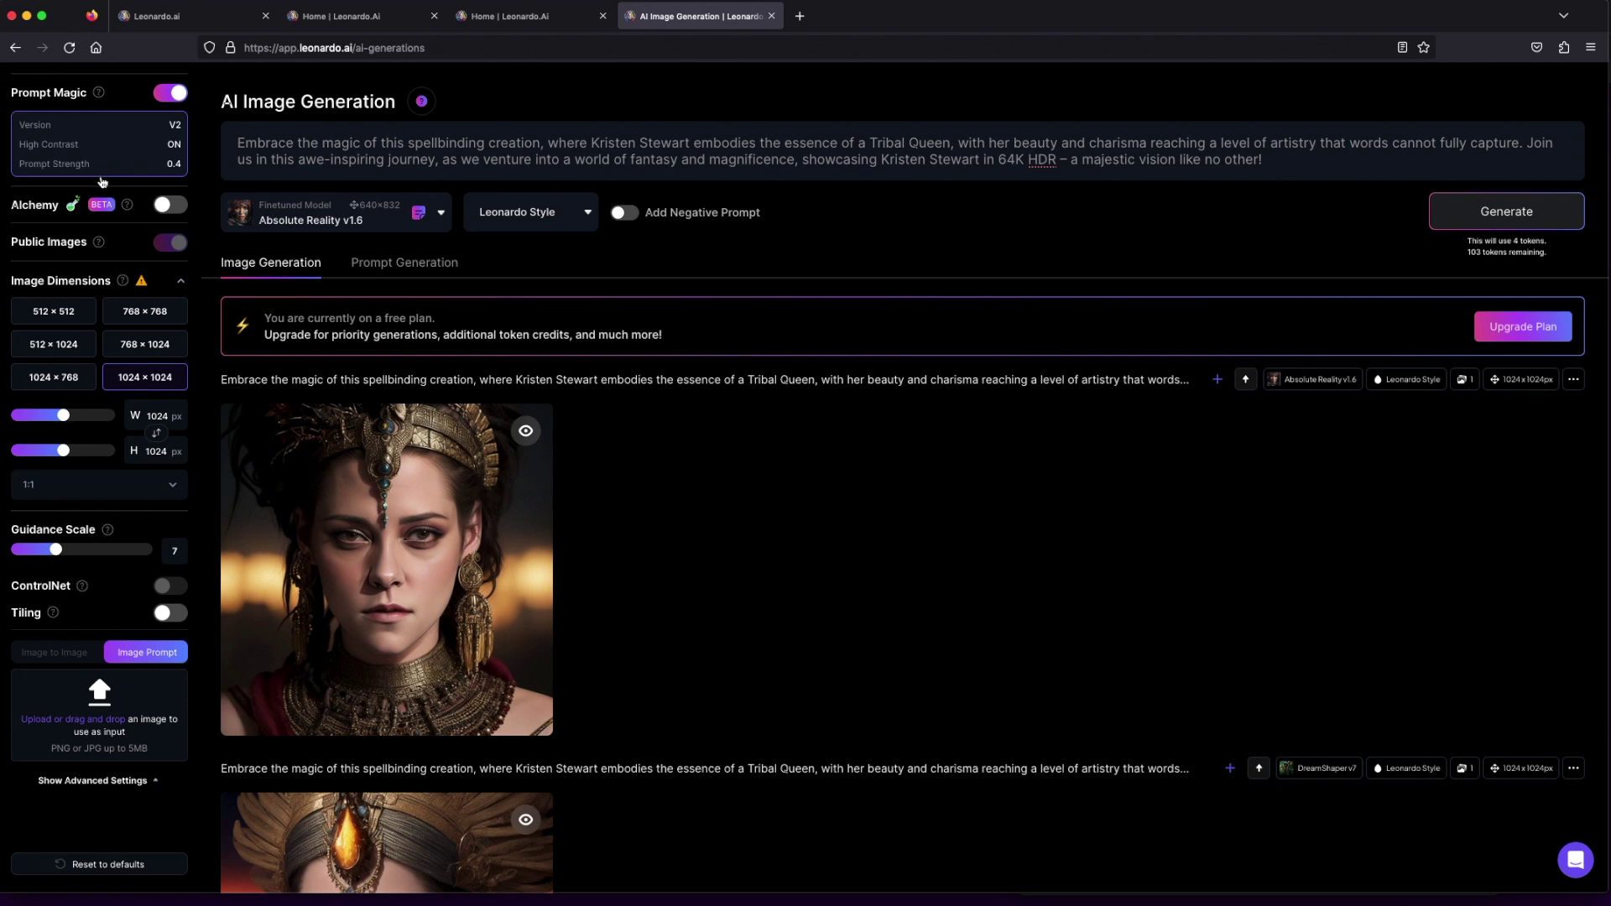
scroll(100, 181, "up", 5)
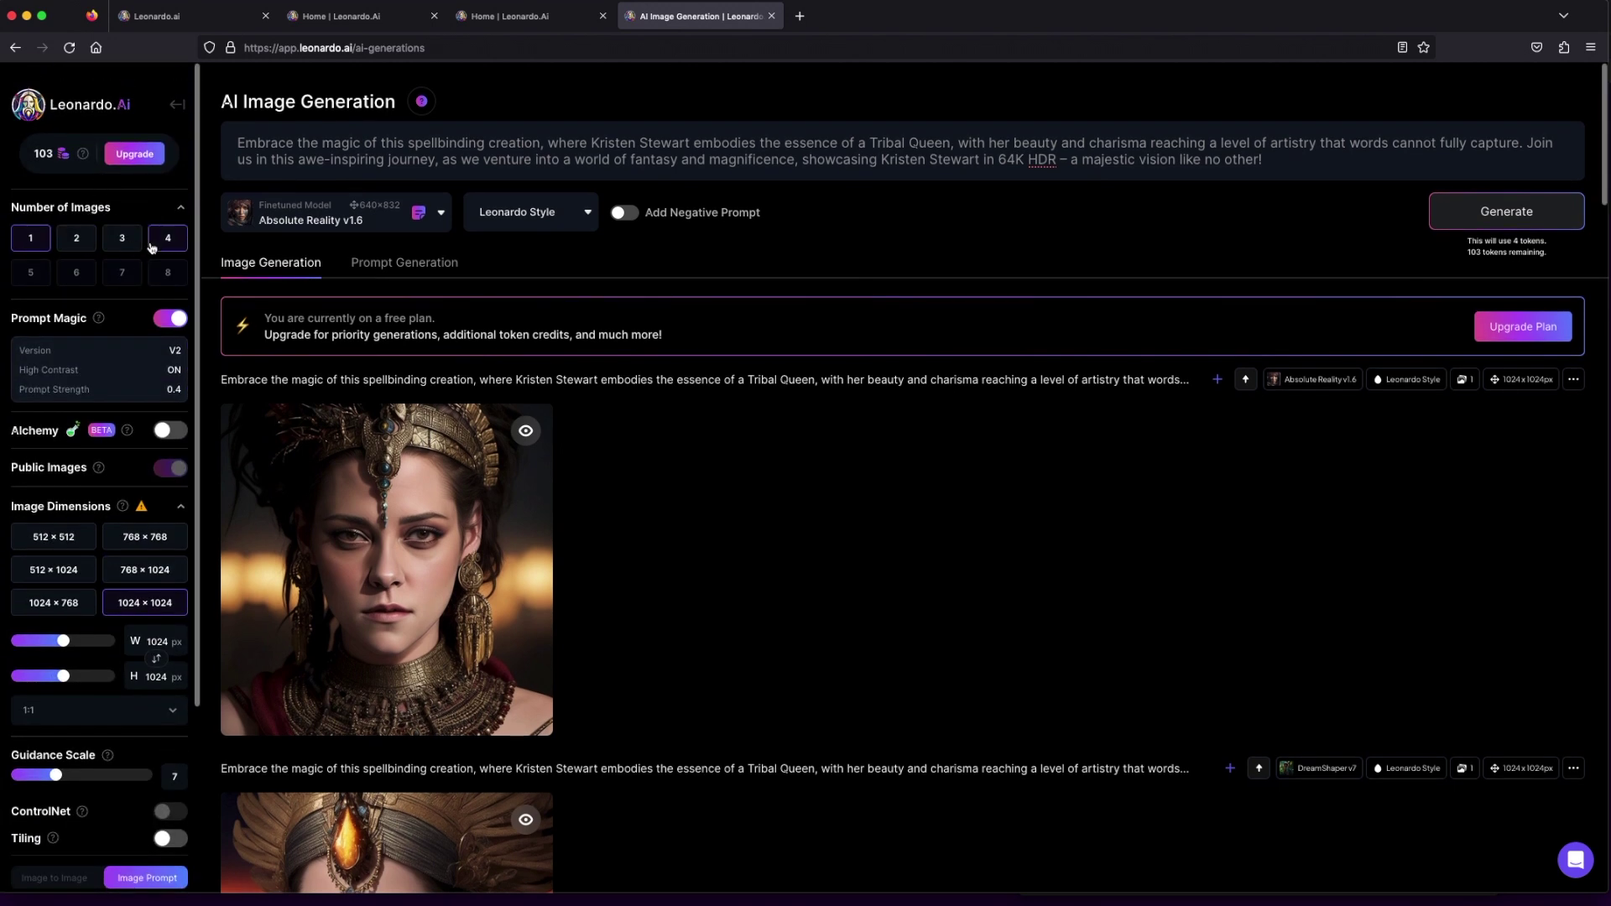
left_click(121, 240)
left_click(78, 243)
left_click(31, 241)
left_click(122, 241)
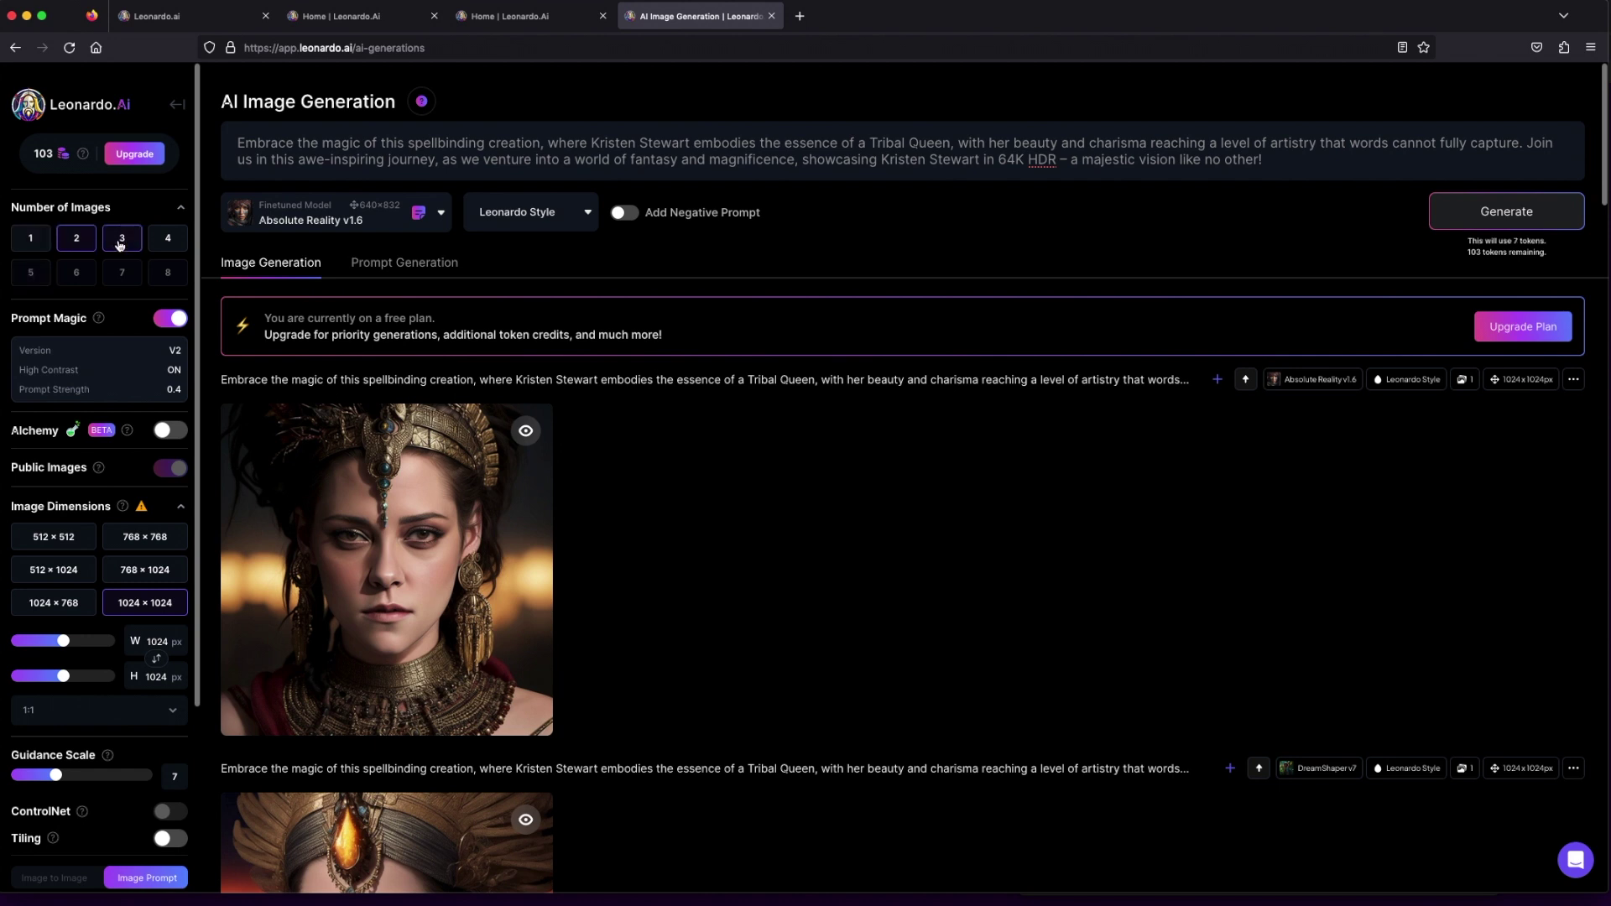
left_click(25, 242)
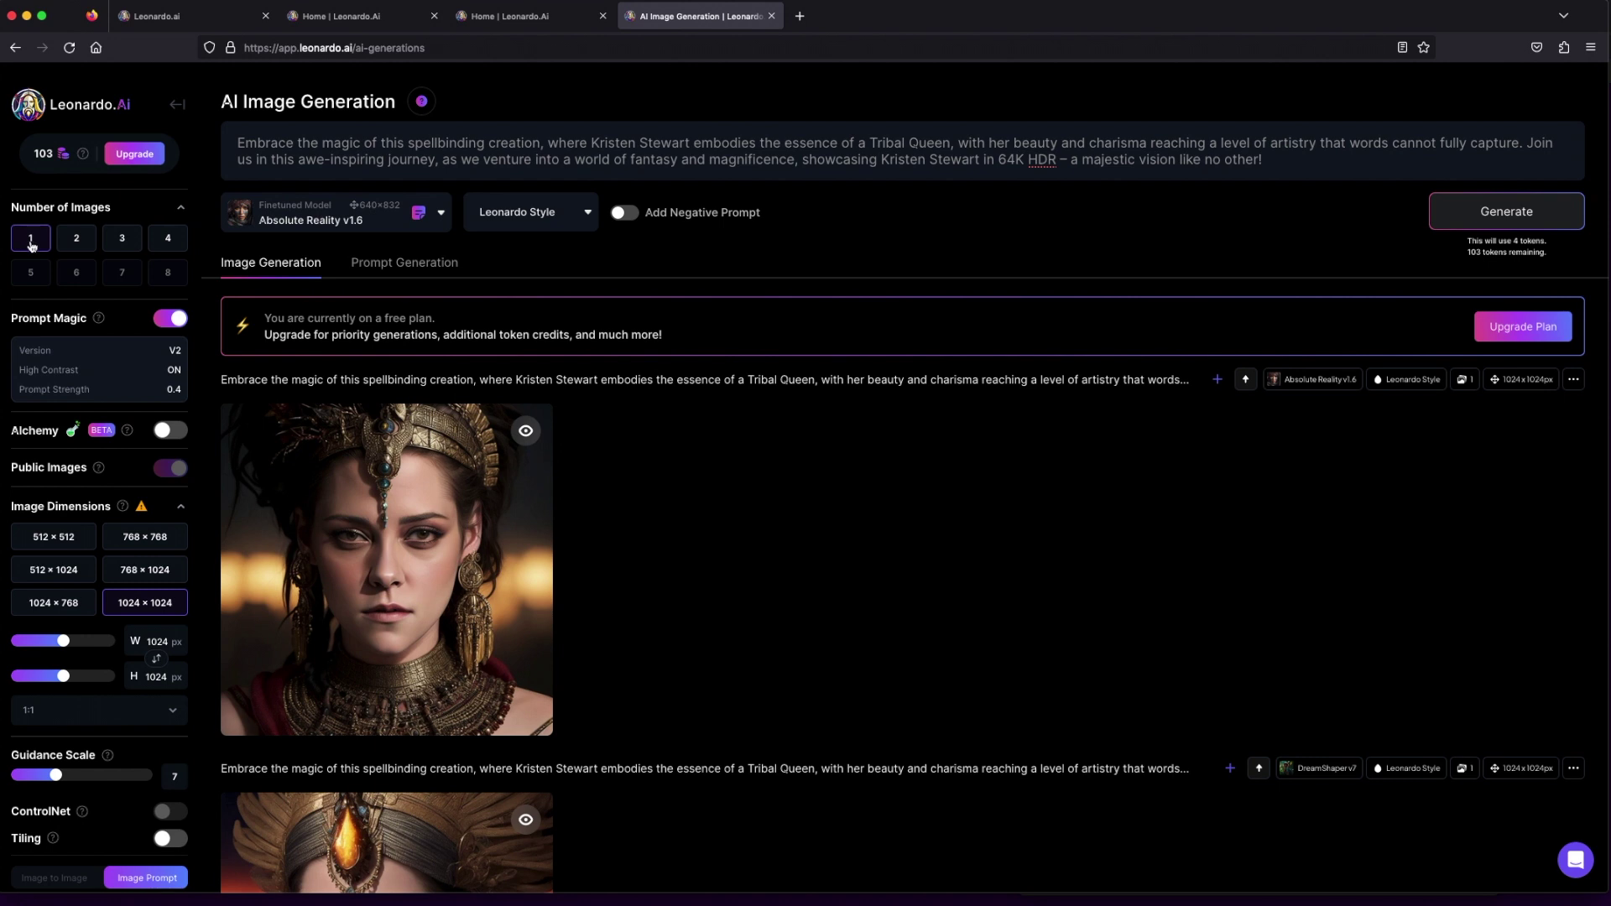
Step: Try a 1536 px width and the 1024×768 size, then choose the square 1024×1024 preset
mouse_move(100, 322)
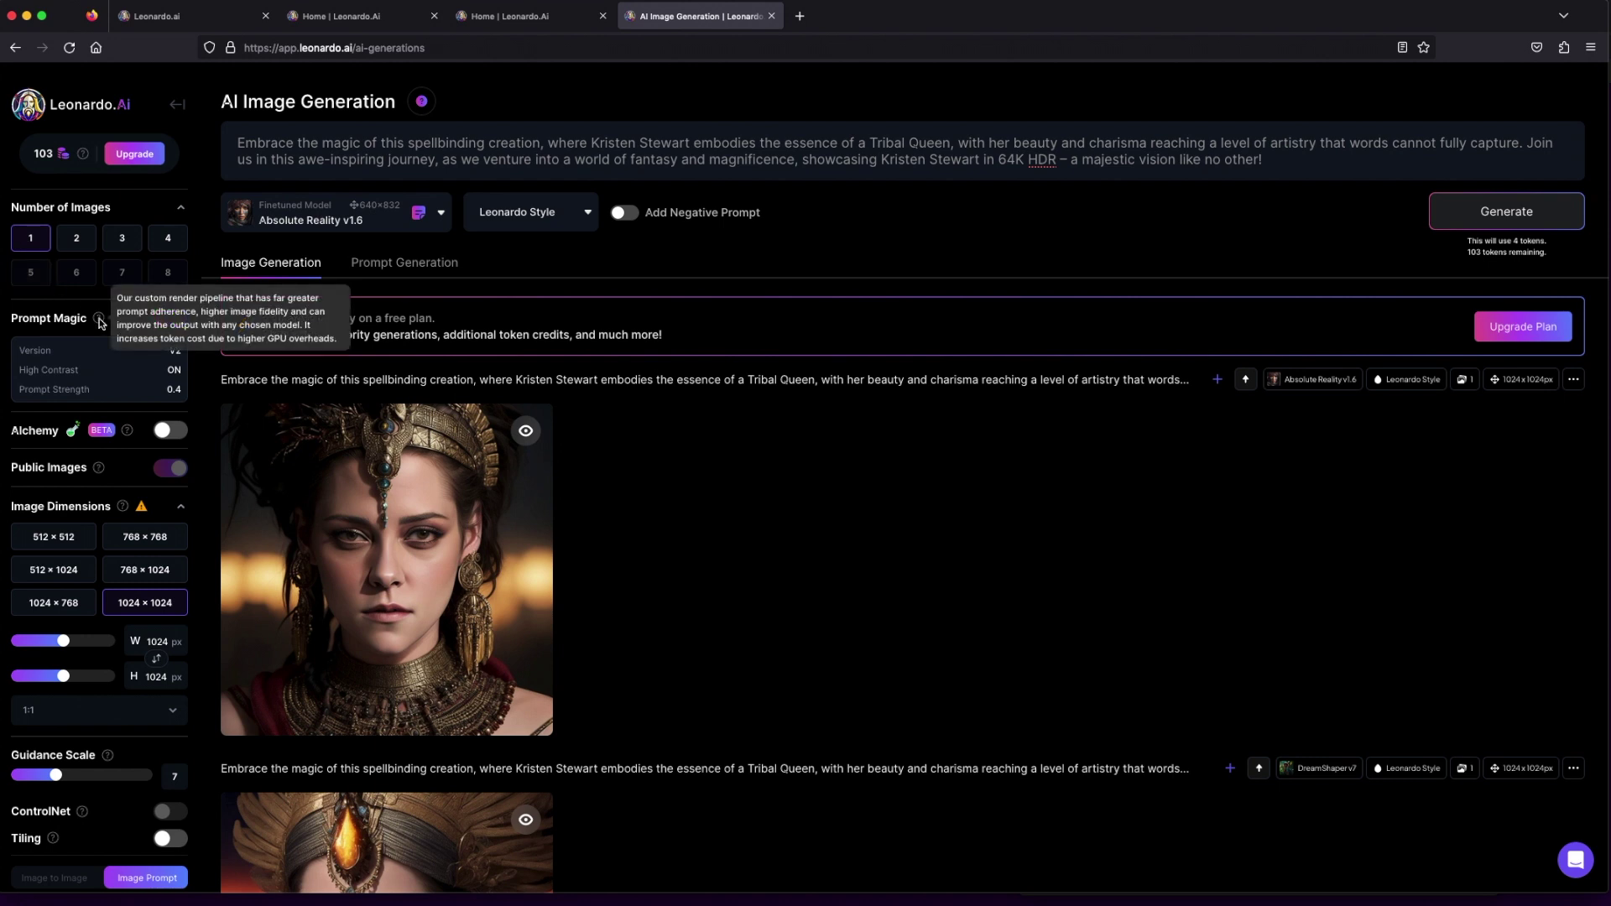
mouse_move(128, 433)
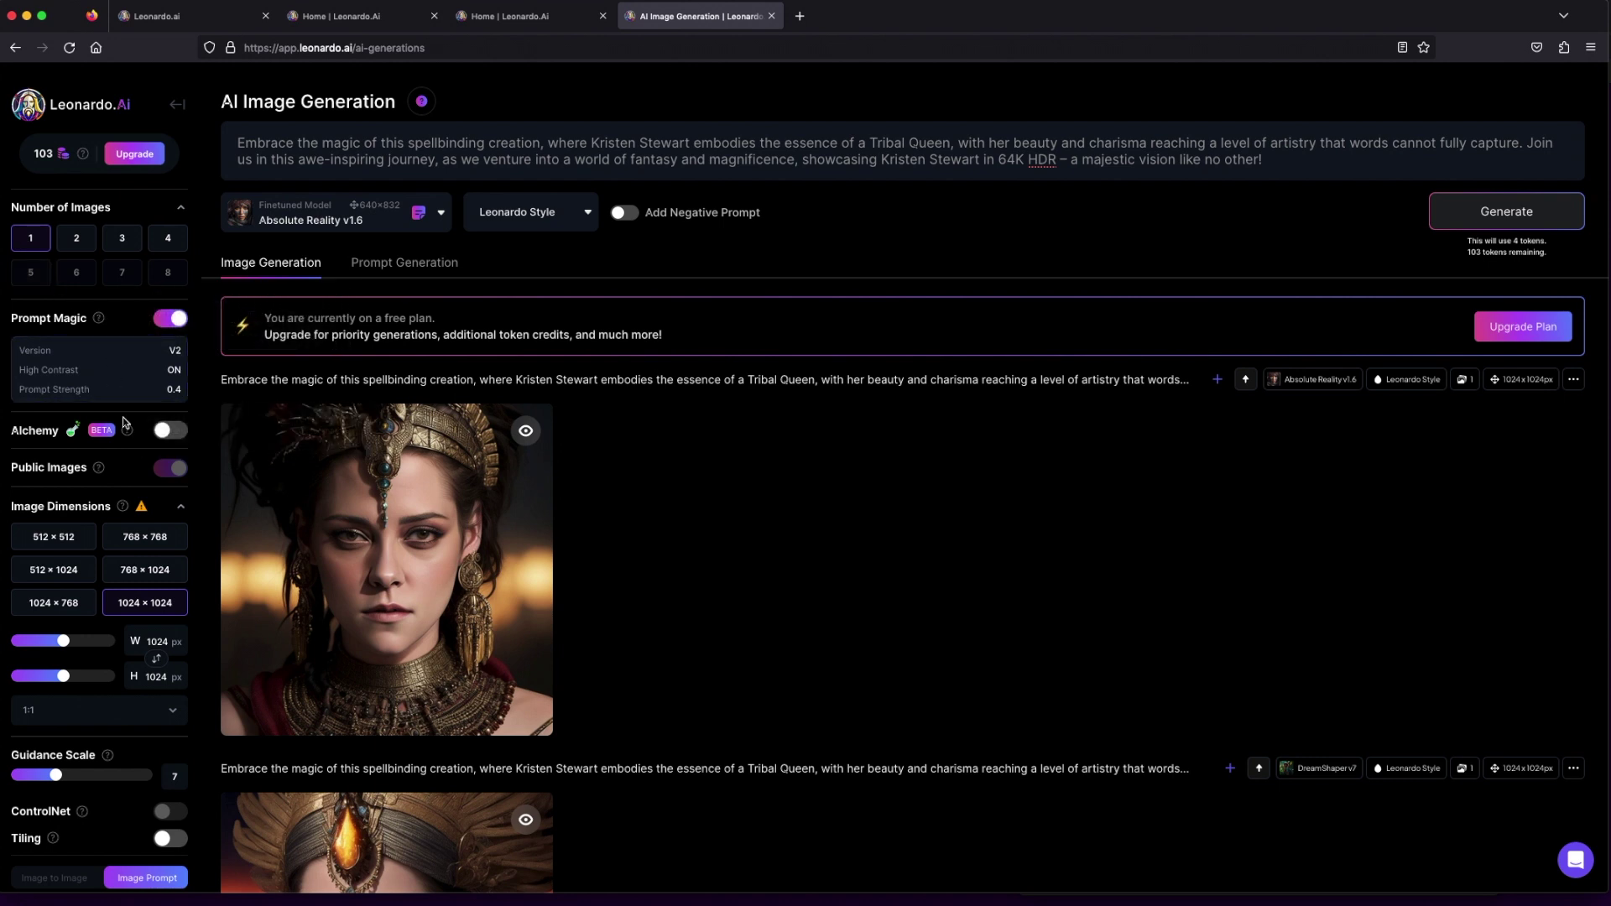
mouse_move(128, 513)
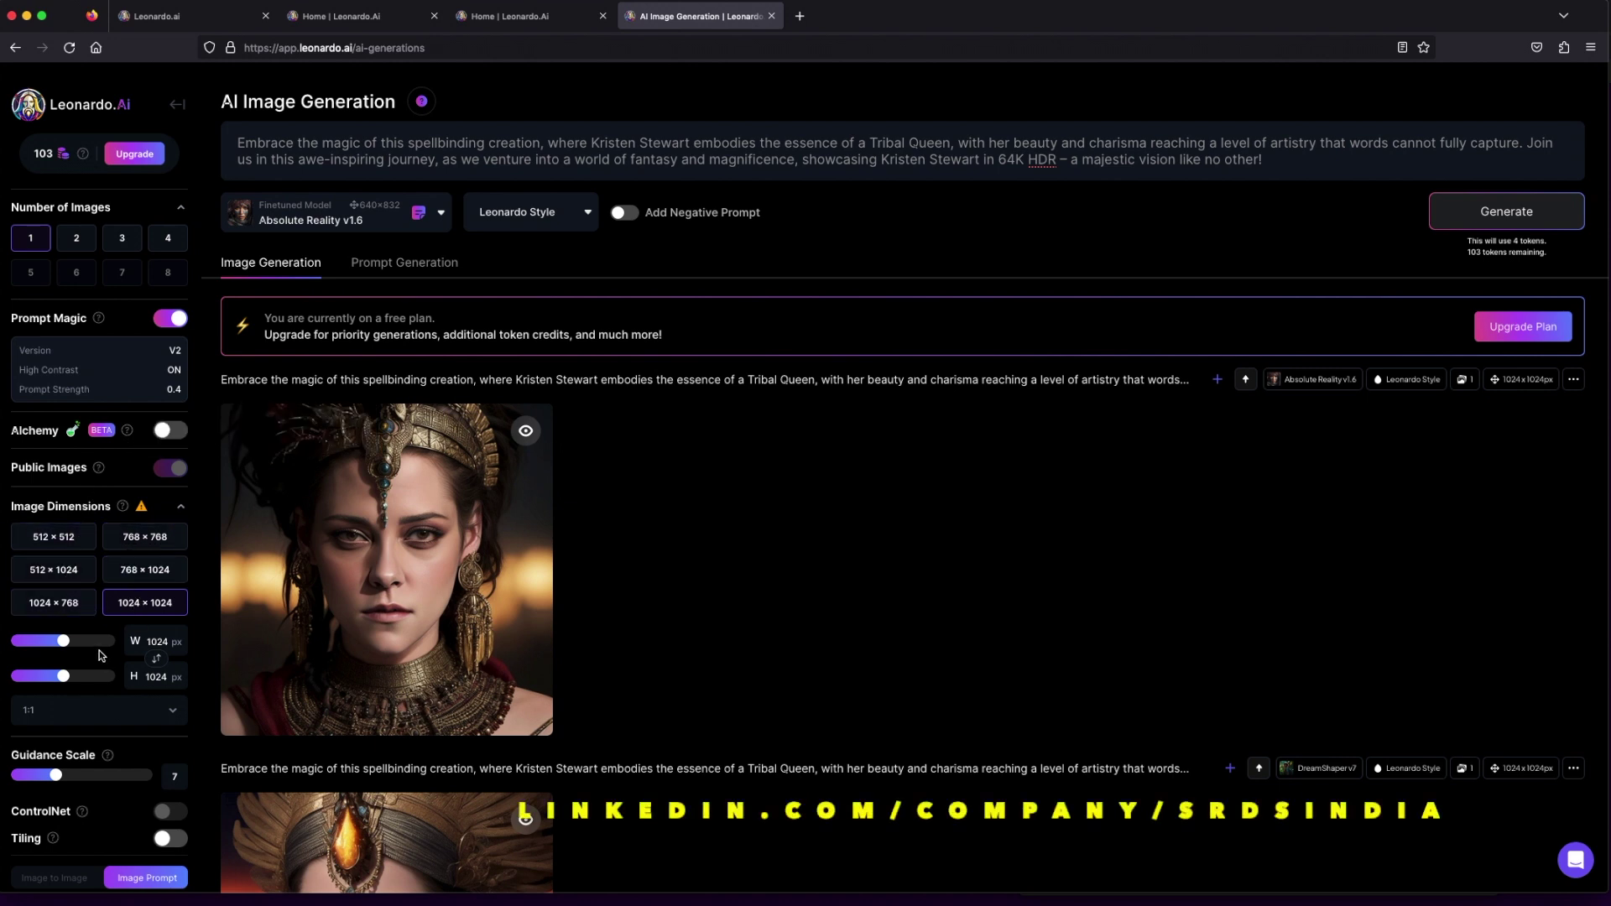
left_click_drag(63, 641, 115, 640)
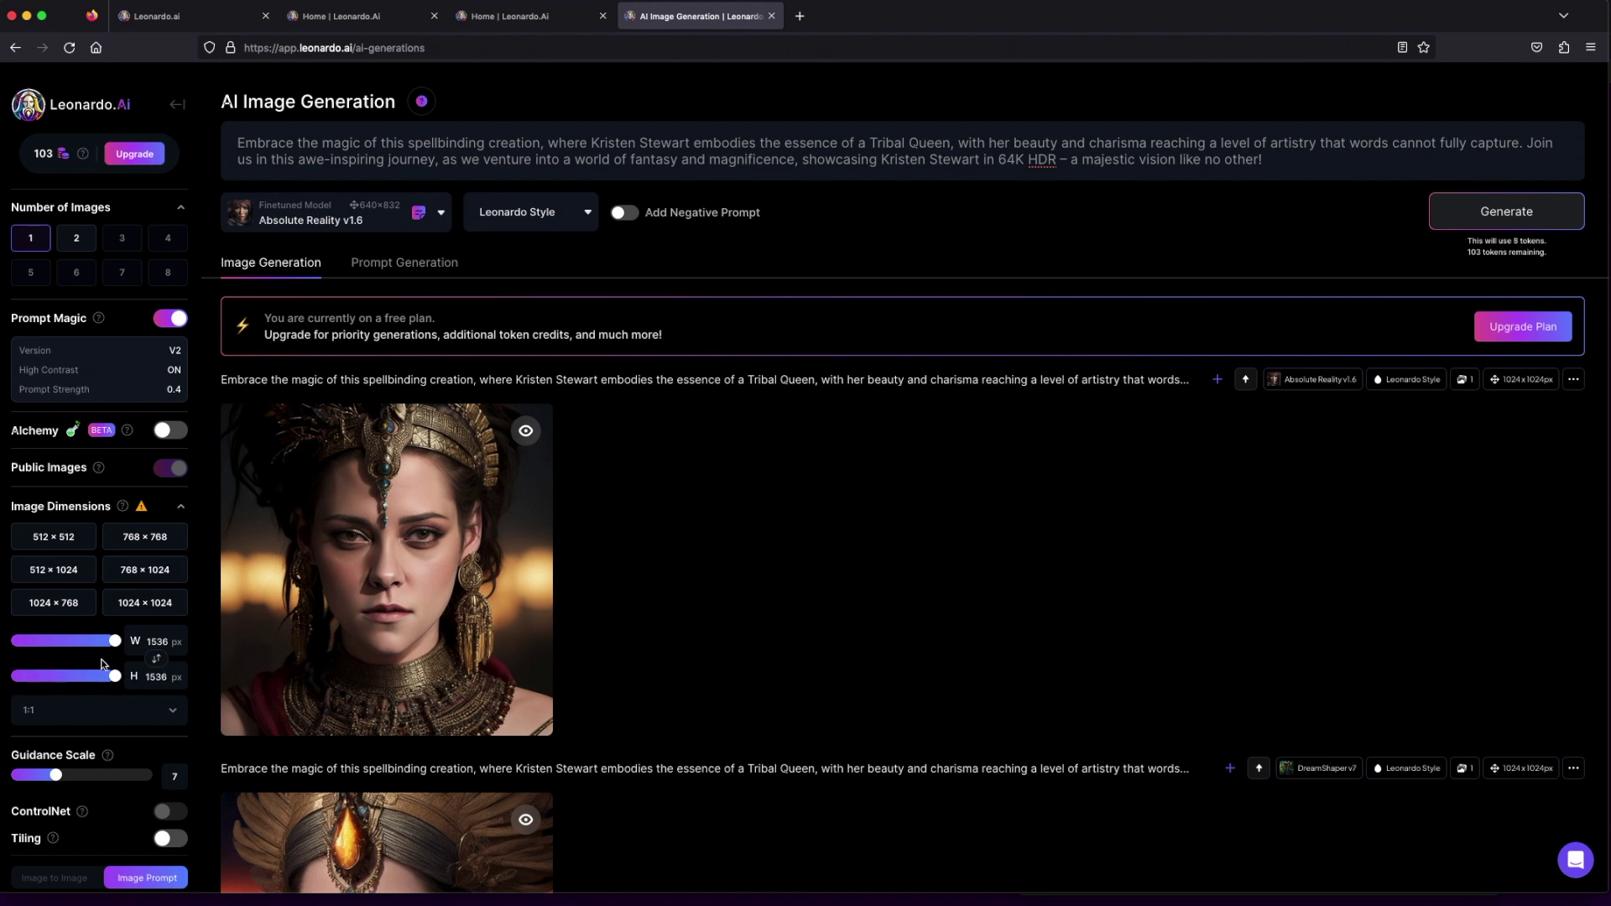
left_click(85, 608)
left_click(144, 606)
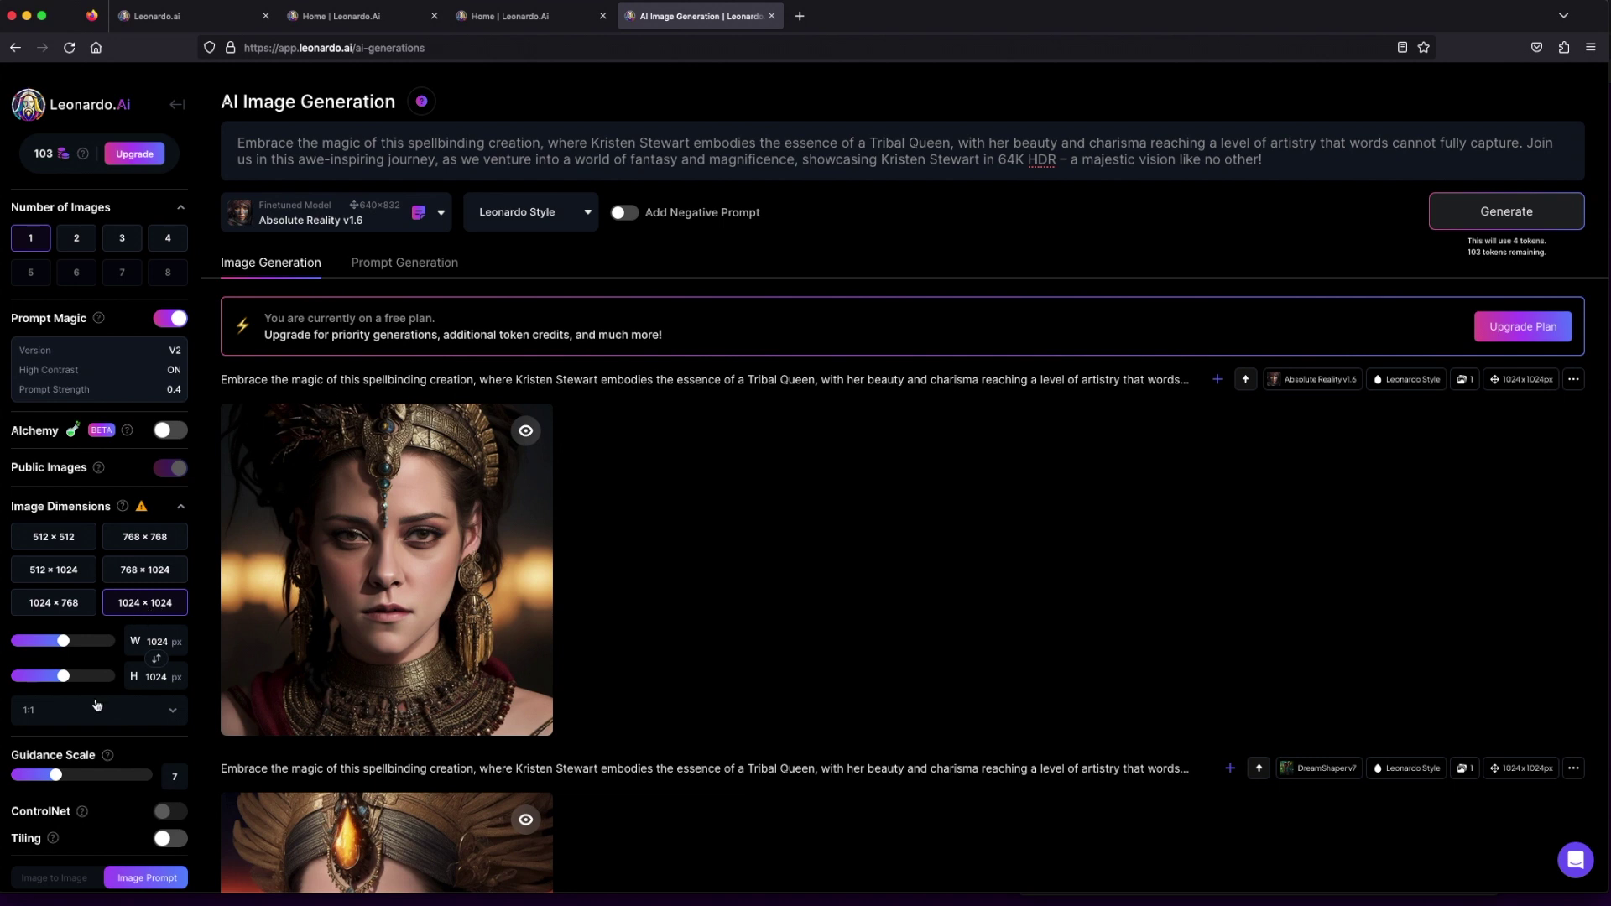
mouse_move(109, 759)
left_click(695, 160)
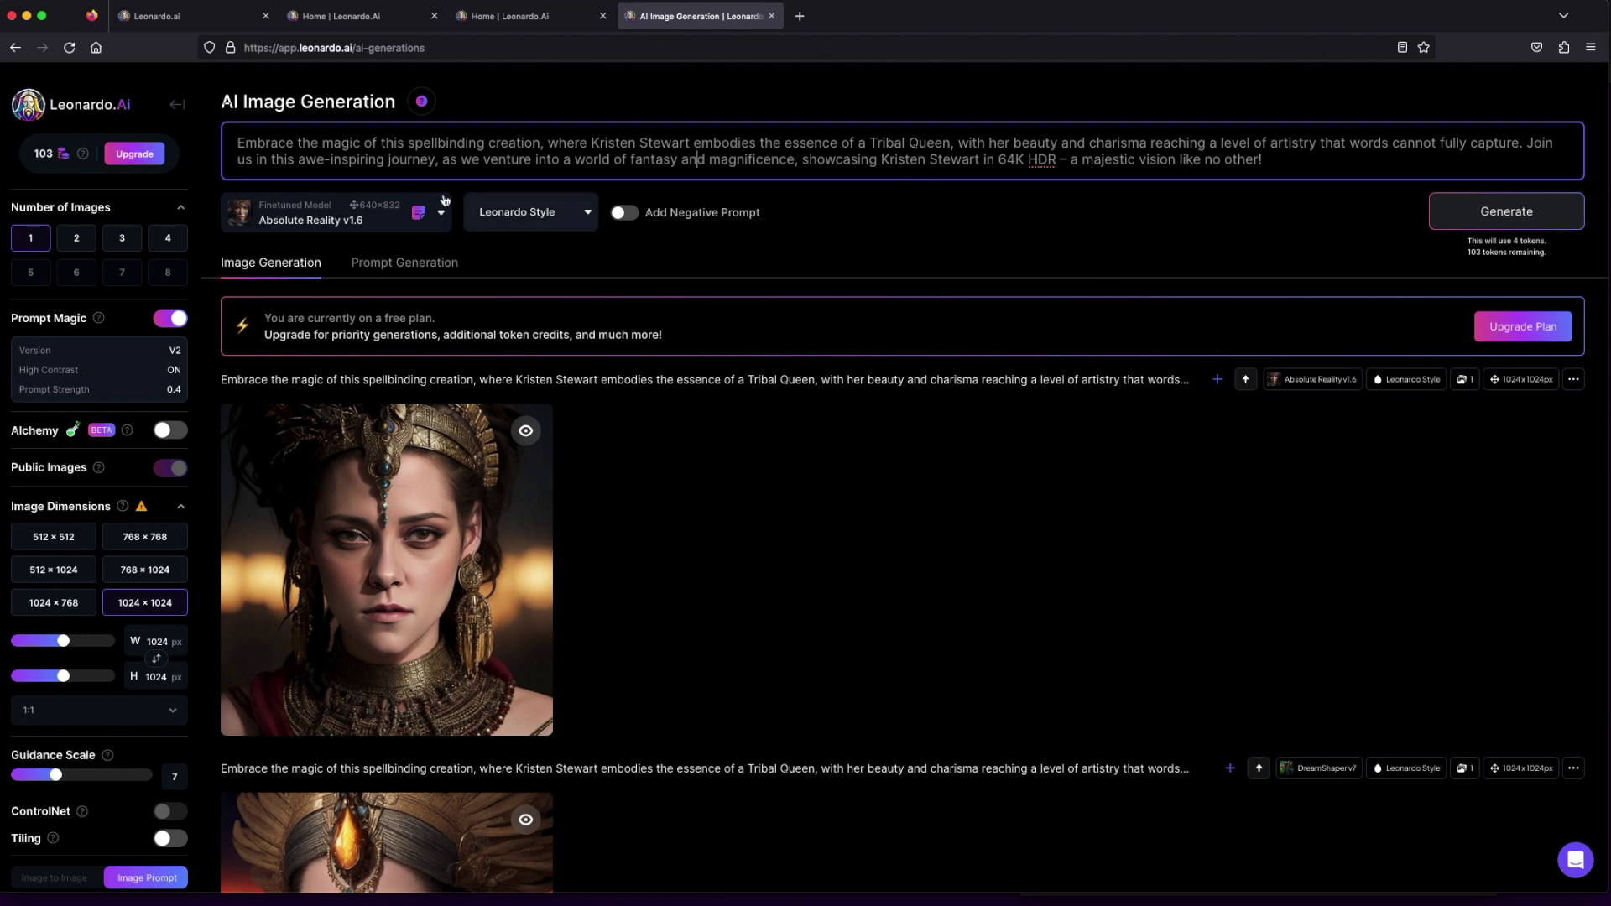
left_click_drag(347, 140, 572, 160)
left_click(574, 159)
left_click(414, 264)
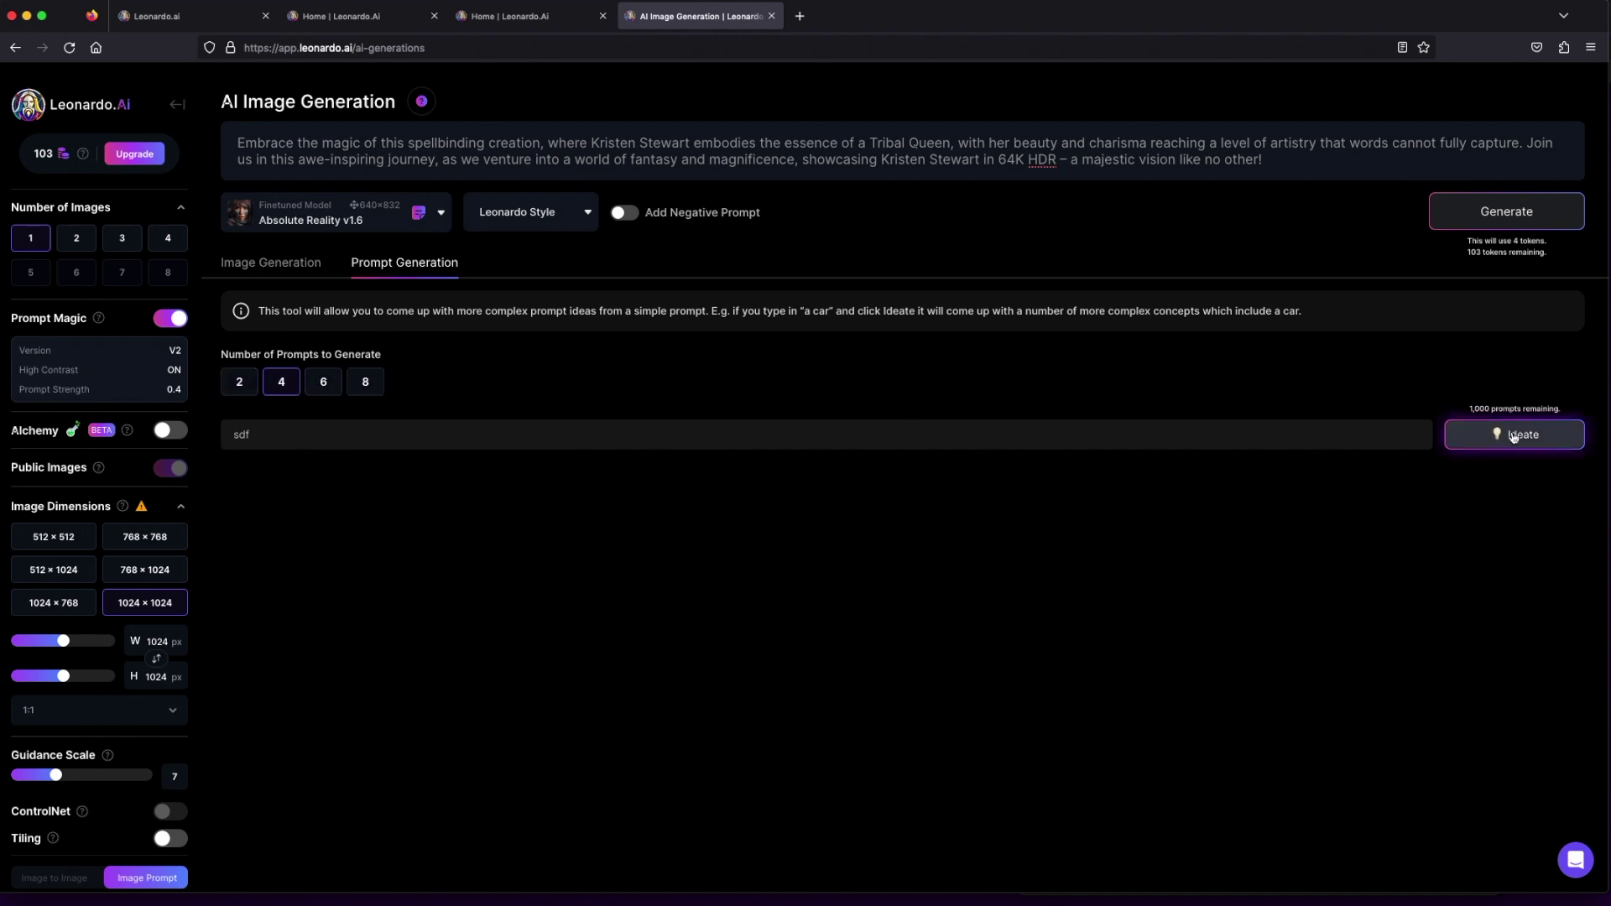
double_click(460, 436)
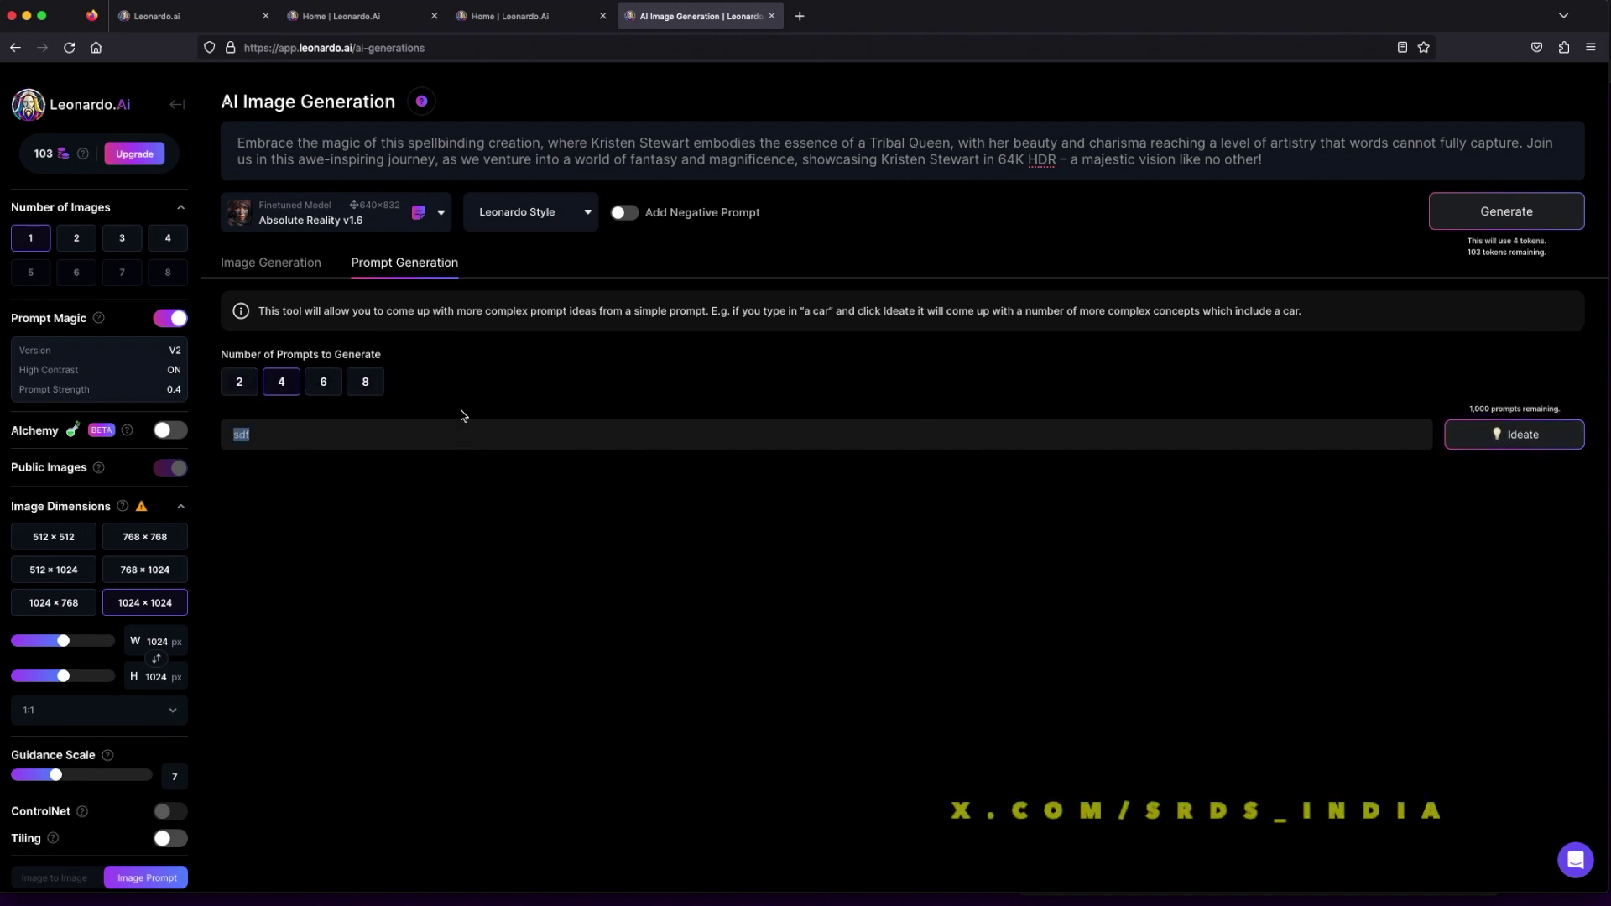
left_click(276, 264)
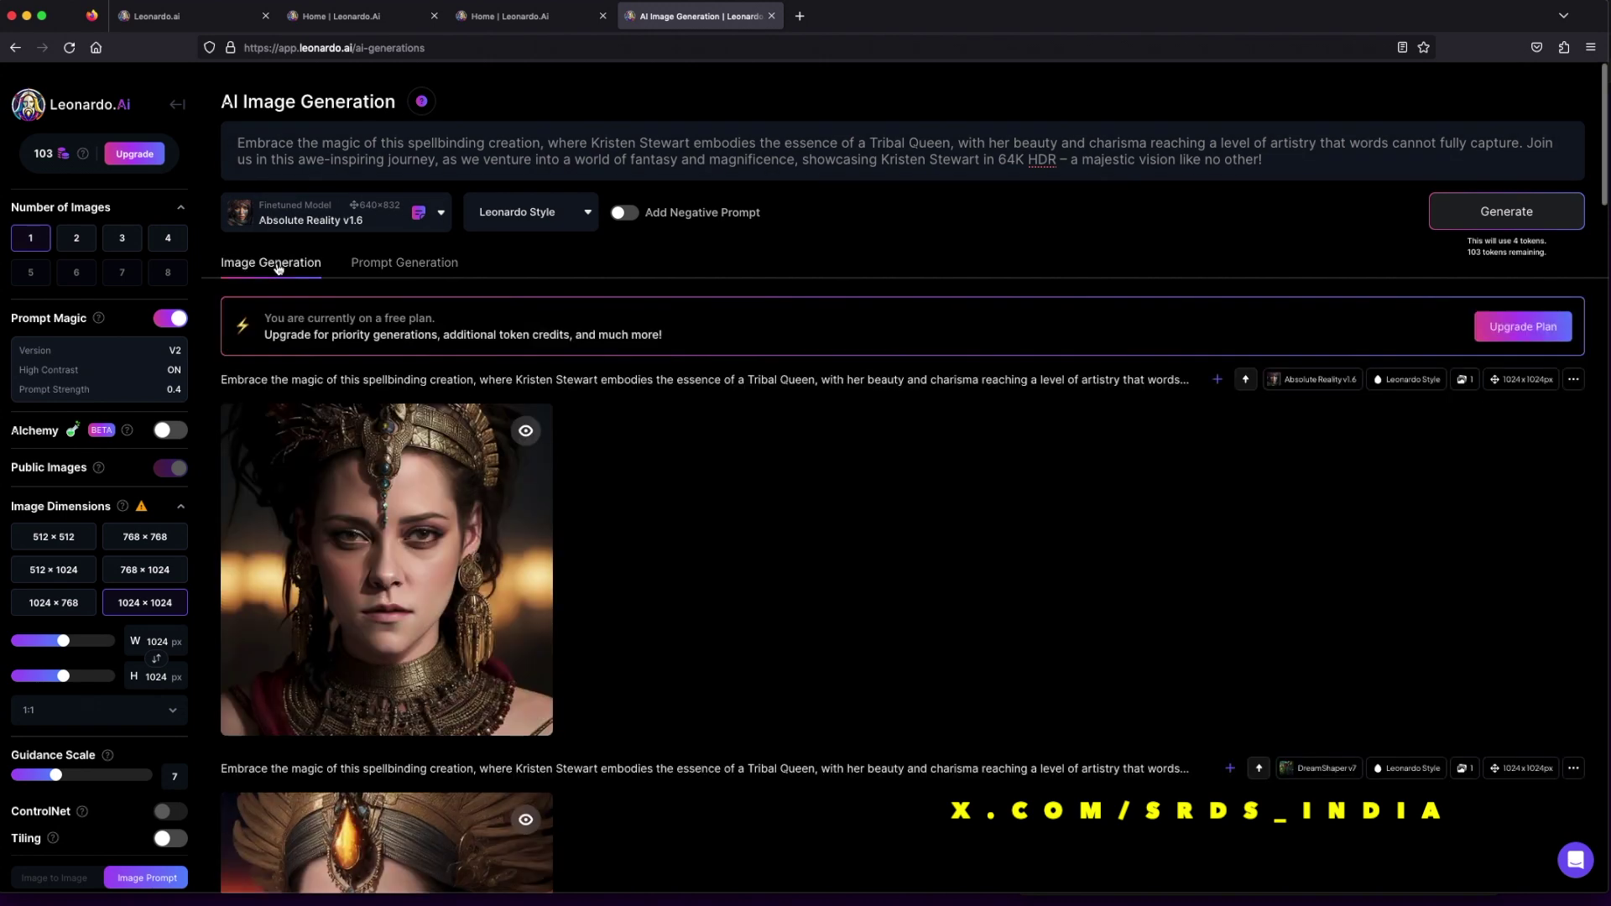
left_click(625, 213)
left_click_drag(634, 144, 422, 144)
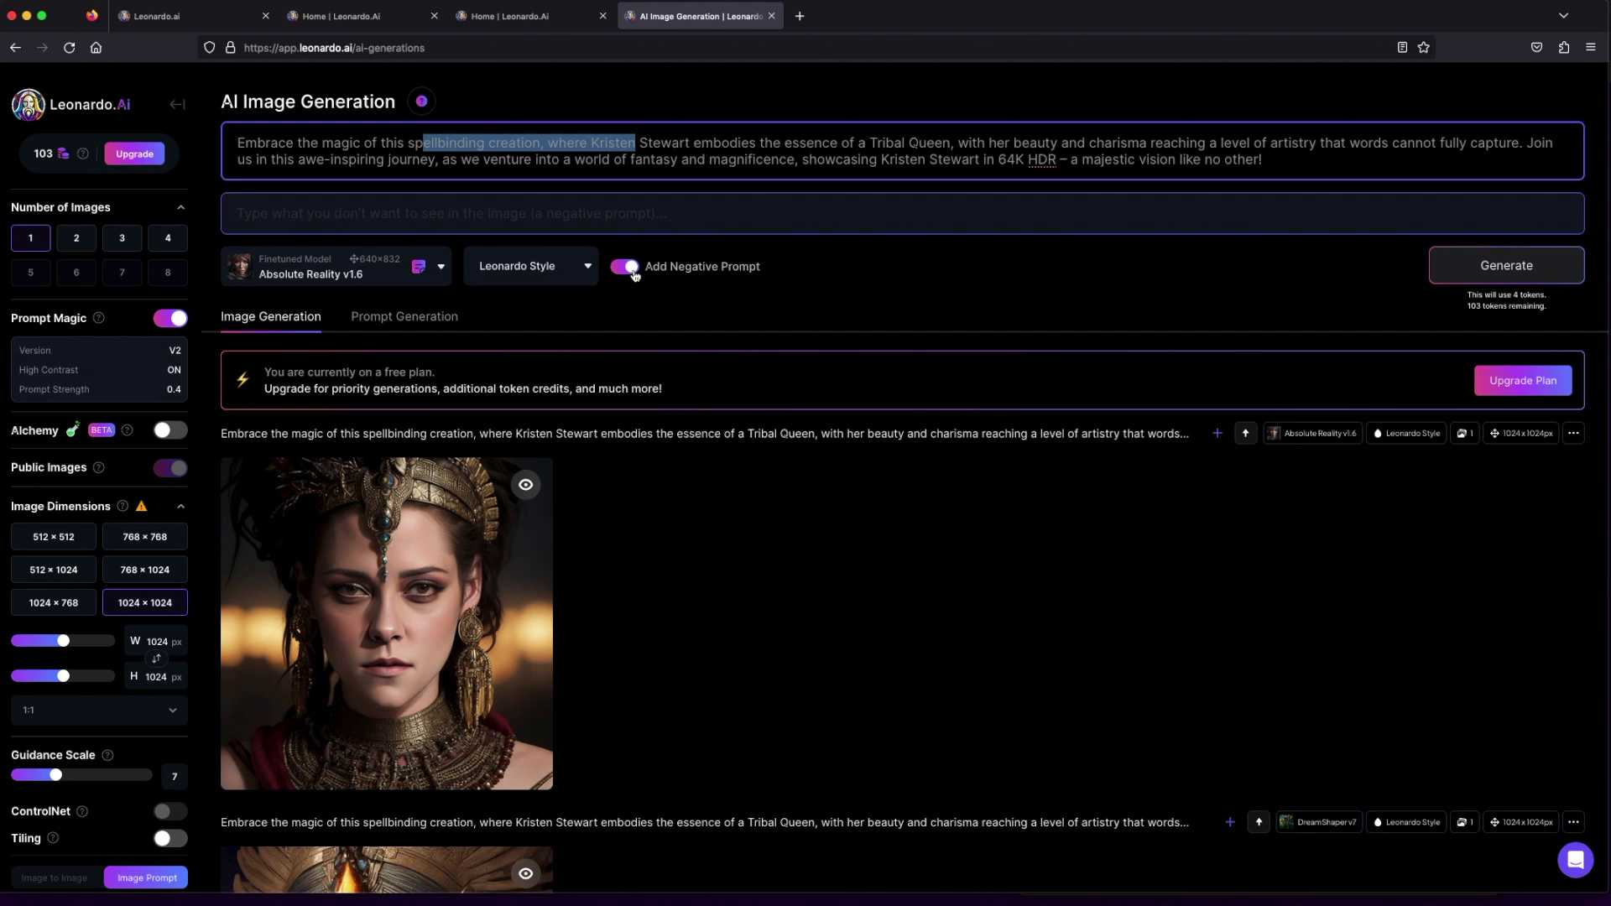
left_click(619, 216)
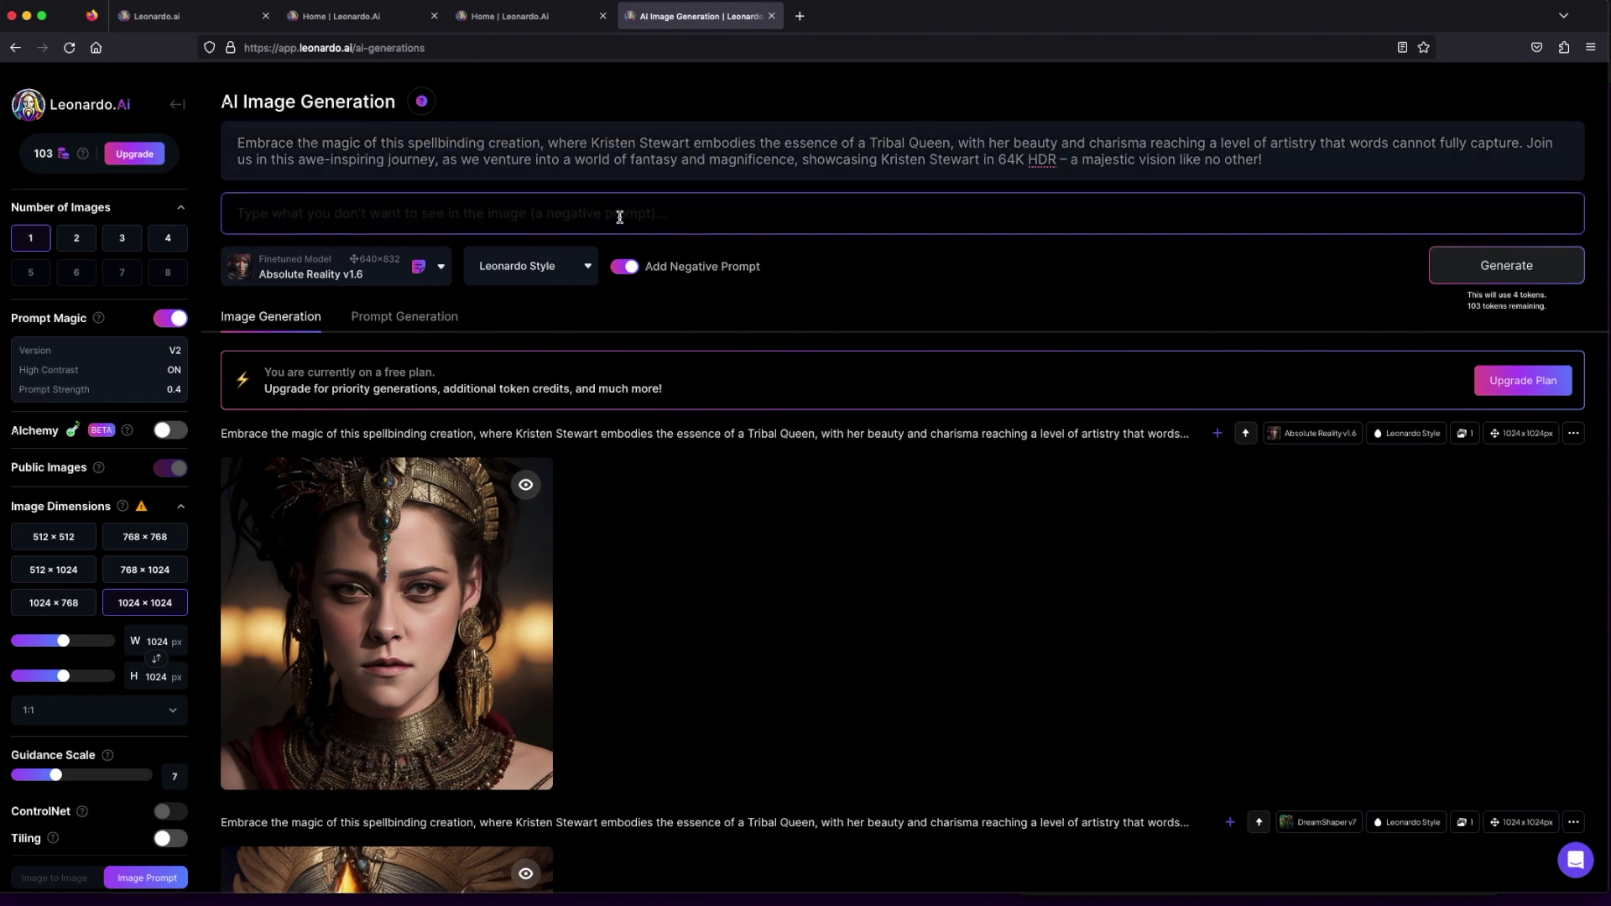
type("d")
left_click(625, 267)
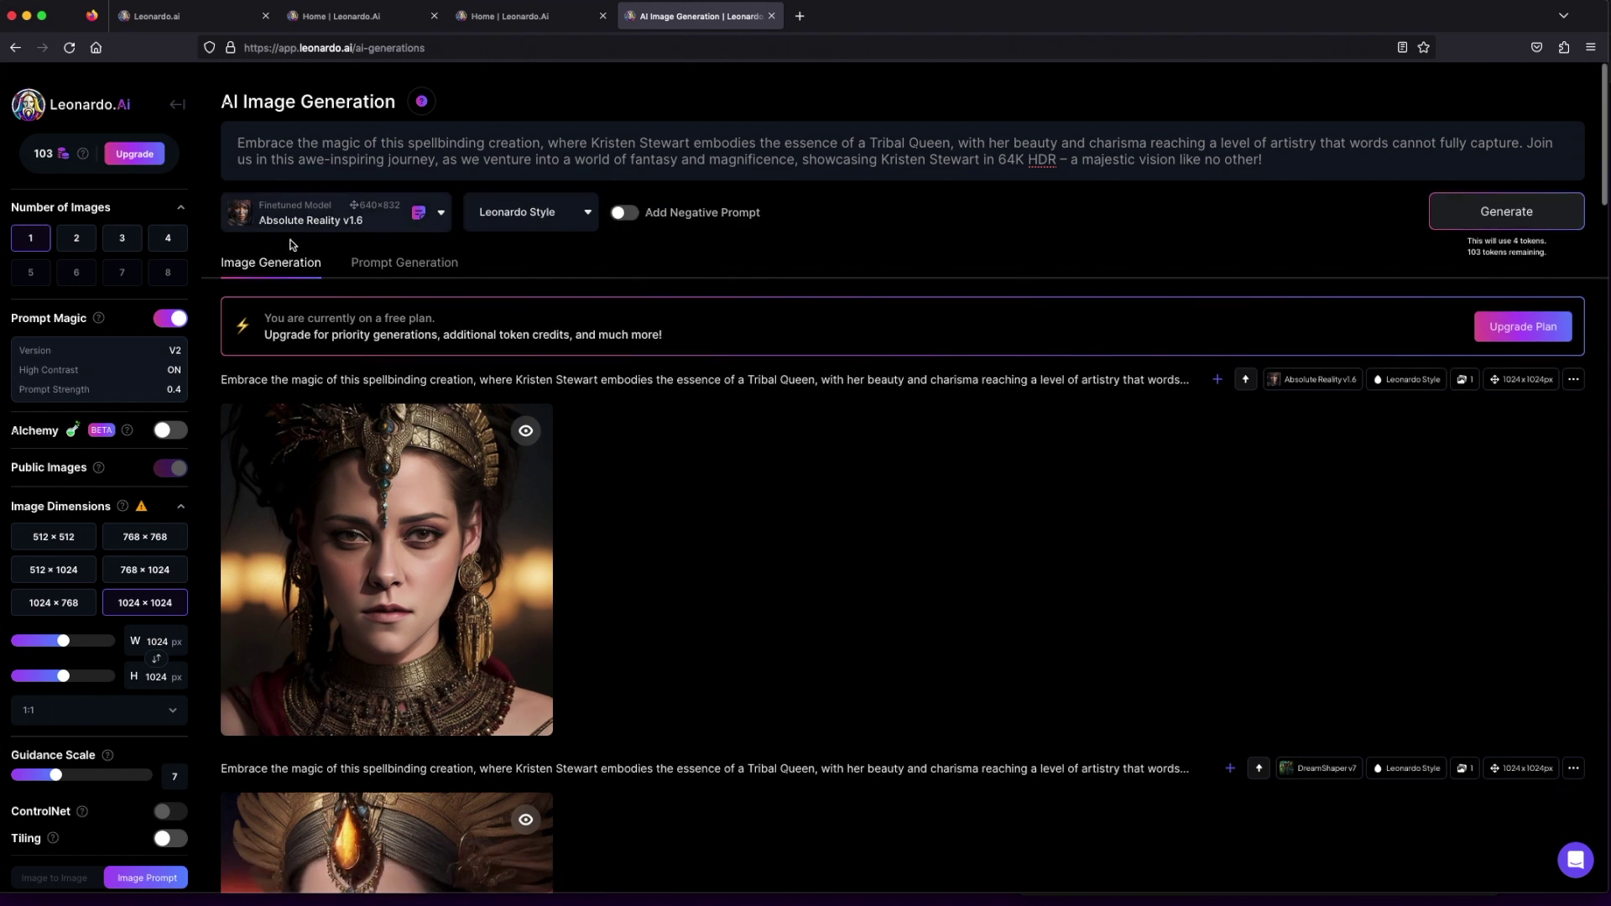
Step: Try the DreamShaper v7, Leonardo Diffusion, RPG 4.0, 3D Animation Style, SDXL 0.9 and Stable Diffusion 1.5 models
left_click(333, 220)
left_click(317, 256)
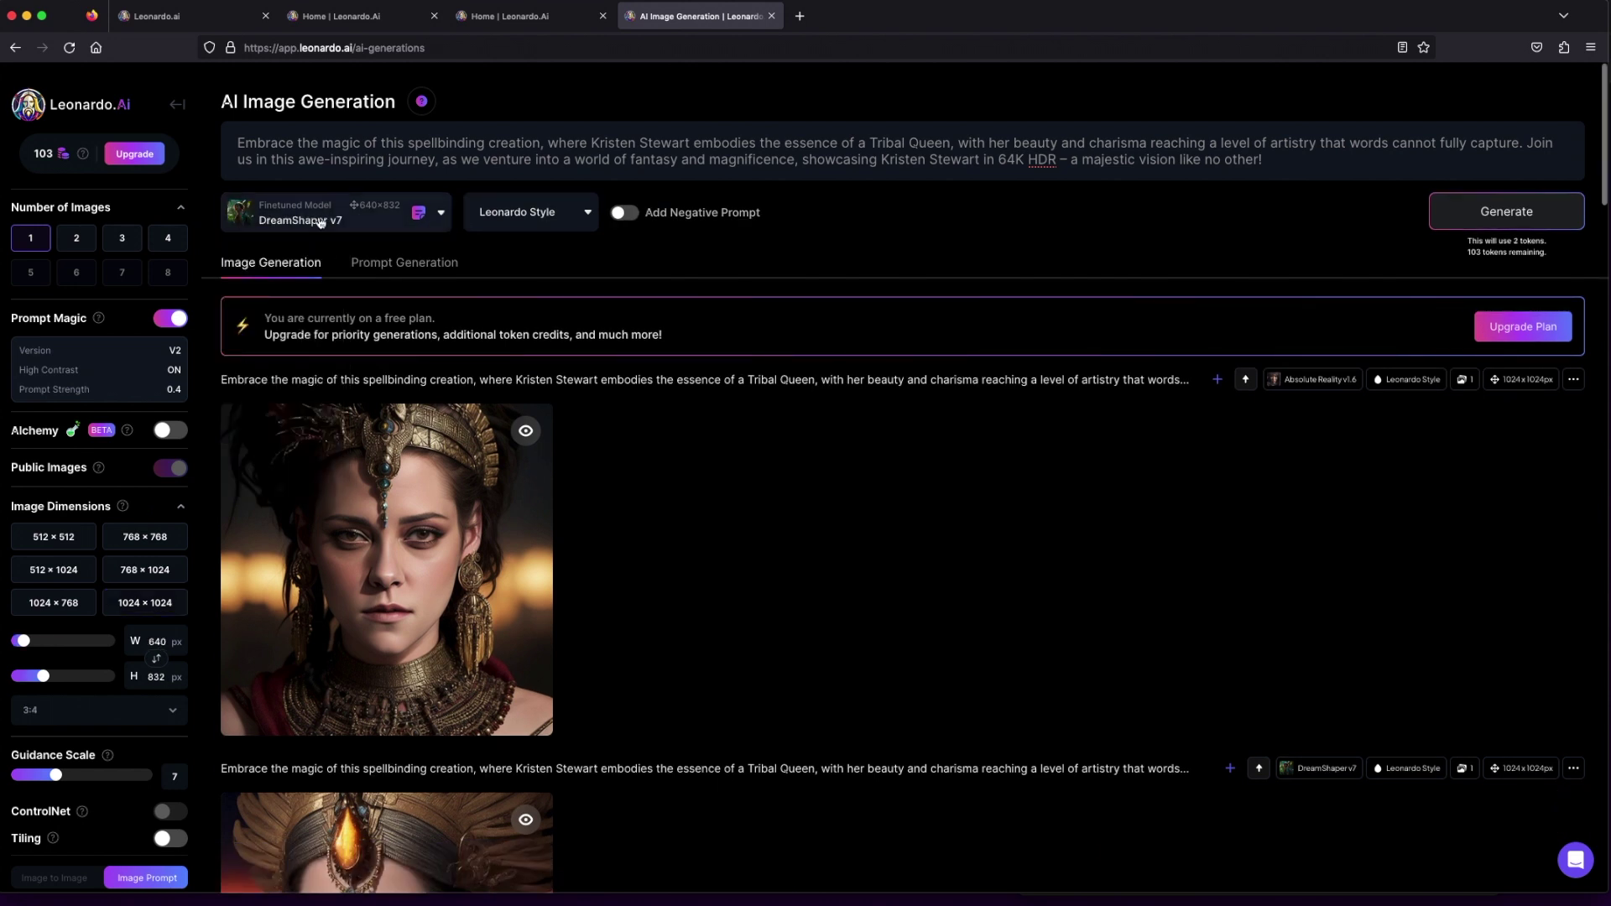
left_click(320, 220)
left_click(310, 308)
left_click(317, 220)
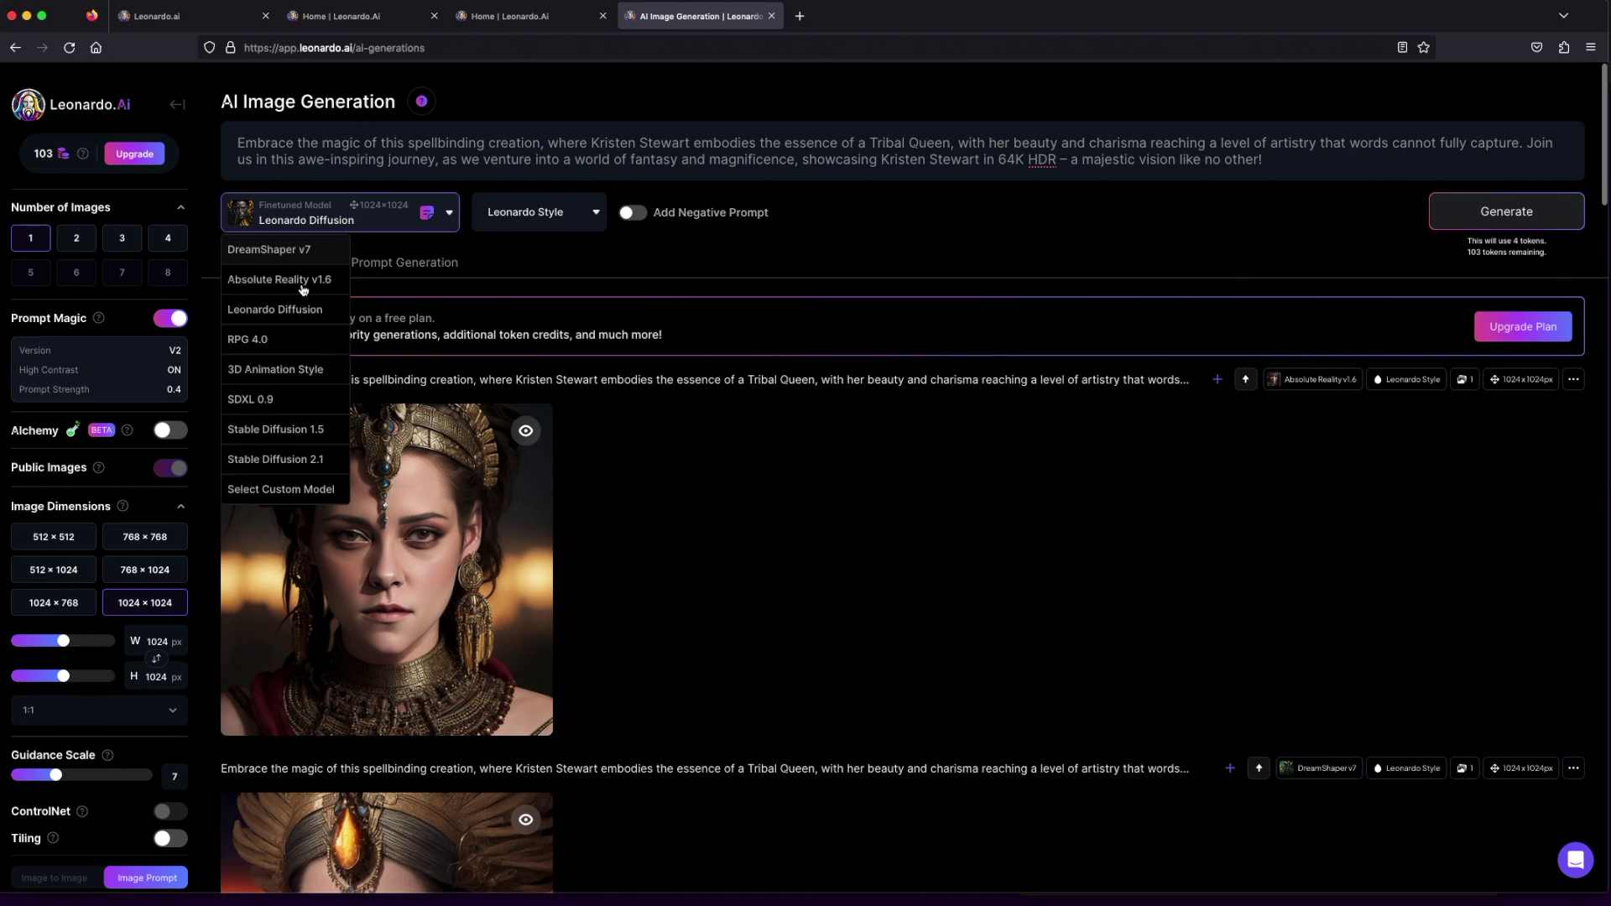
left_click(277, 338)
left_click(323, 220)
left_click(268, 369)
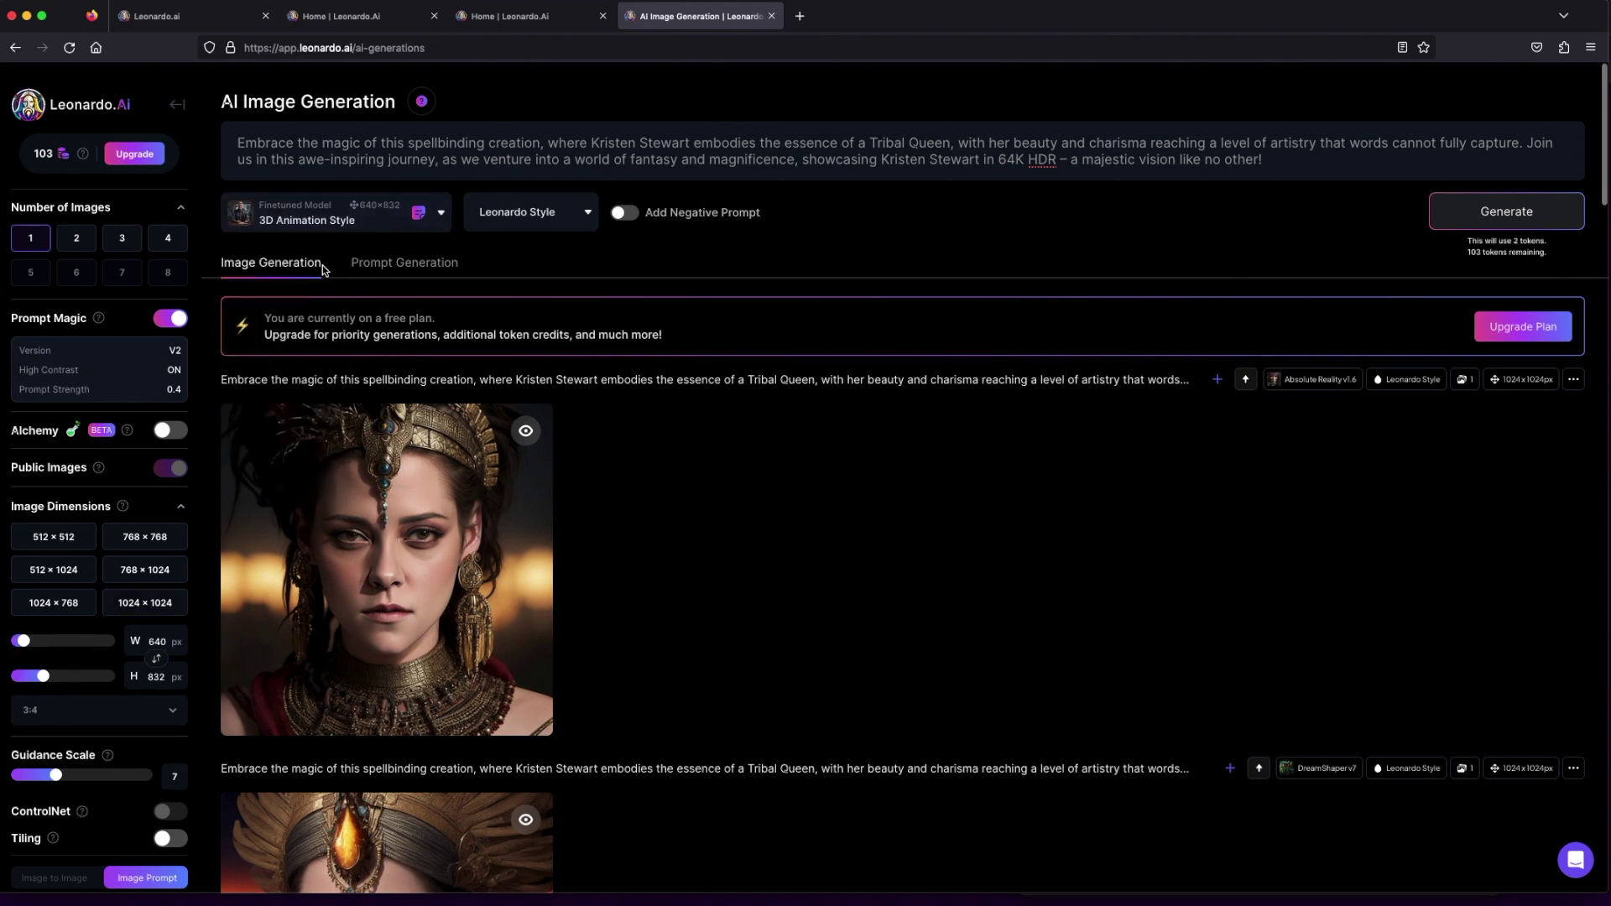
left_click(323, 216)
left_click(281, 485)
left_click(347, 213)
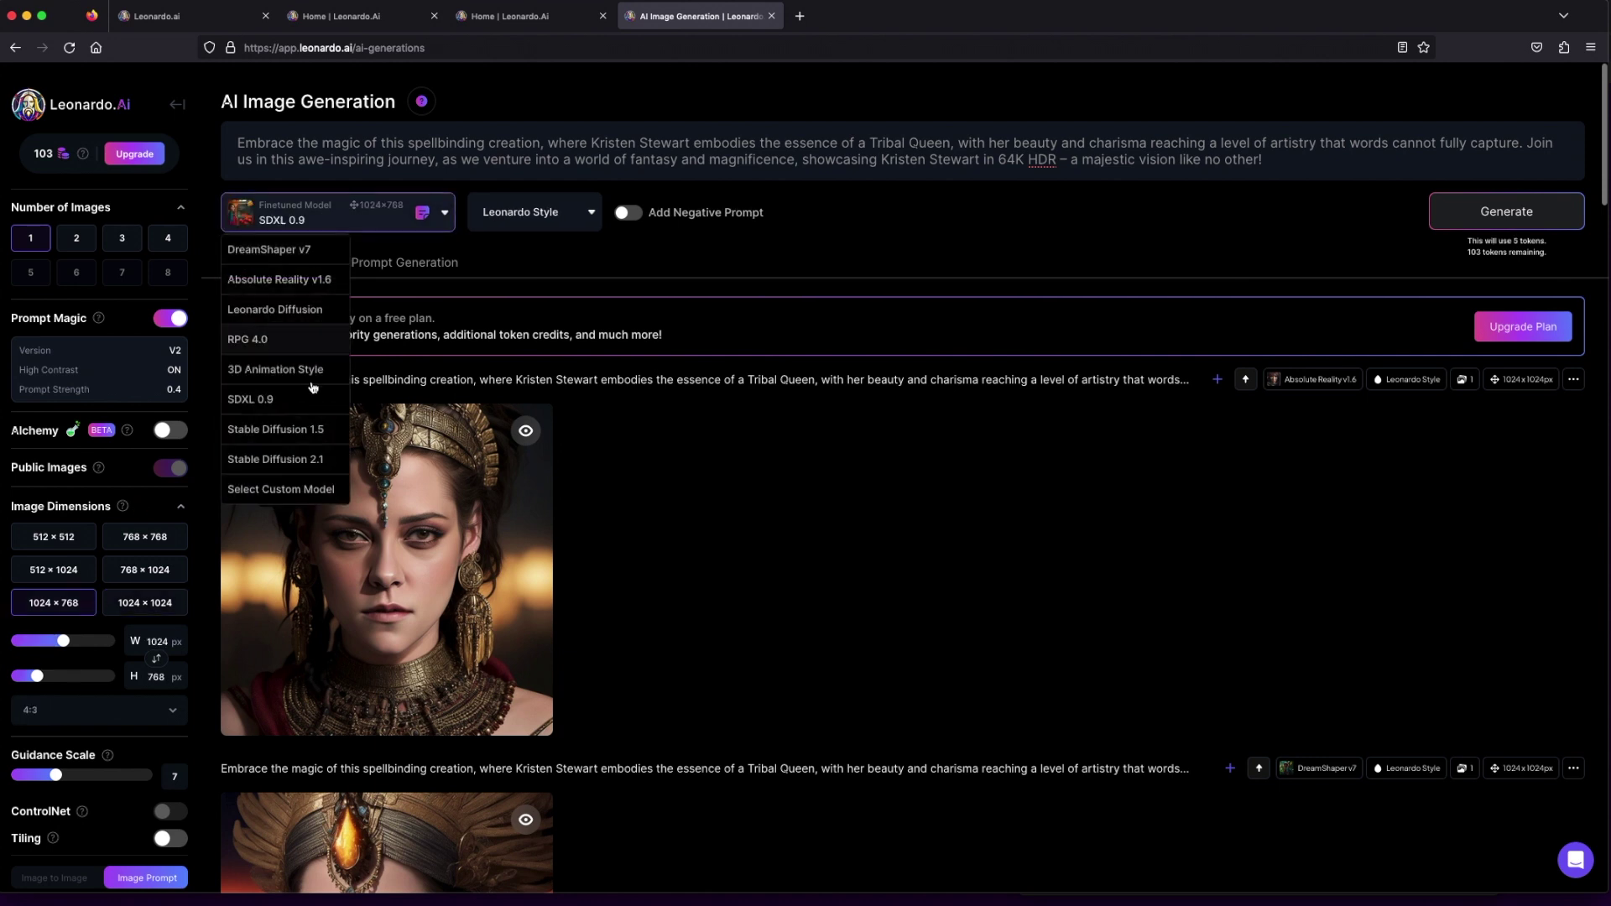
left_click(304, 429)
Step: Generate the Tribal Queen image with Absolute Reality v1.6 at 1024×1024
left_click(339, 226)
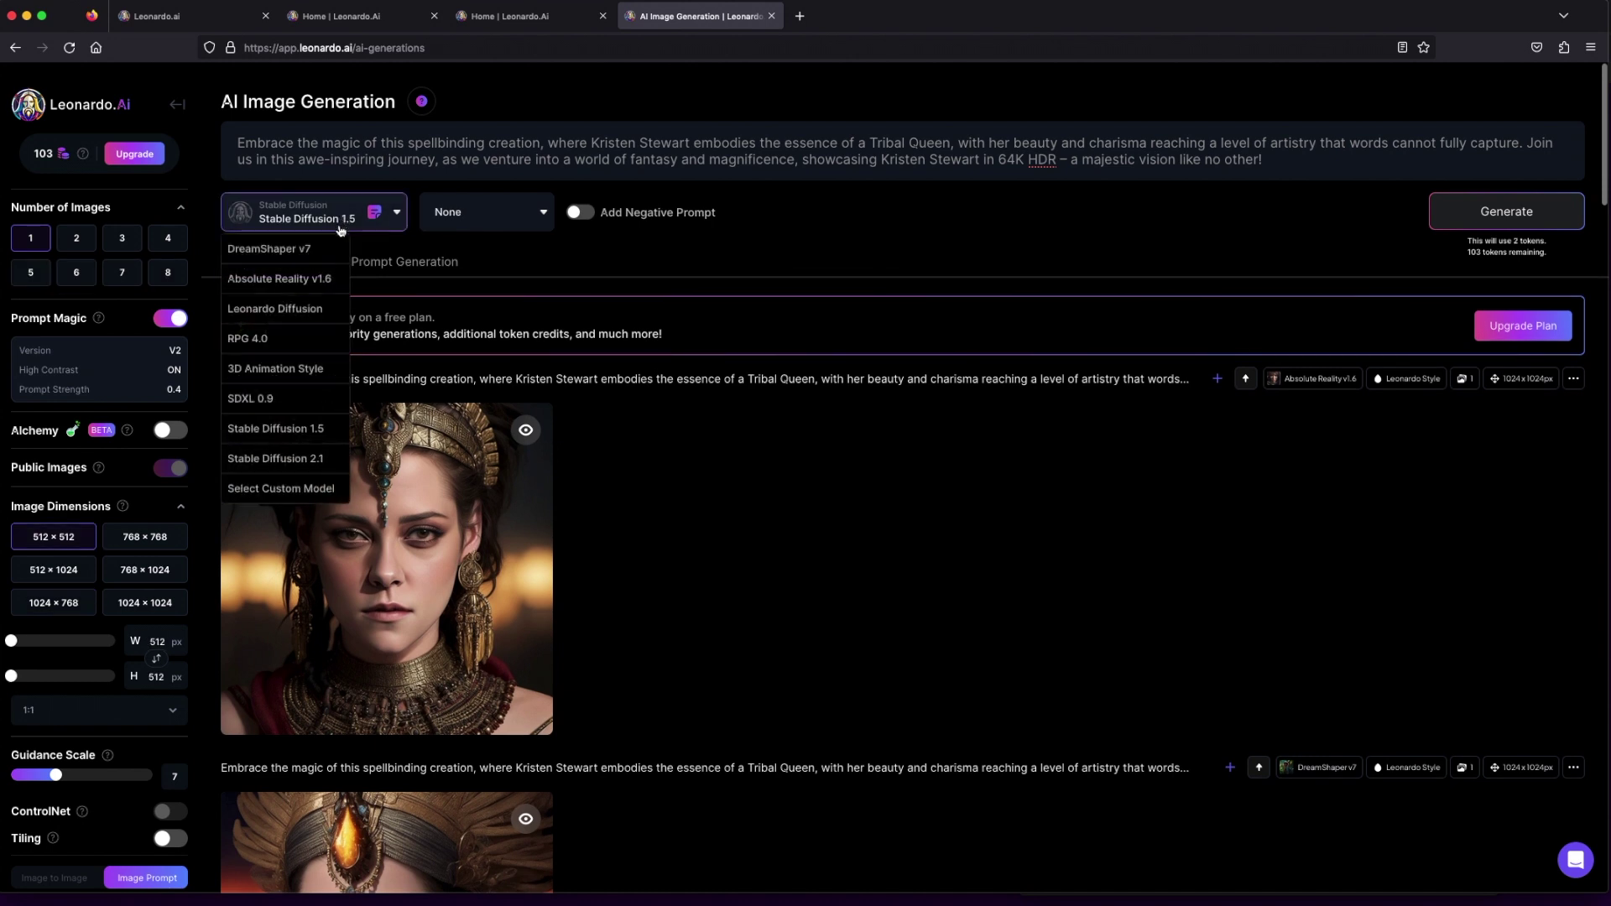
left_click(304, 279)
left_click(157, 603)
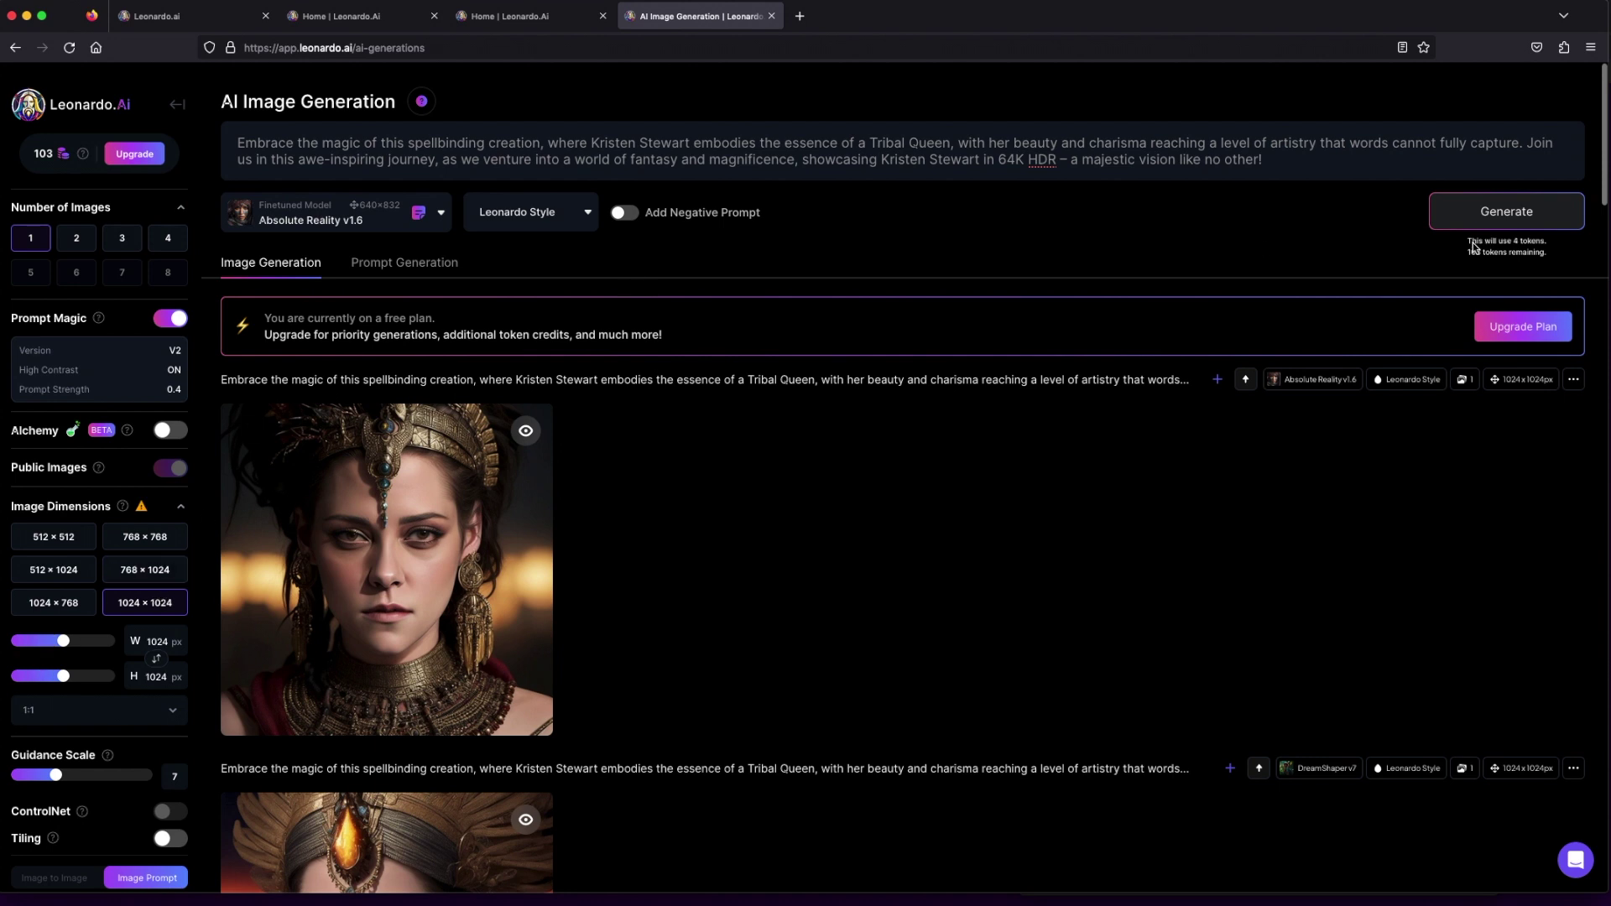
left_click(1482, 210)
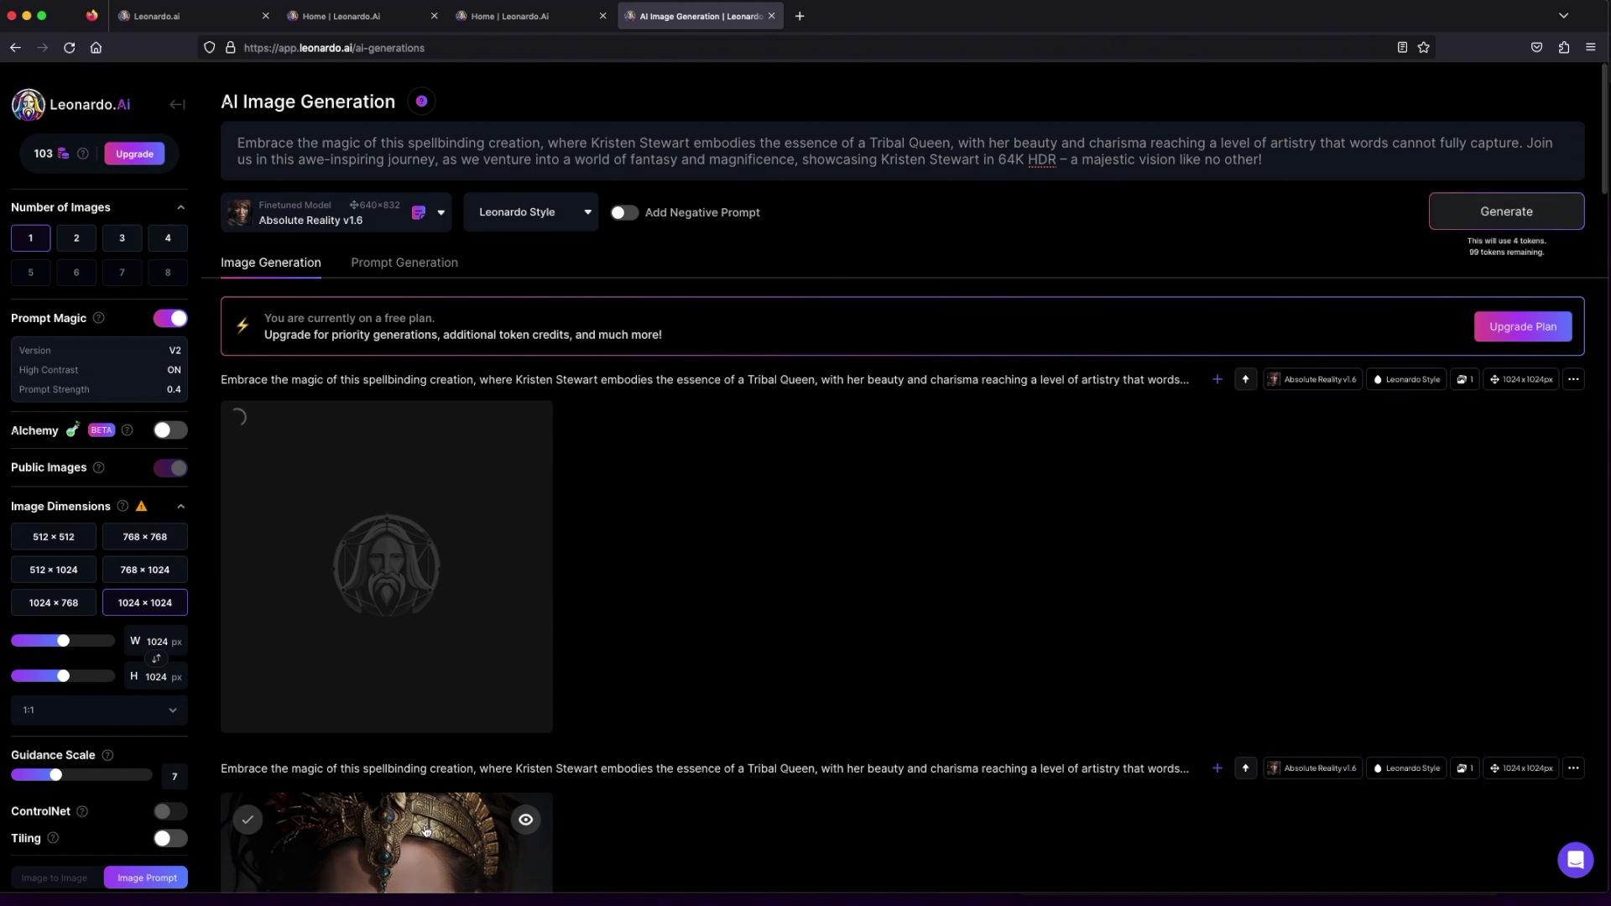
Step: Open the earlier Tribal Queen portrait full-size, zoom in and out, then remove its background
left_click(425, 831)
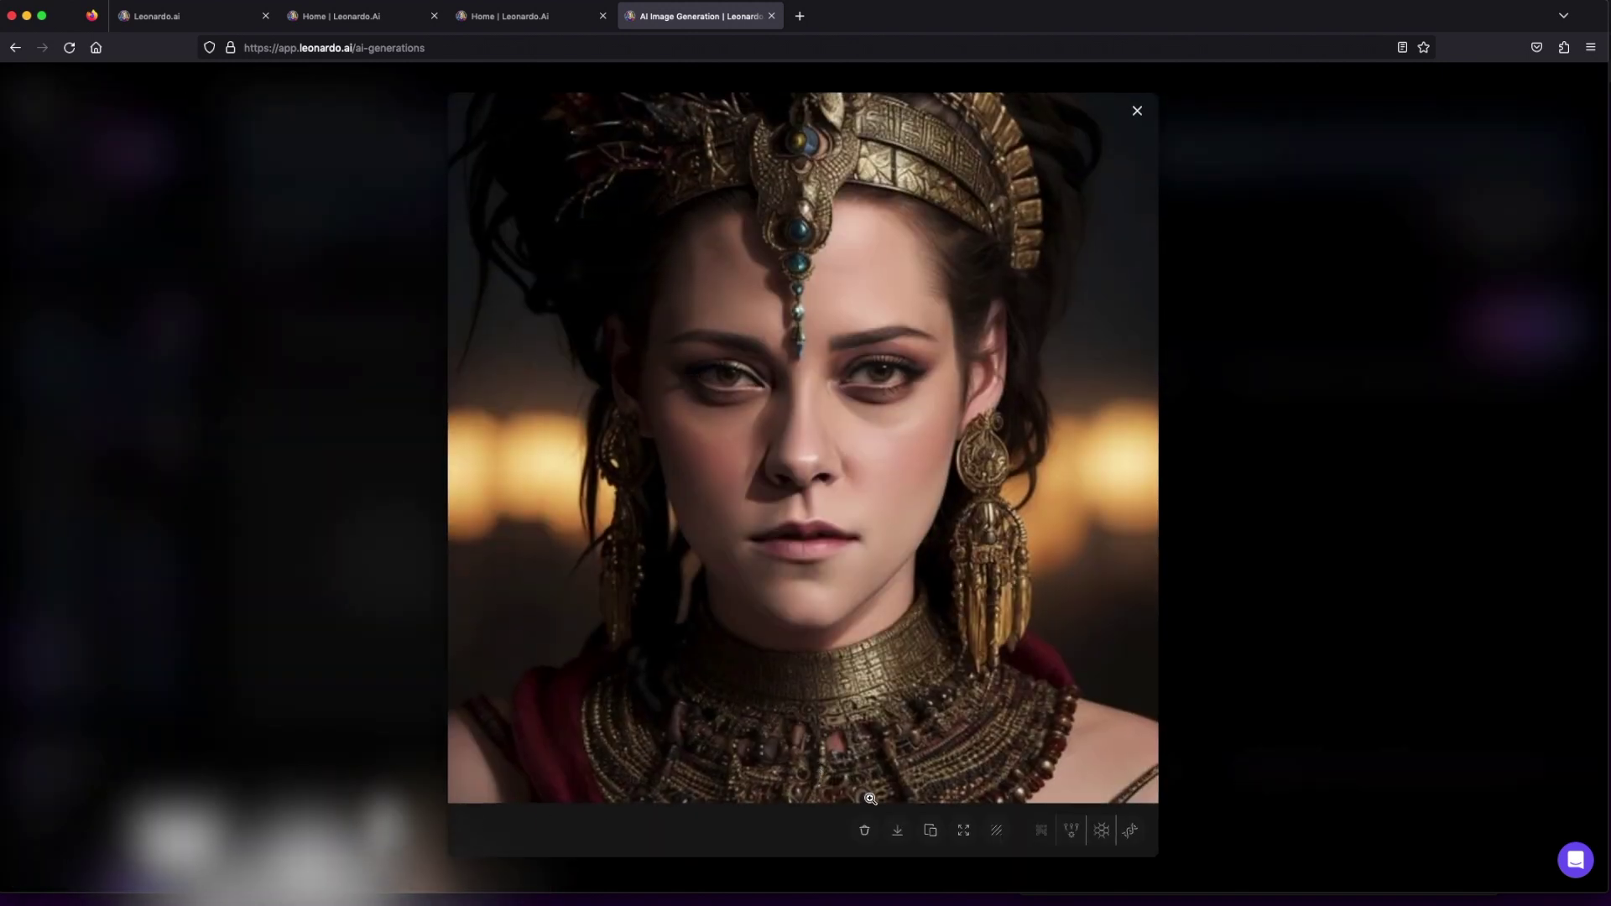
left_click(831, 433)
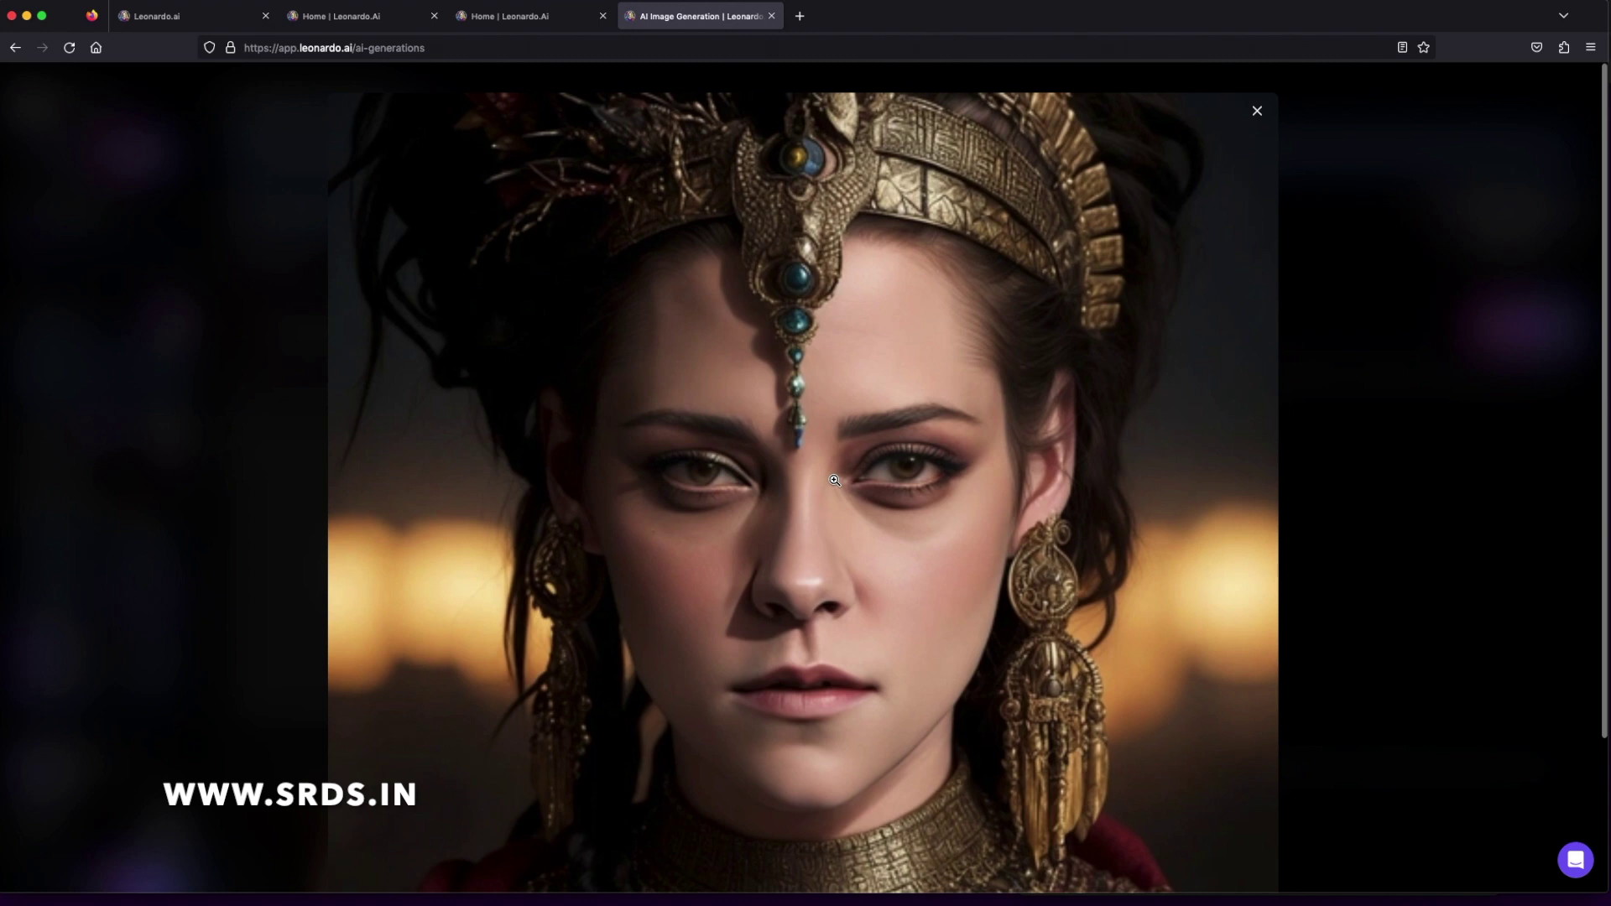
left_click(834, 480)
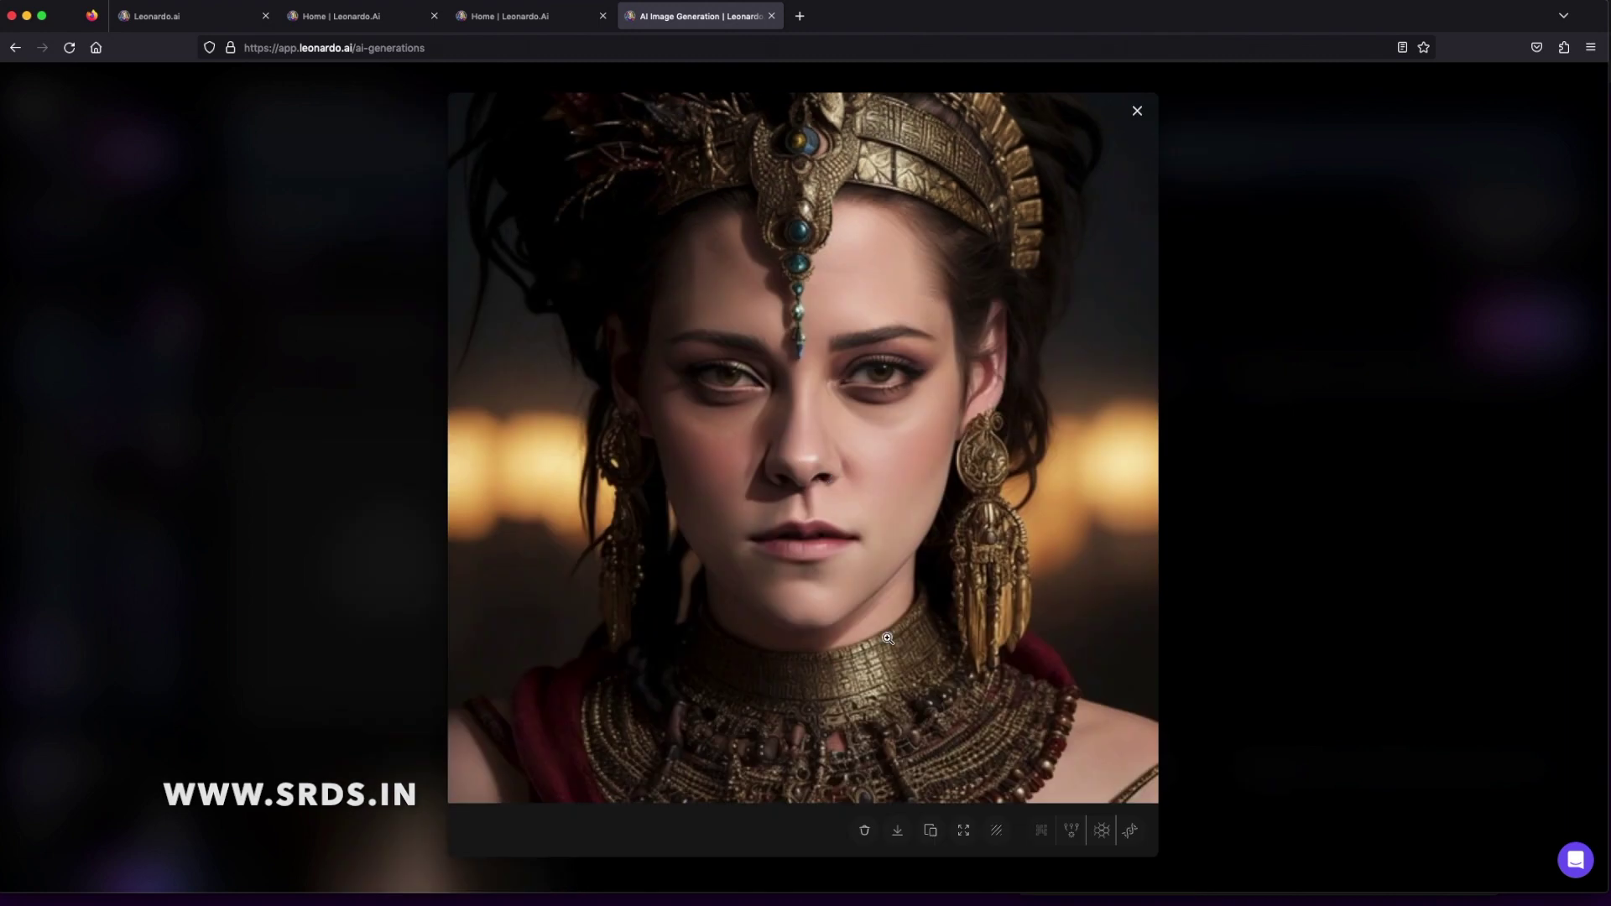
left_click(1002, 836)
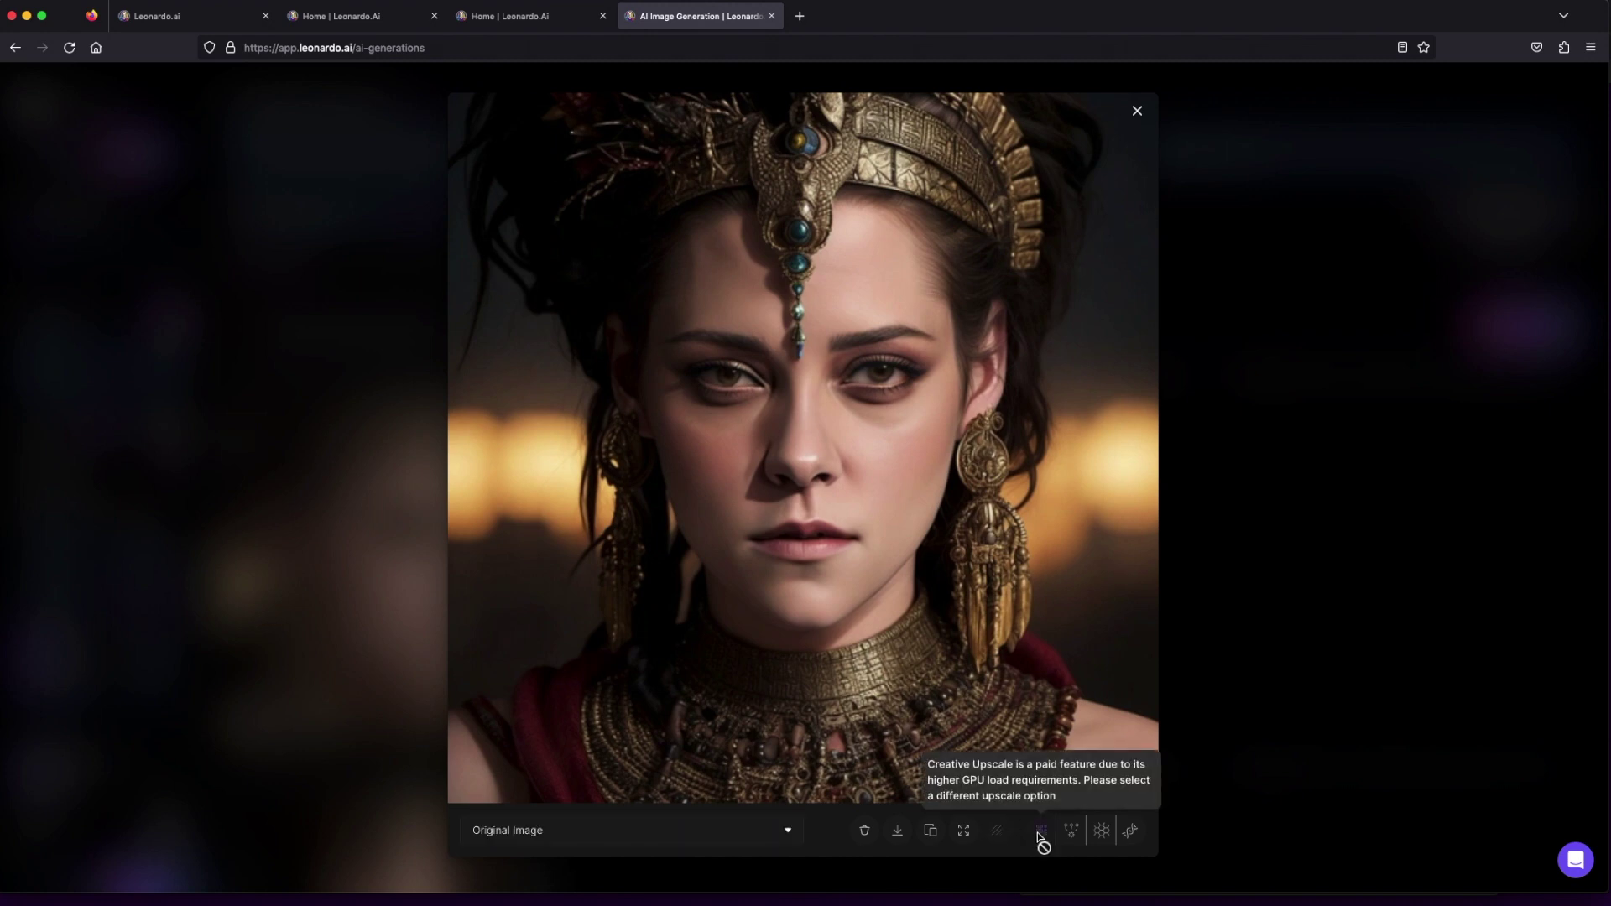
Step: Show the No Background version, HD Smooth upscale the new portrait, and inspect the upscaled result
left_click(738, 830)
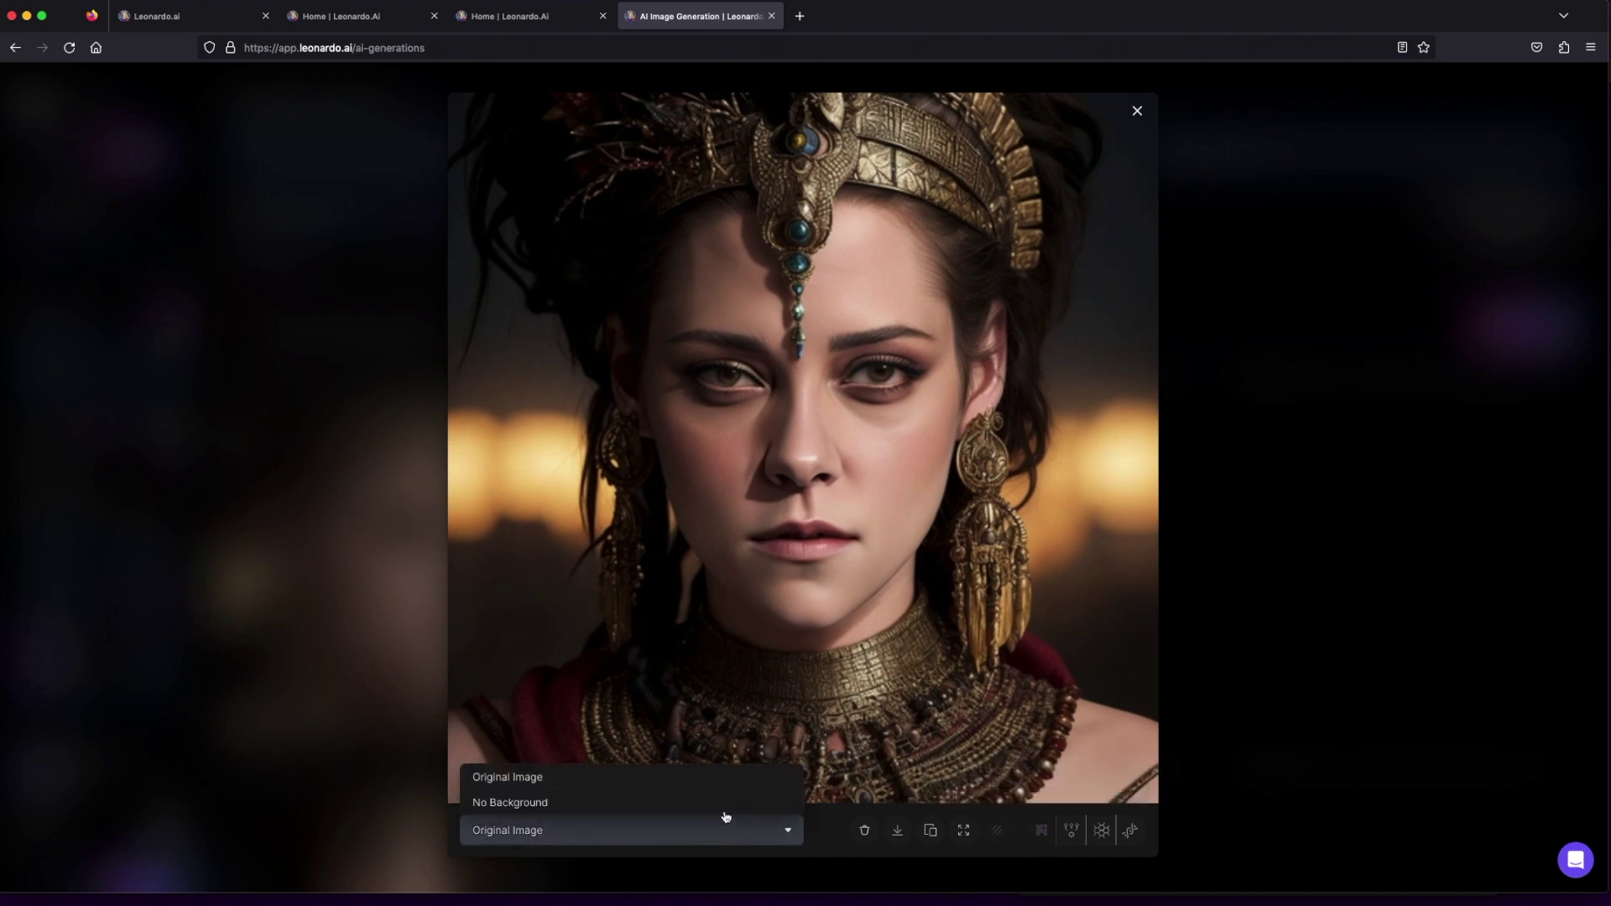
left_click(750, 807)
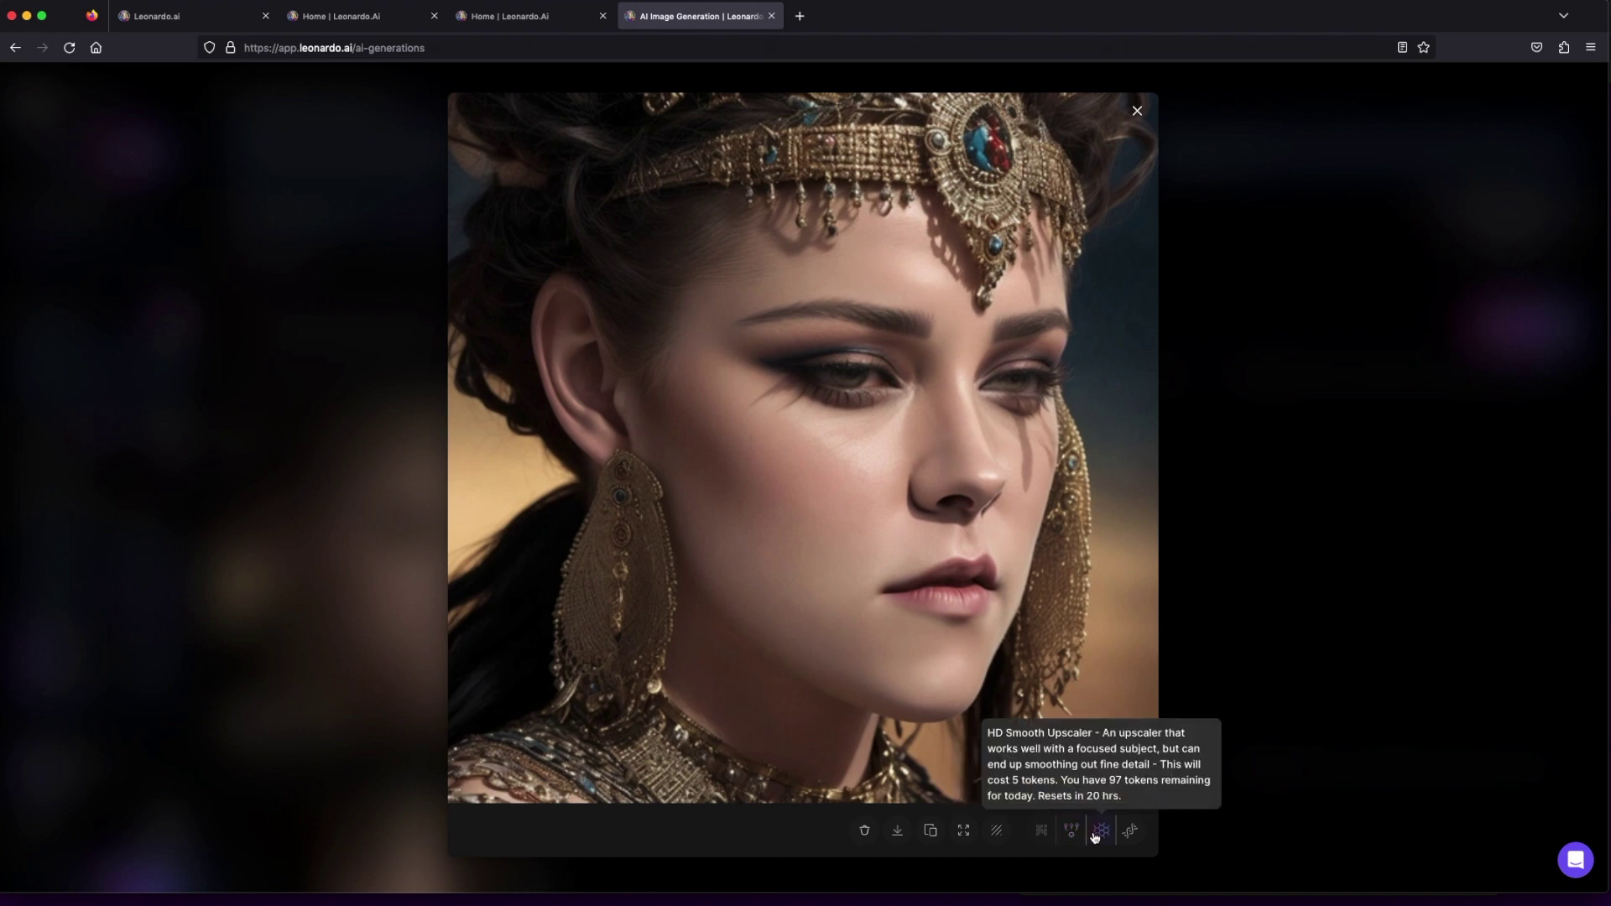
left_click(1096, 835)
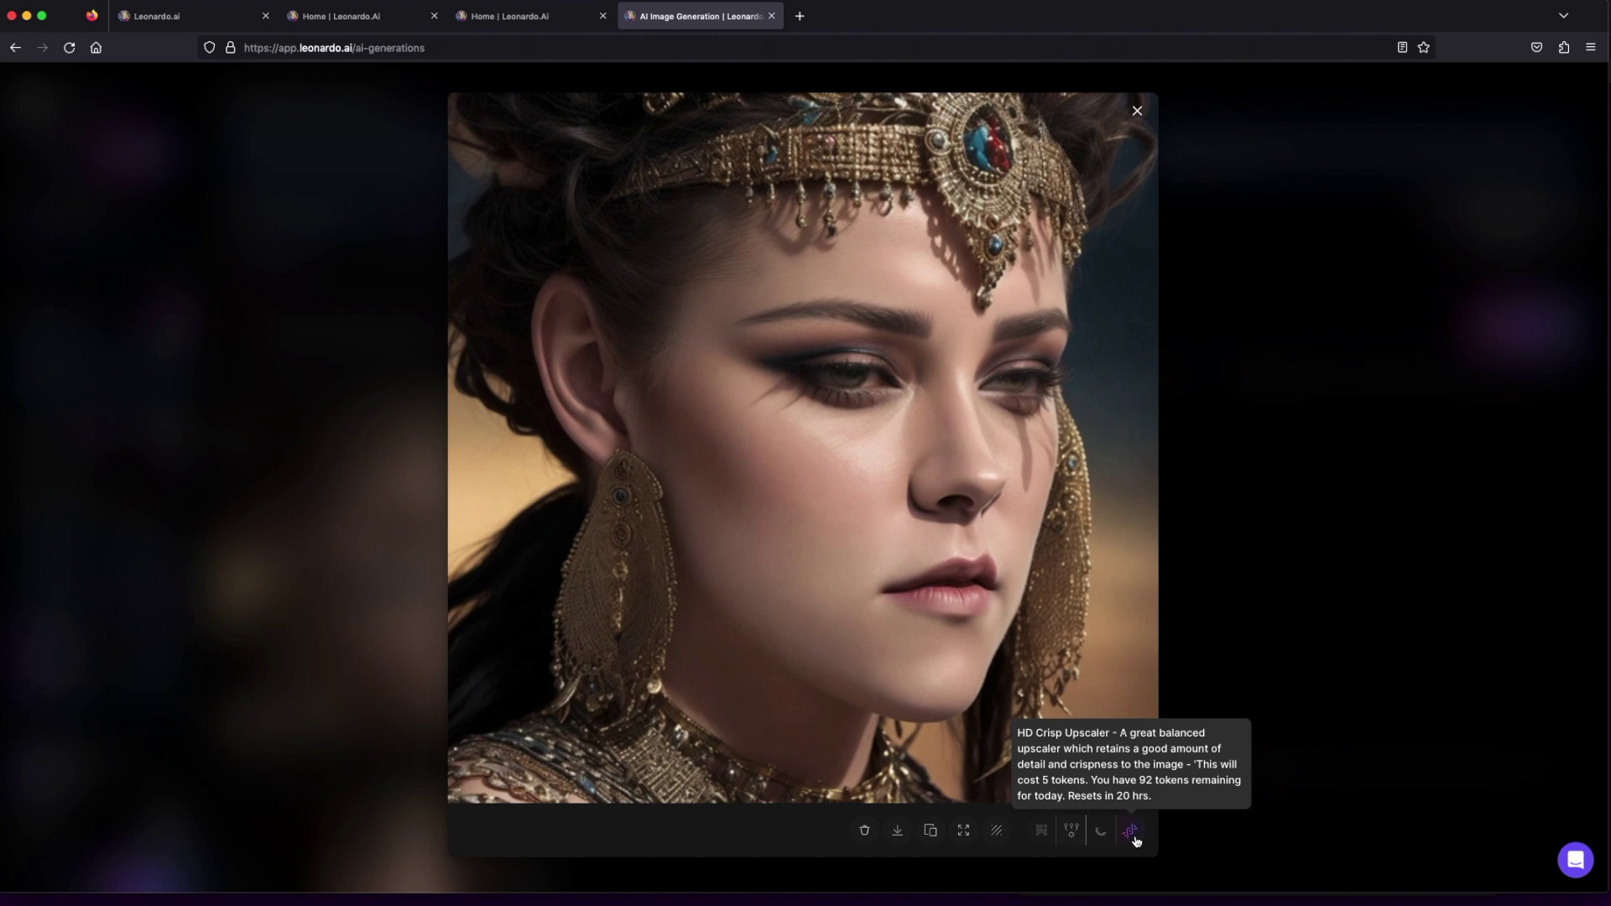
left_click(1259, 611)
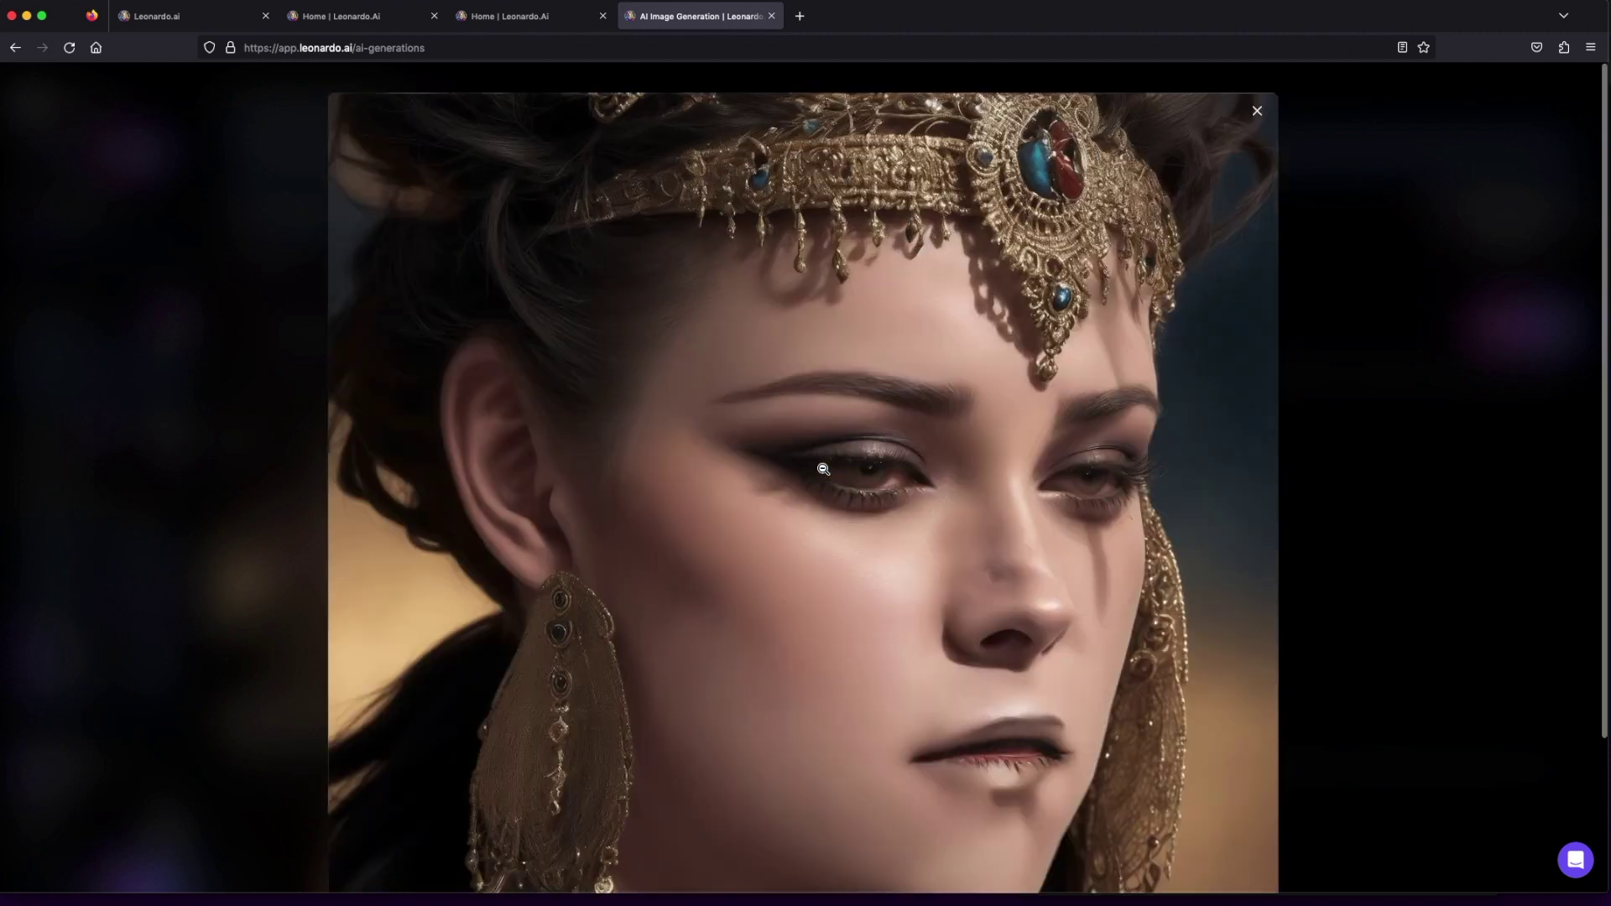
left_click(823, 469)
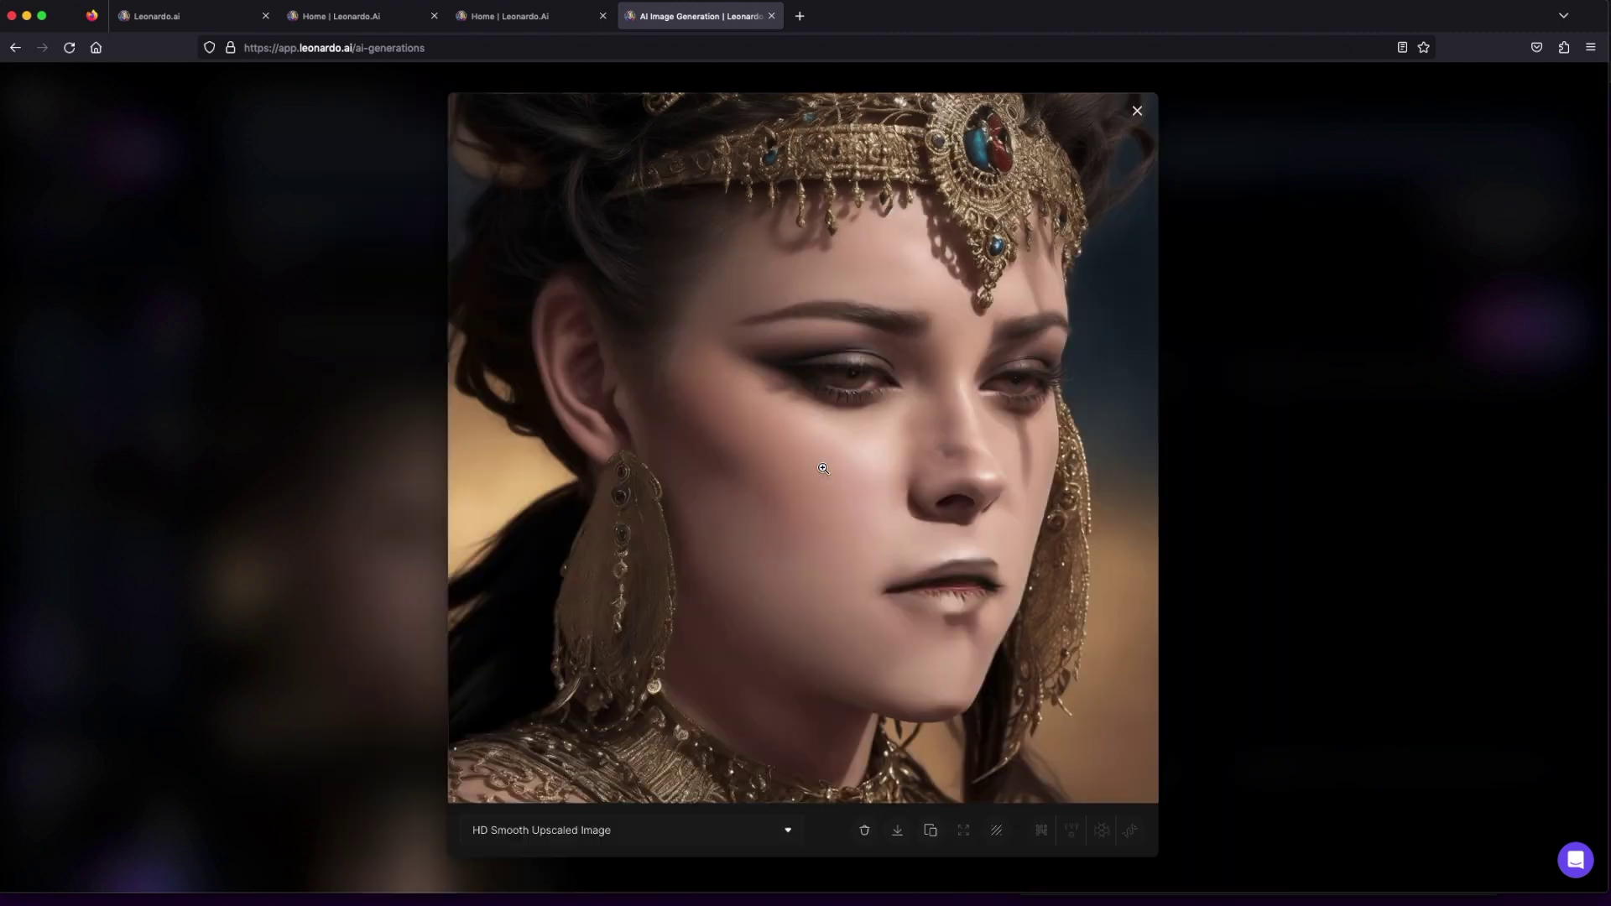
left_click(470, 565)
Step: Scroll the generations feed, opening and closing three Tribal Queen portraits in the large viewer
left_click(309, 578)
scroll(388, 664, "down", 10)
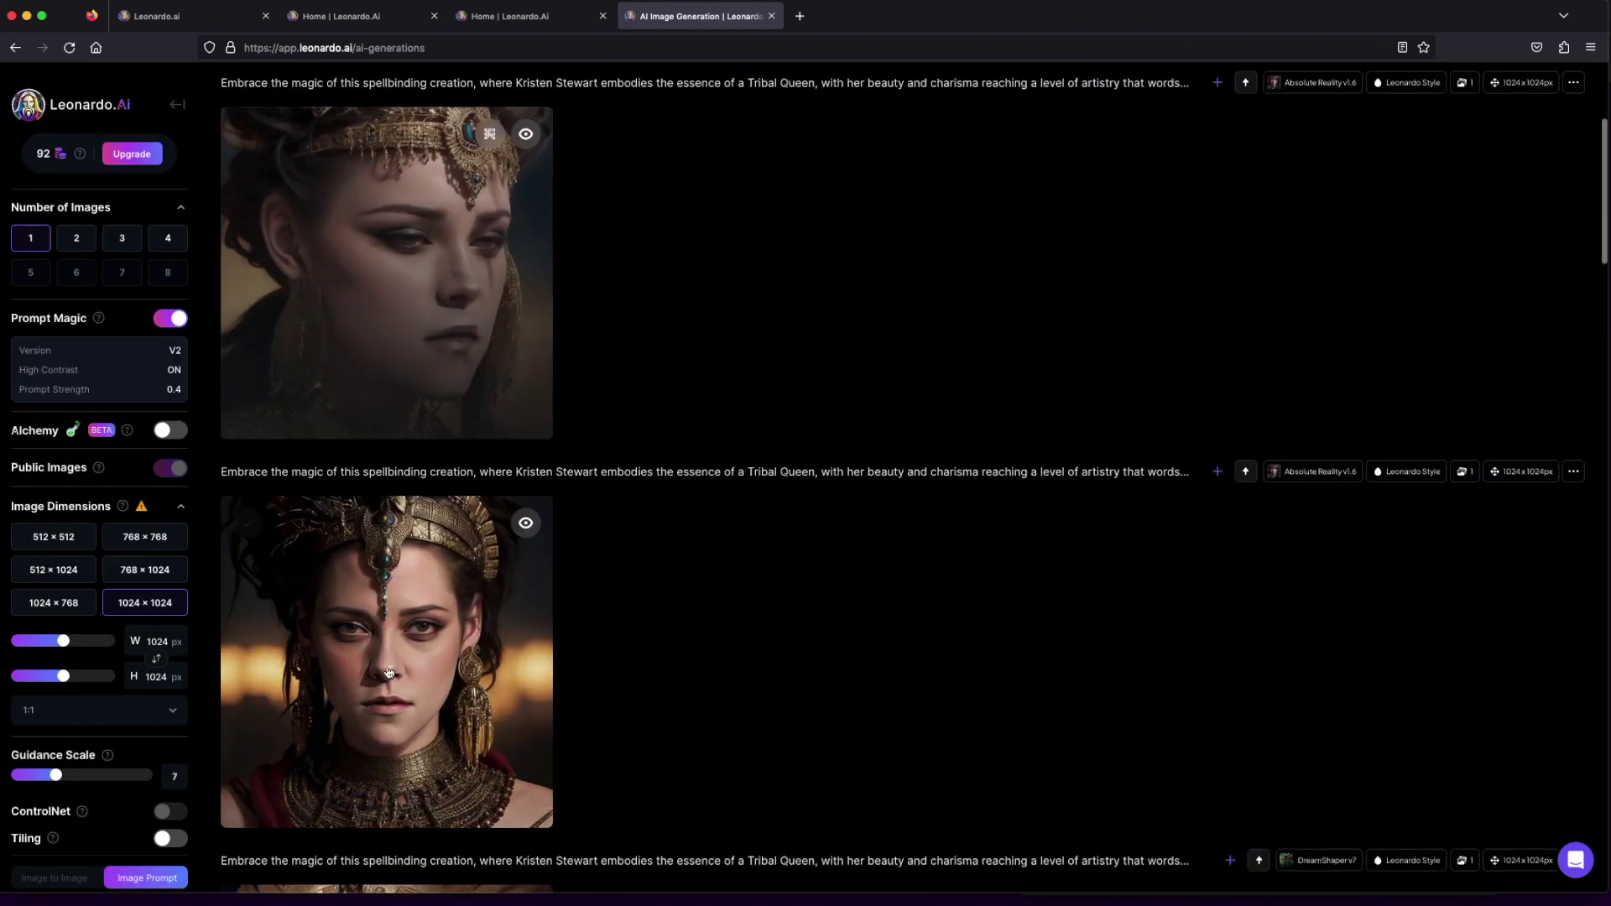
scroll(390, 669, "down", 5)
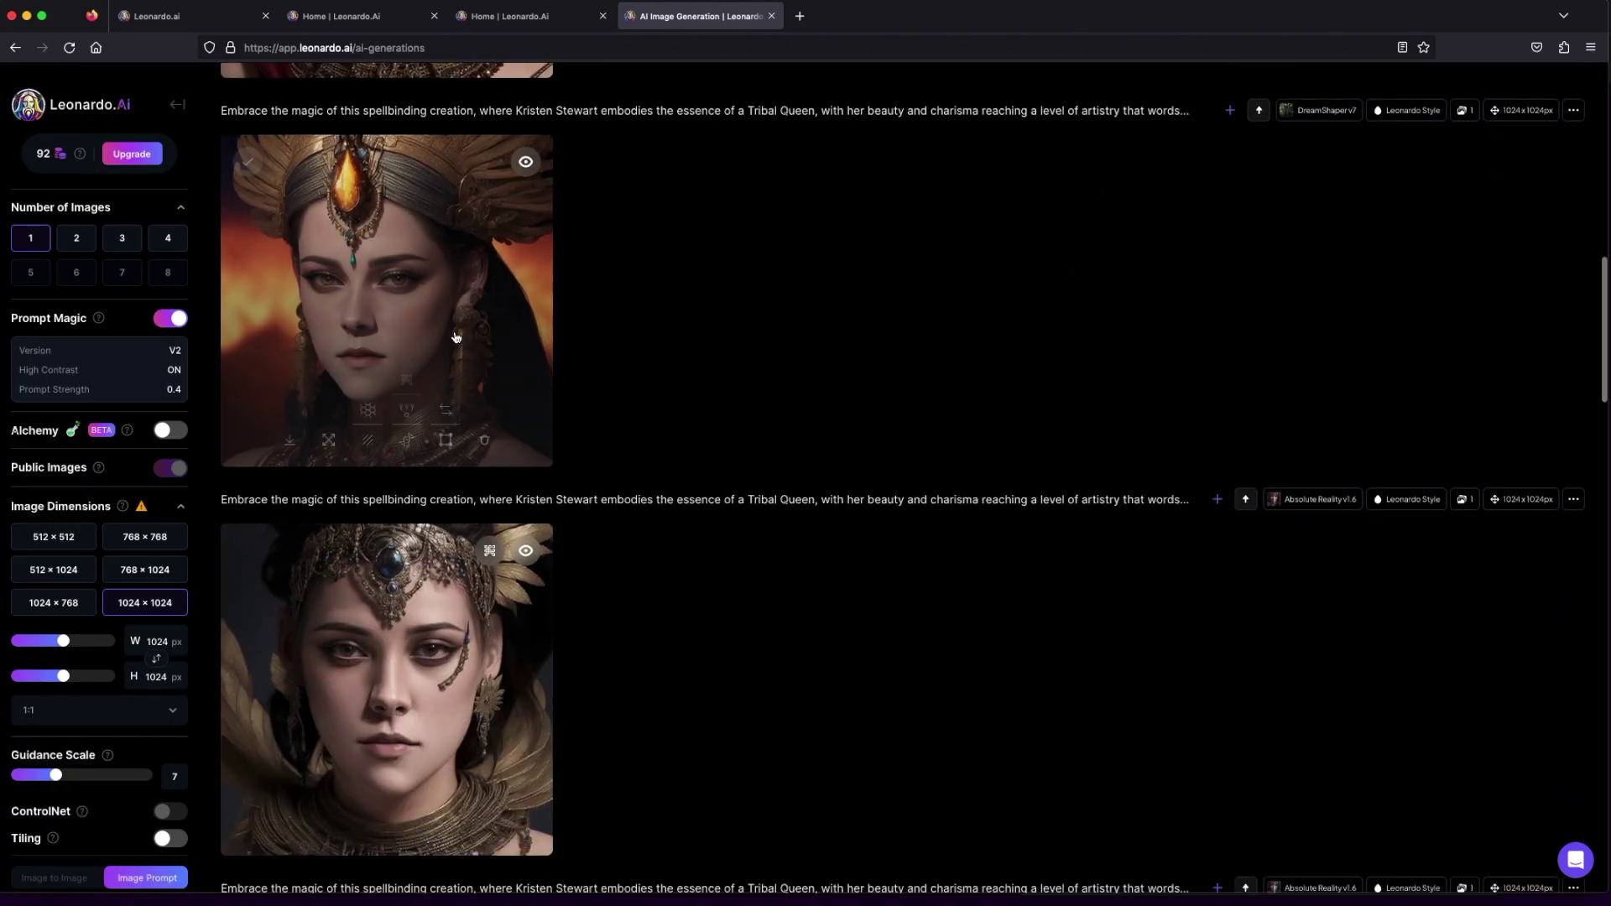
left_click(466, 353)
left_click(417, 431)
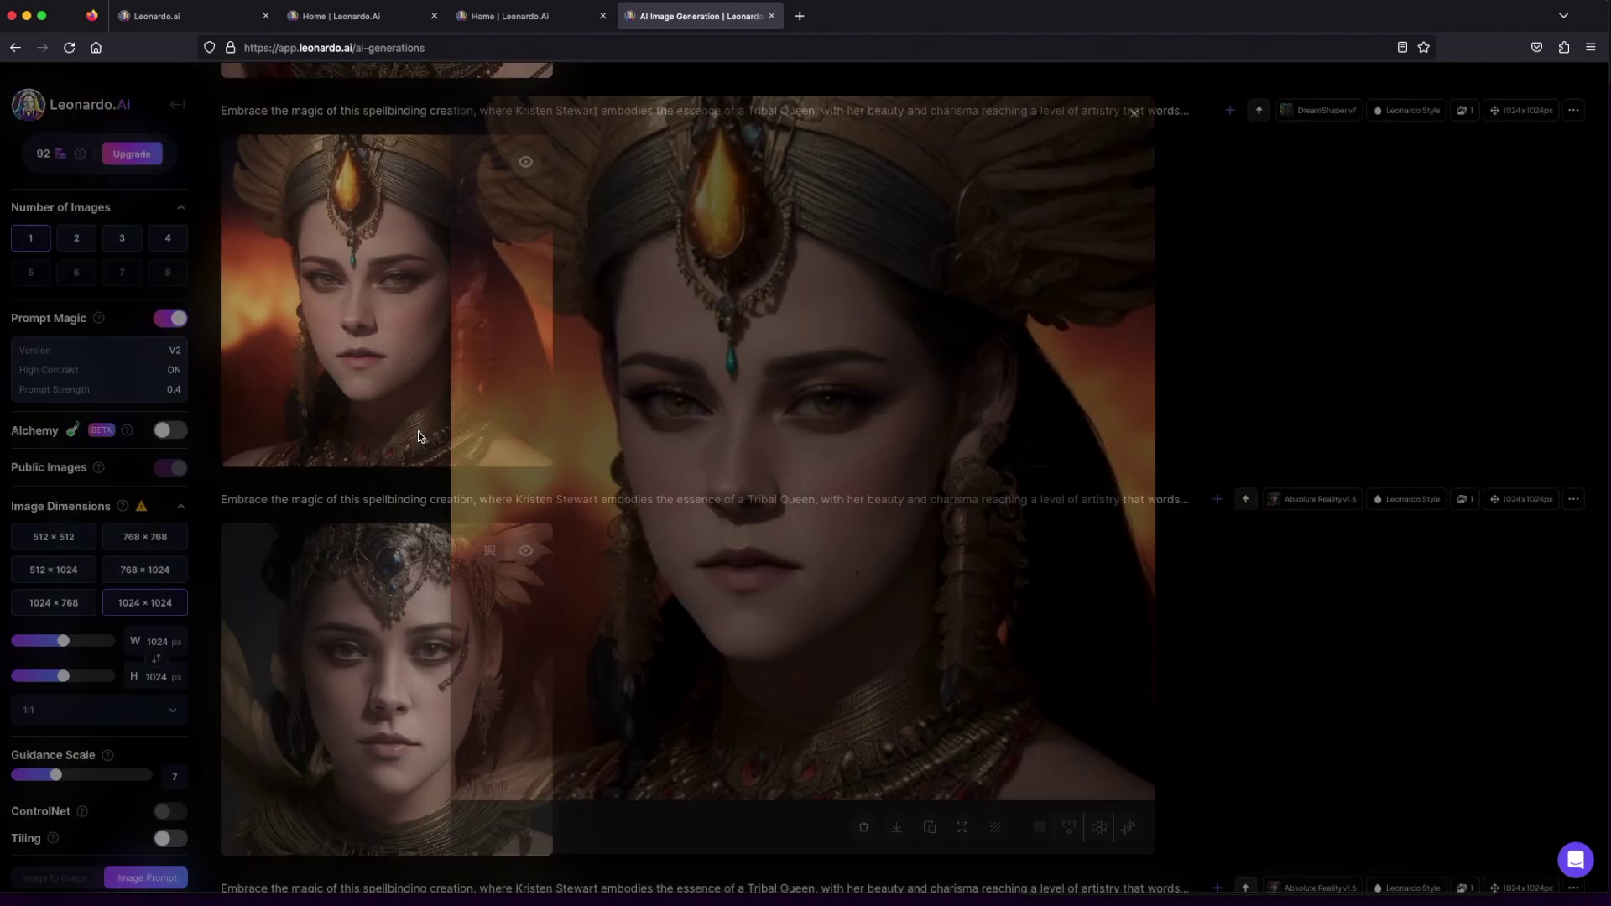
scroll(422, 464, "down", 3)
left_click(422, 464)
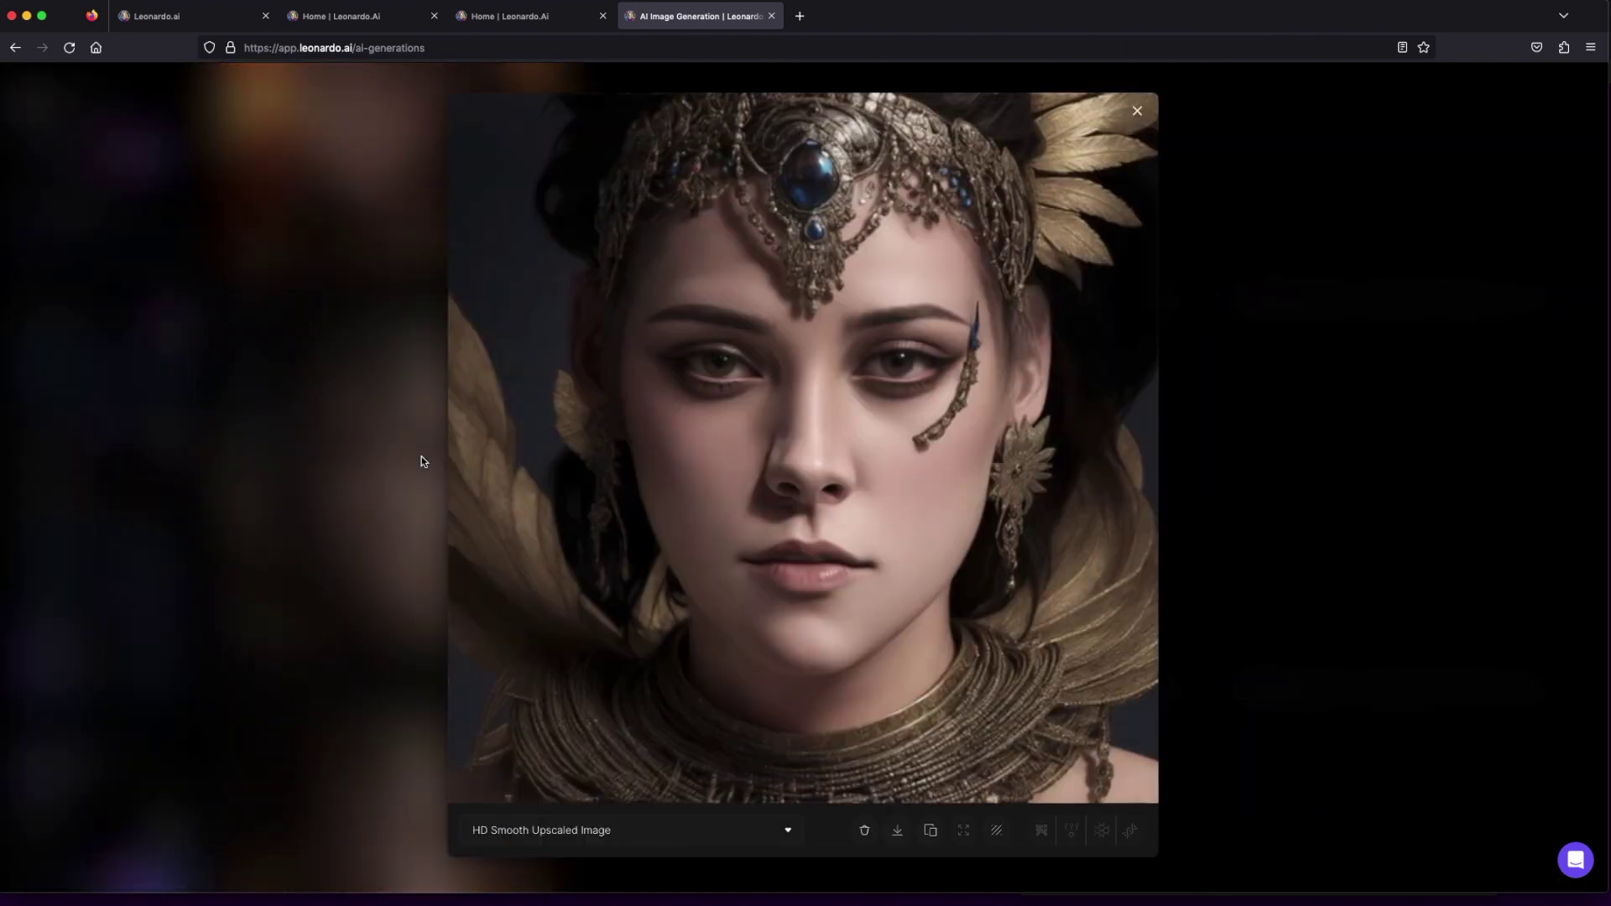
left_click(424, 461)
scroll(426, 466, "down", 3)
left_click(425, 470)
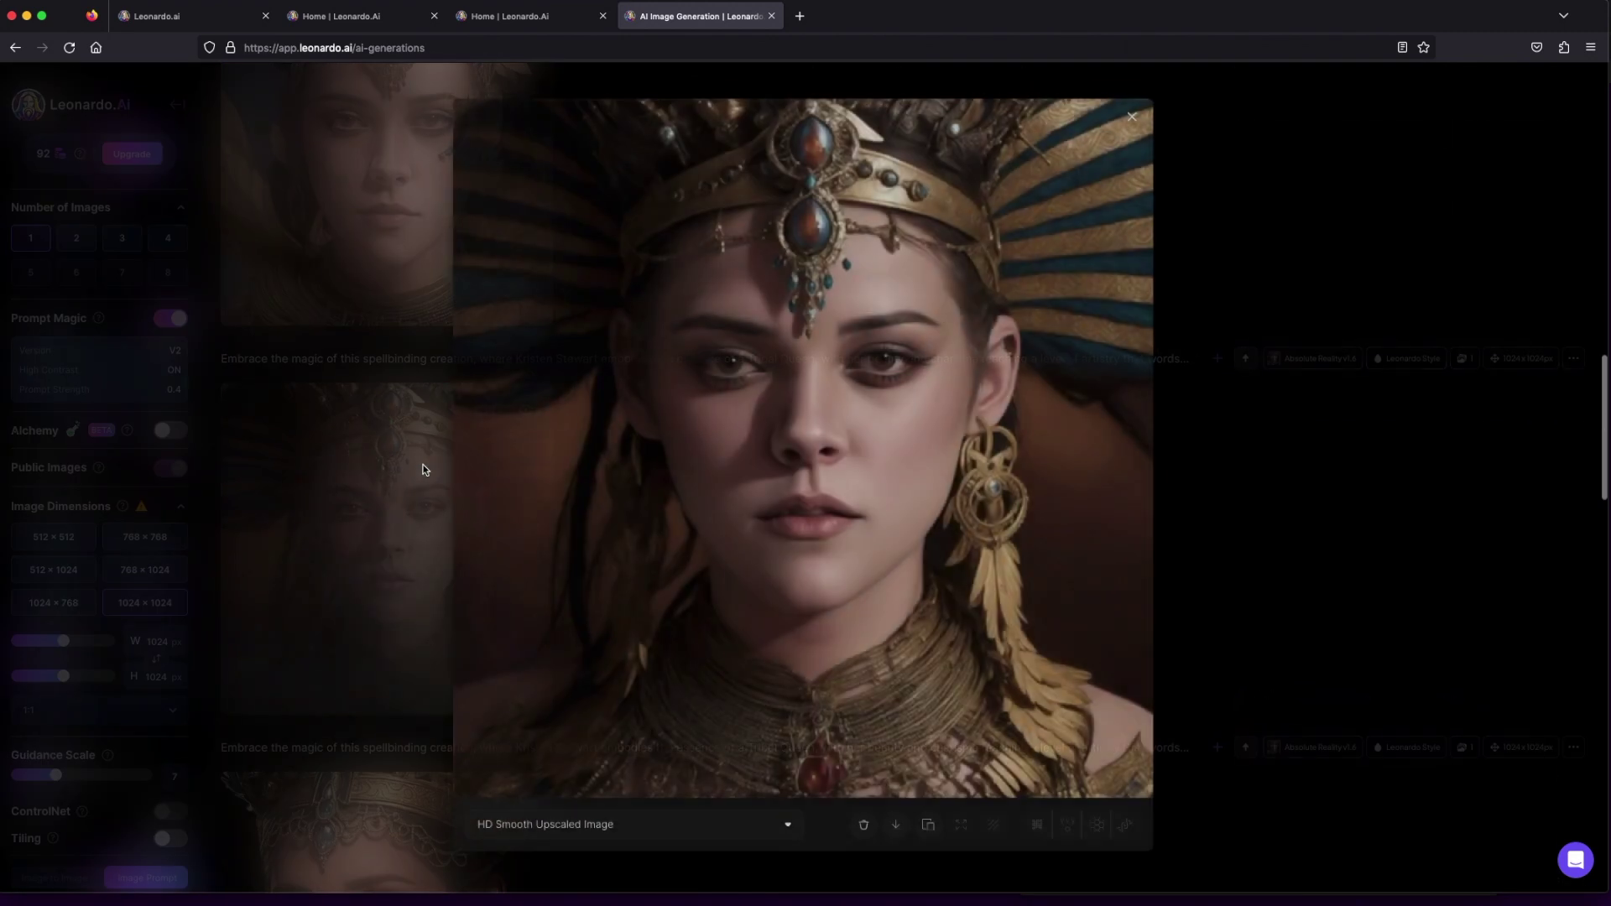
left_click(423, 467)
scroll(423, 460, "up", 1)
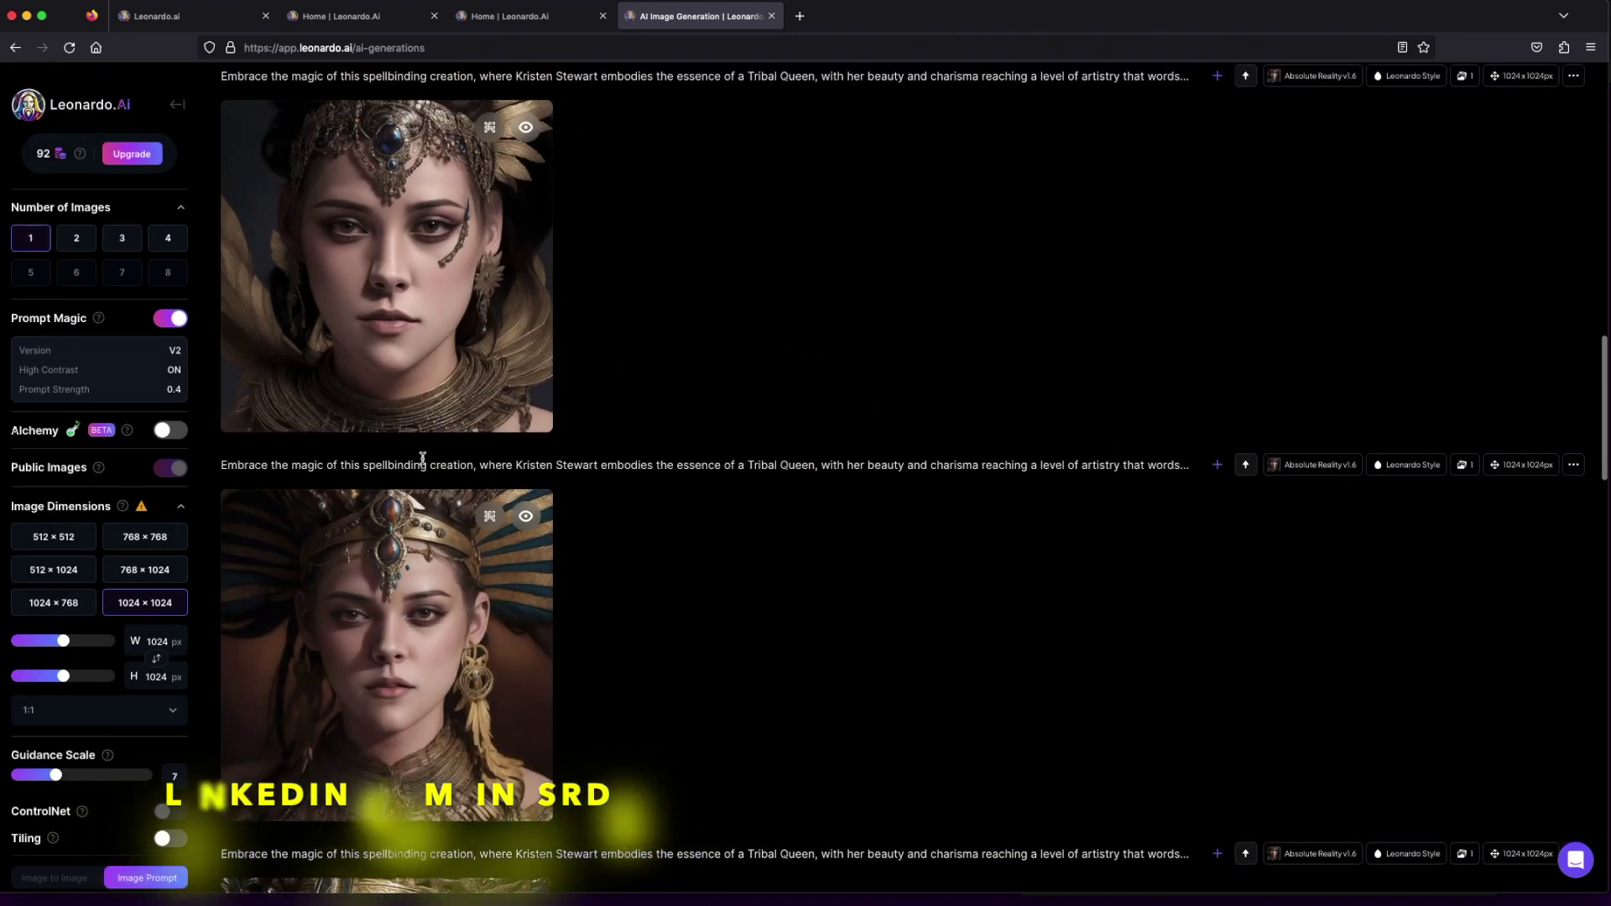
Step: View the Human beauty portrait's details on Home twice, returning to the Tribal Queen generations page
left_click(352, 16)
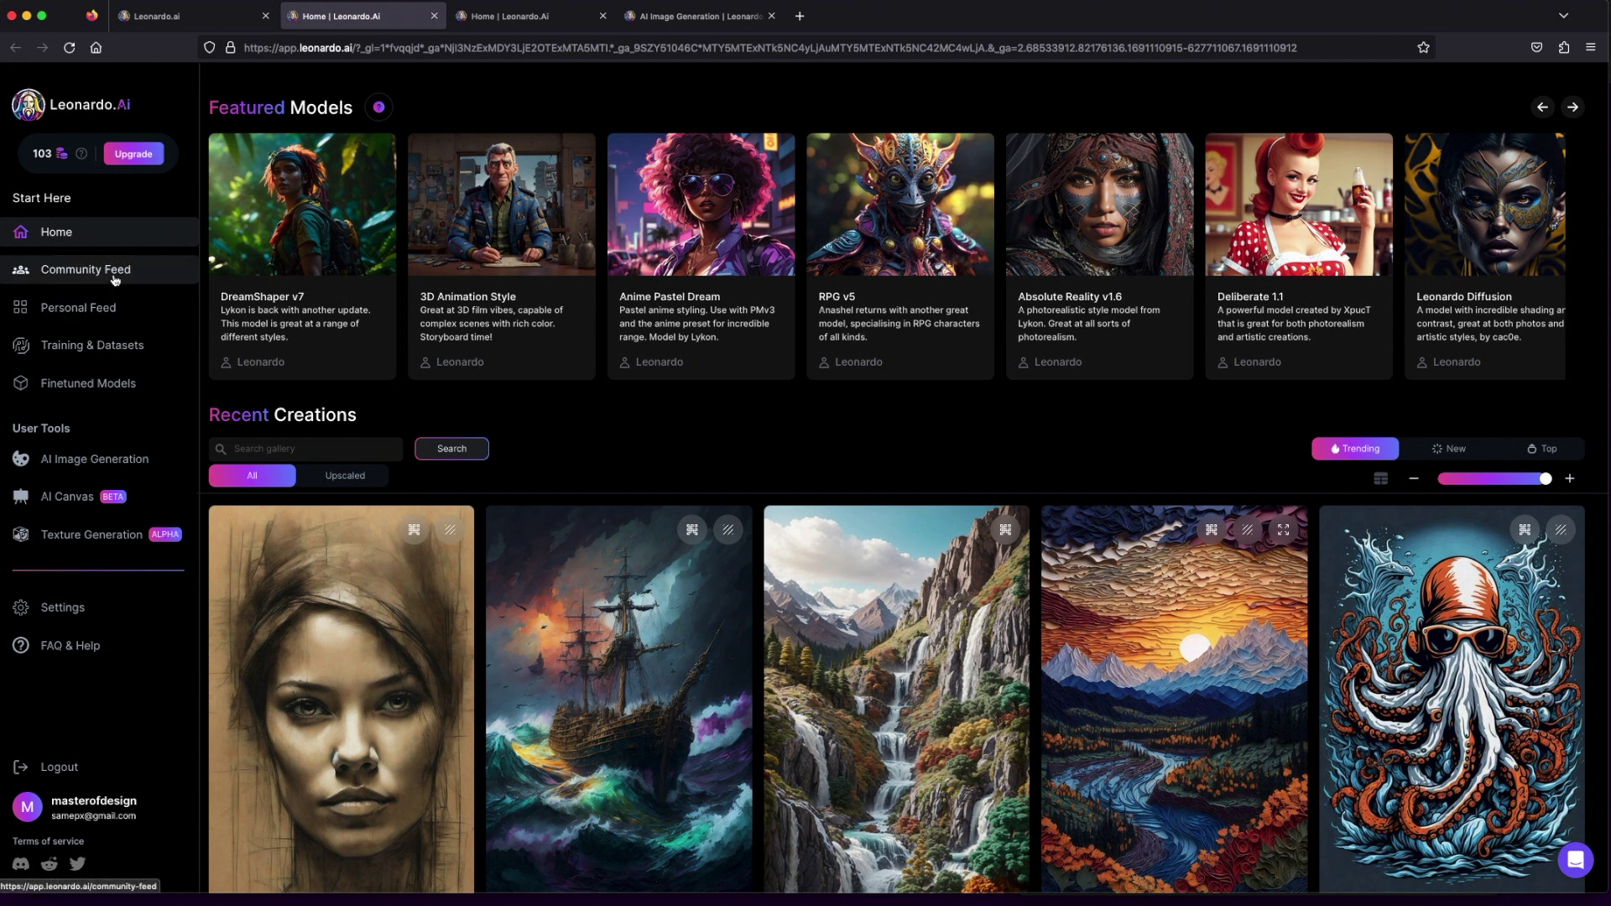
left_click(458, 575)
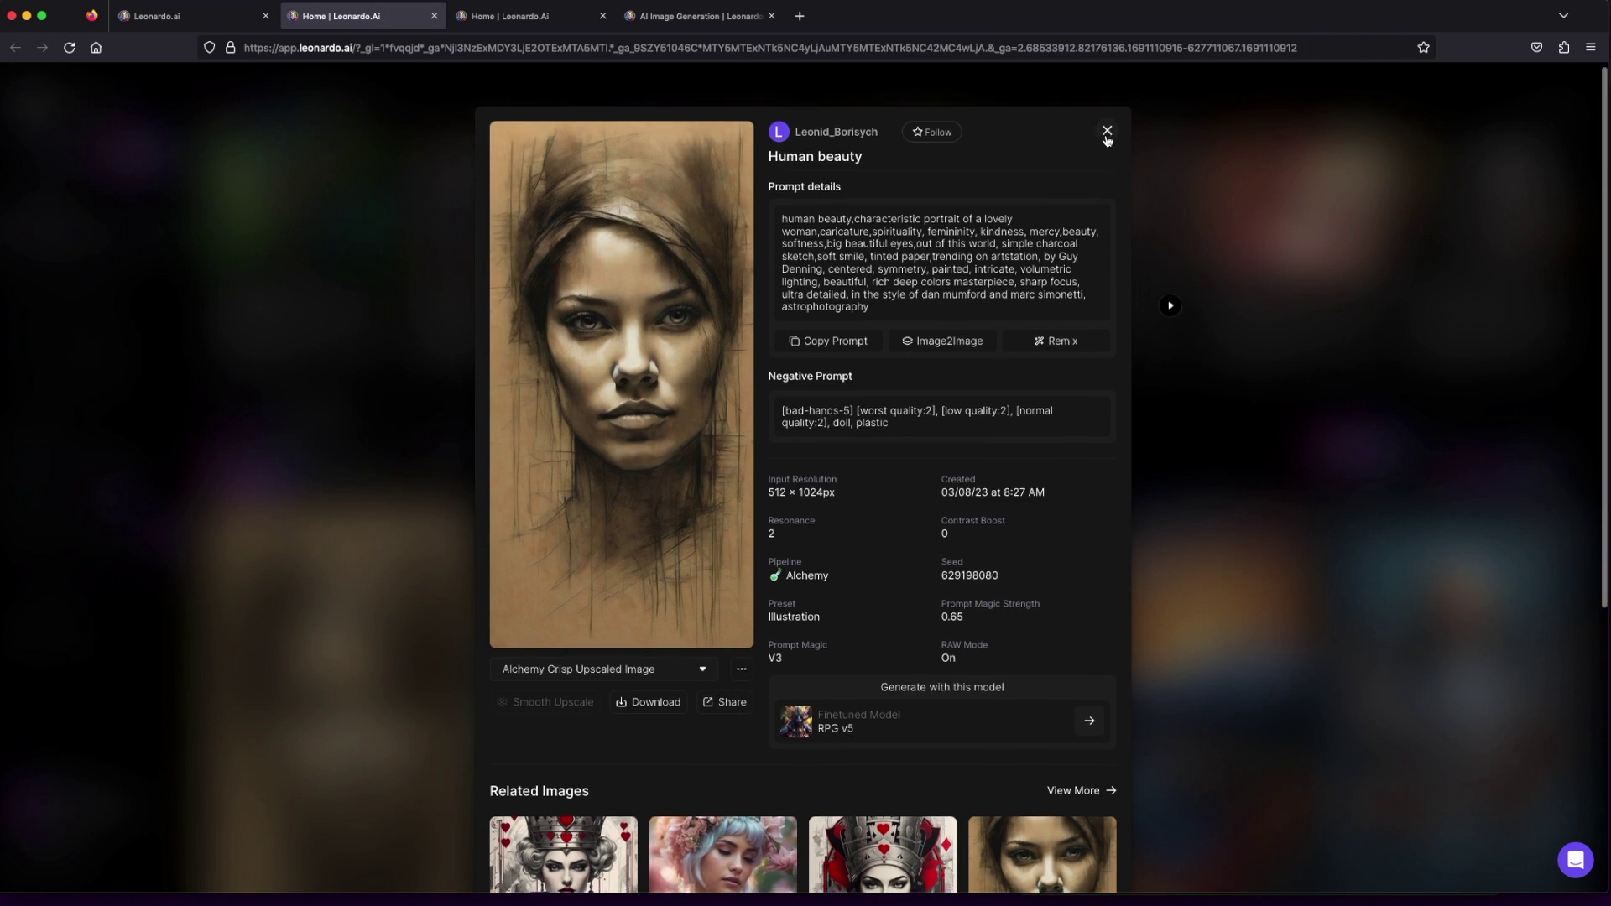
key("Escape")
left_click(687, 21)
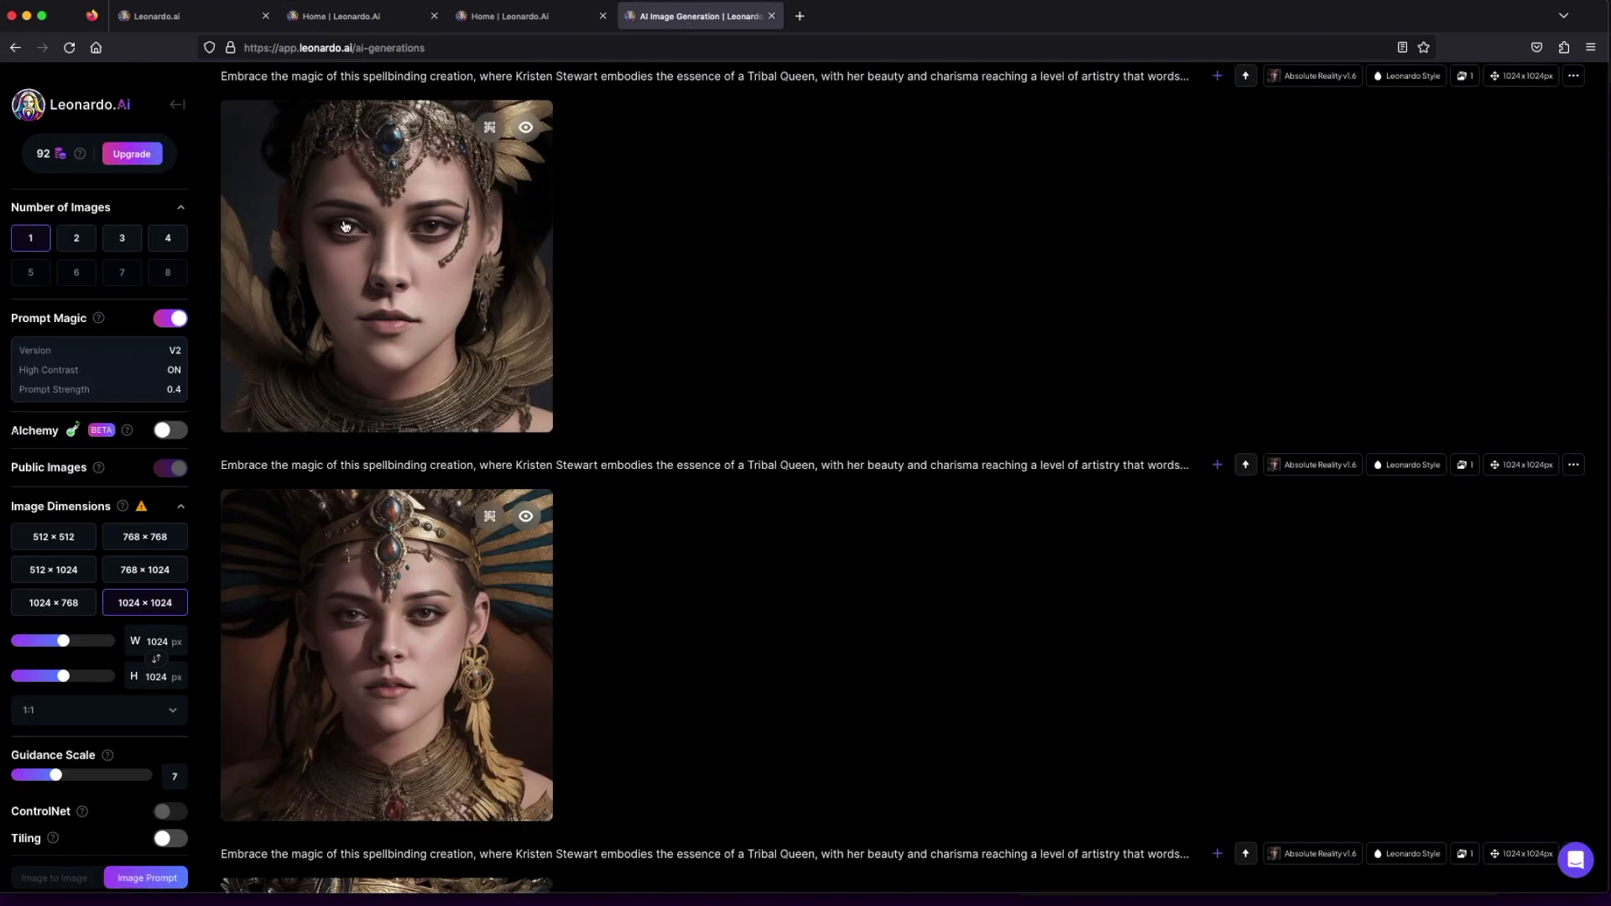
left_click(381, 23)
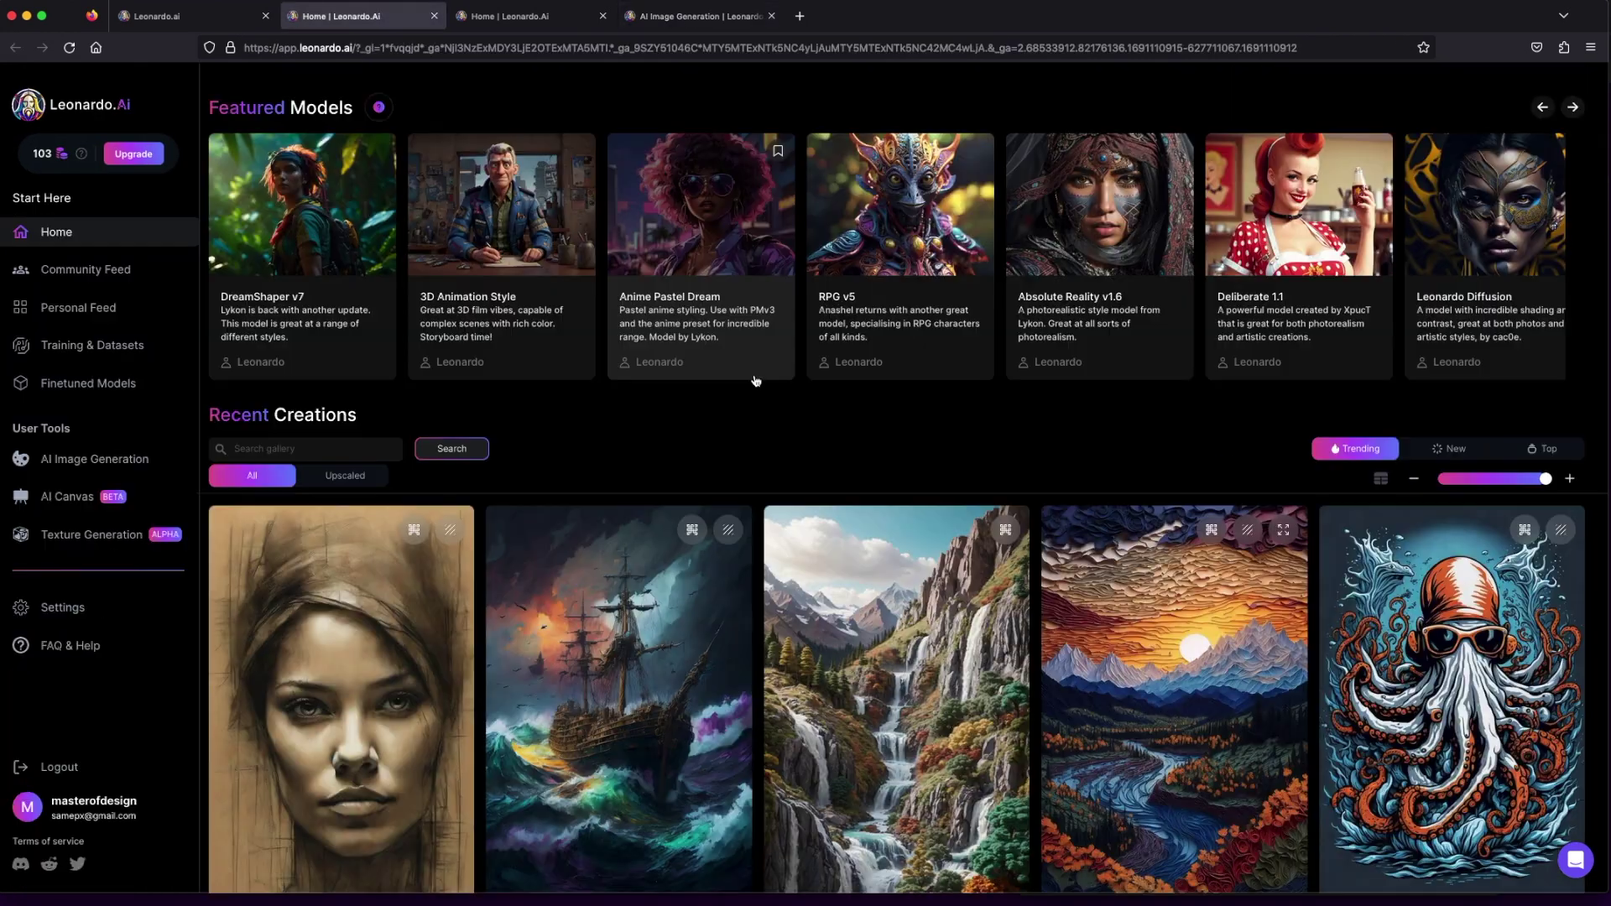
left_click(382, 703)
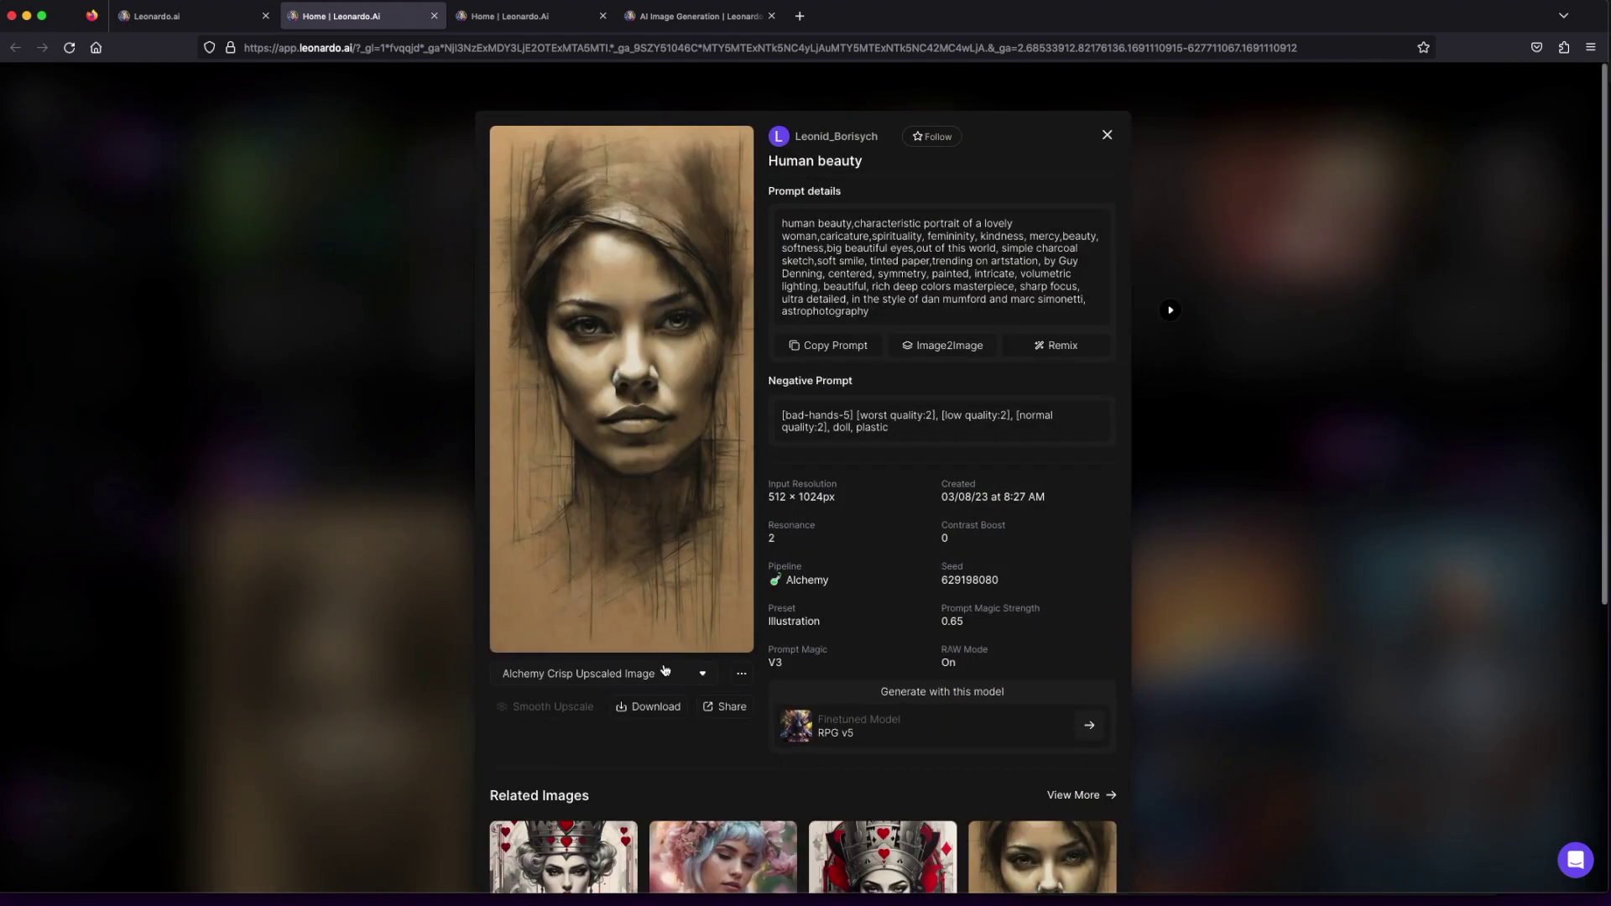
left_click(689, 22)
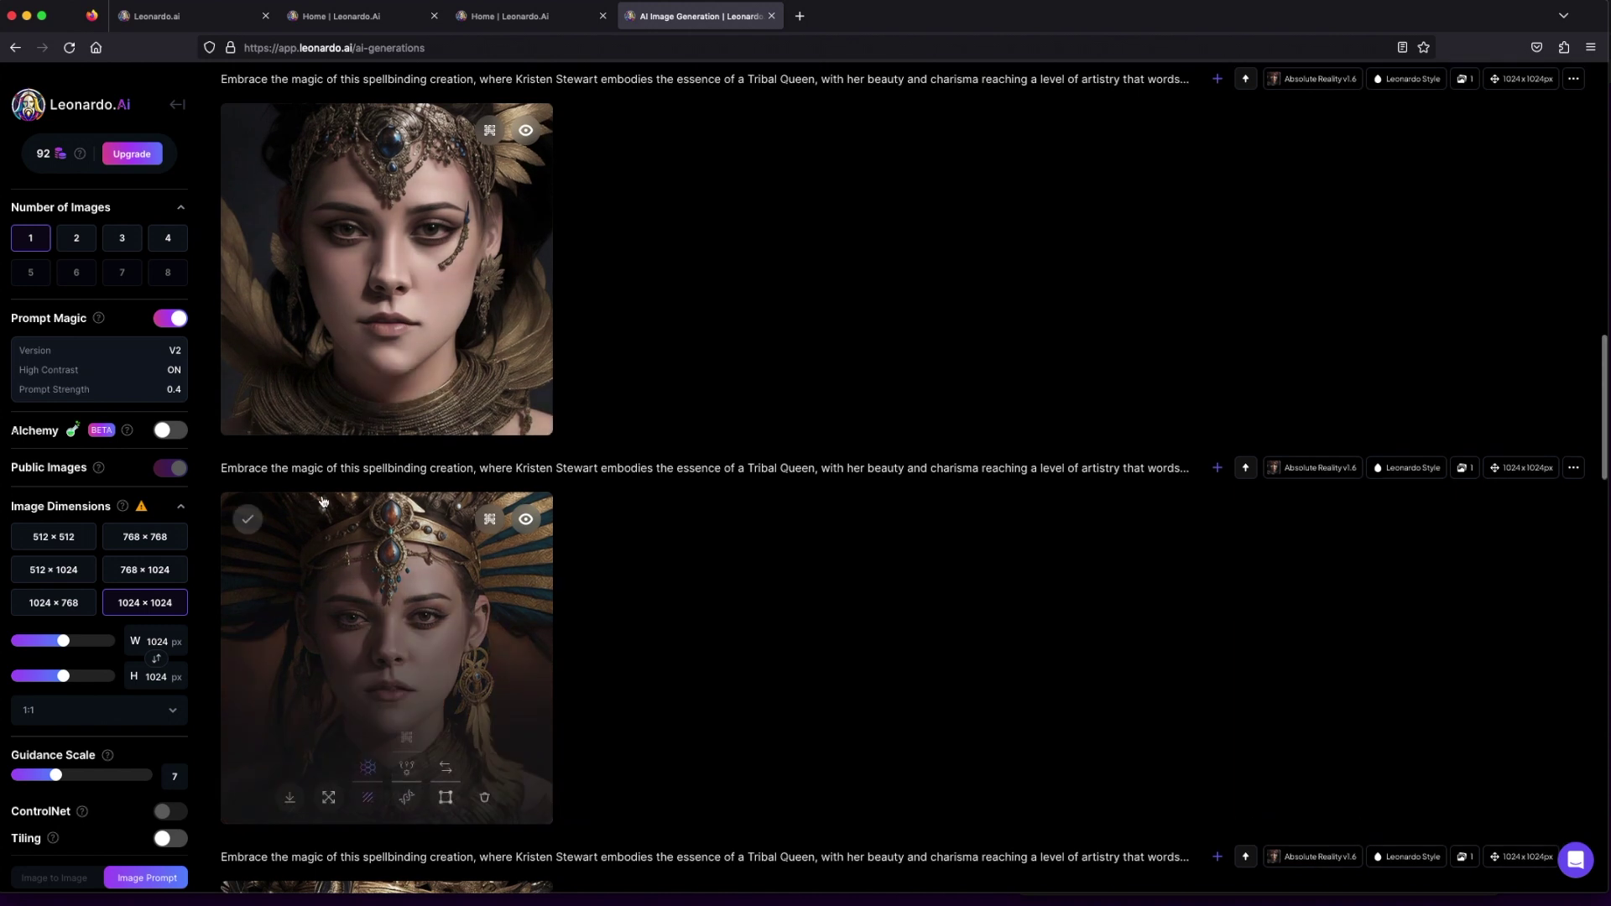
Step: Copy a Tribal Queen generation's prompt into the prompt box with Reuse Prompts
scroll(99, 587, "down", 3)
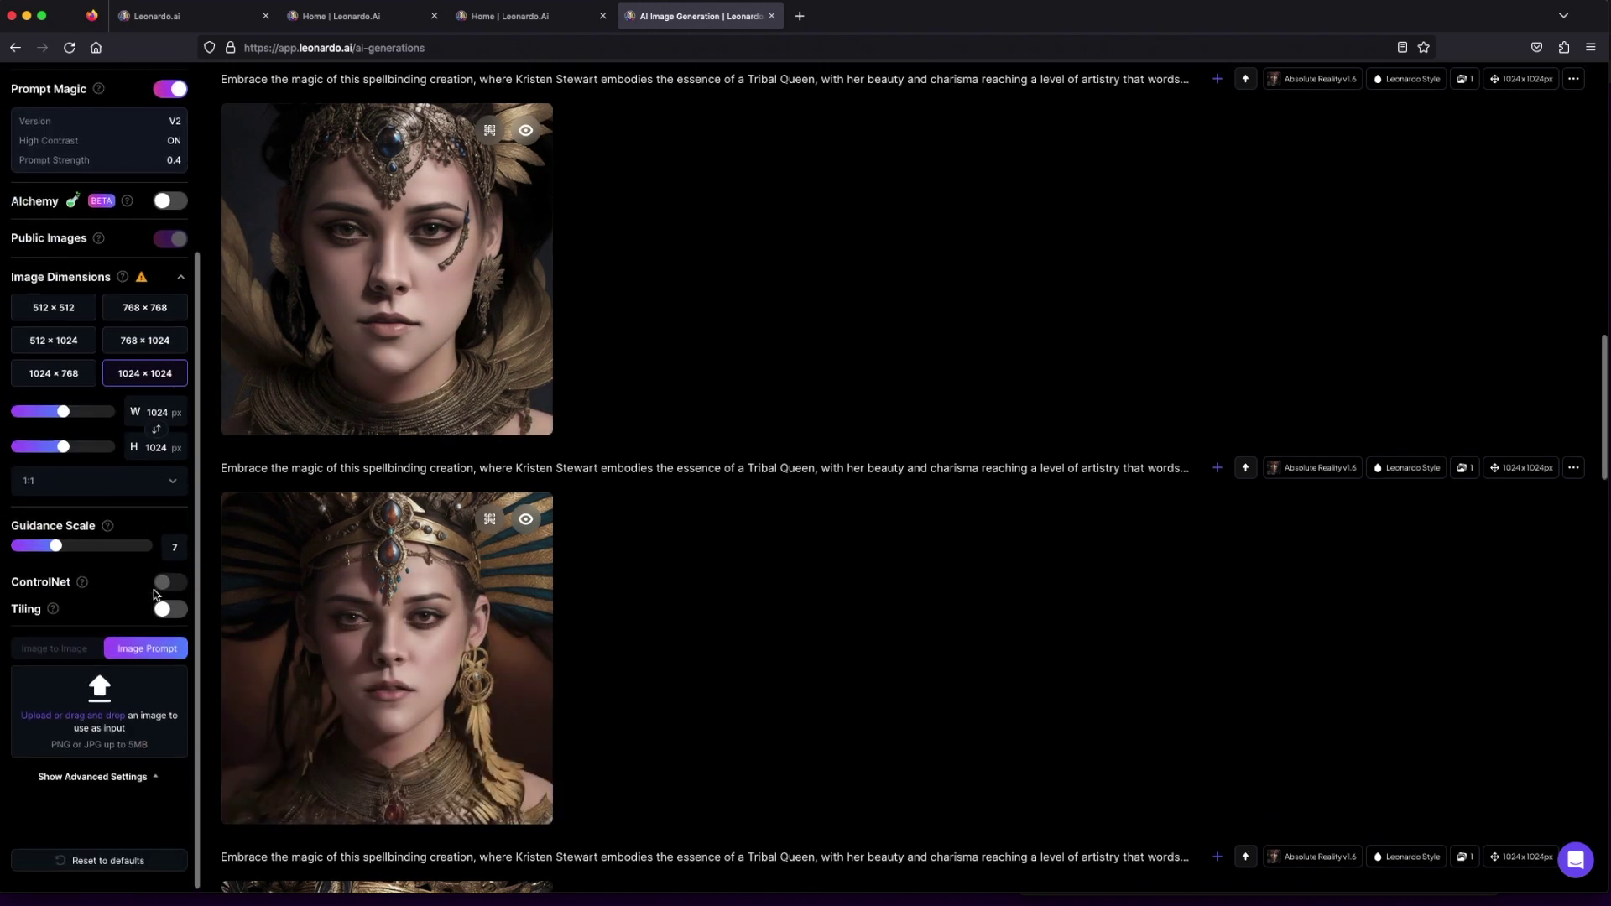
left_click(1244, 468)
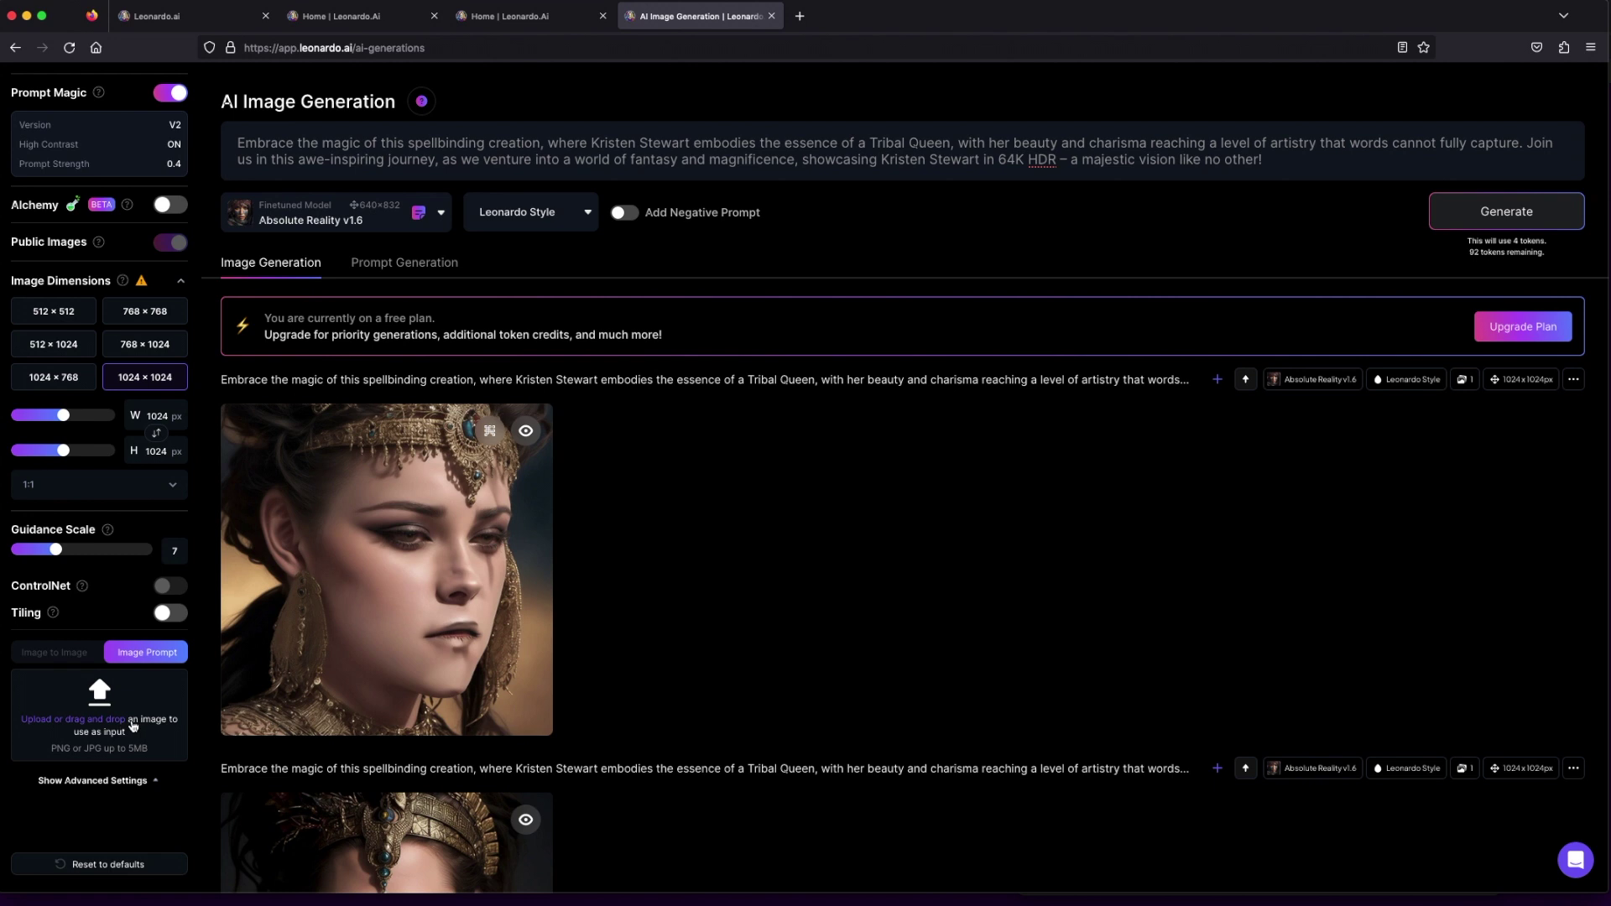
left_click_drag(153, 752, 11, 713)
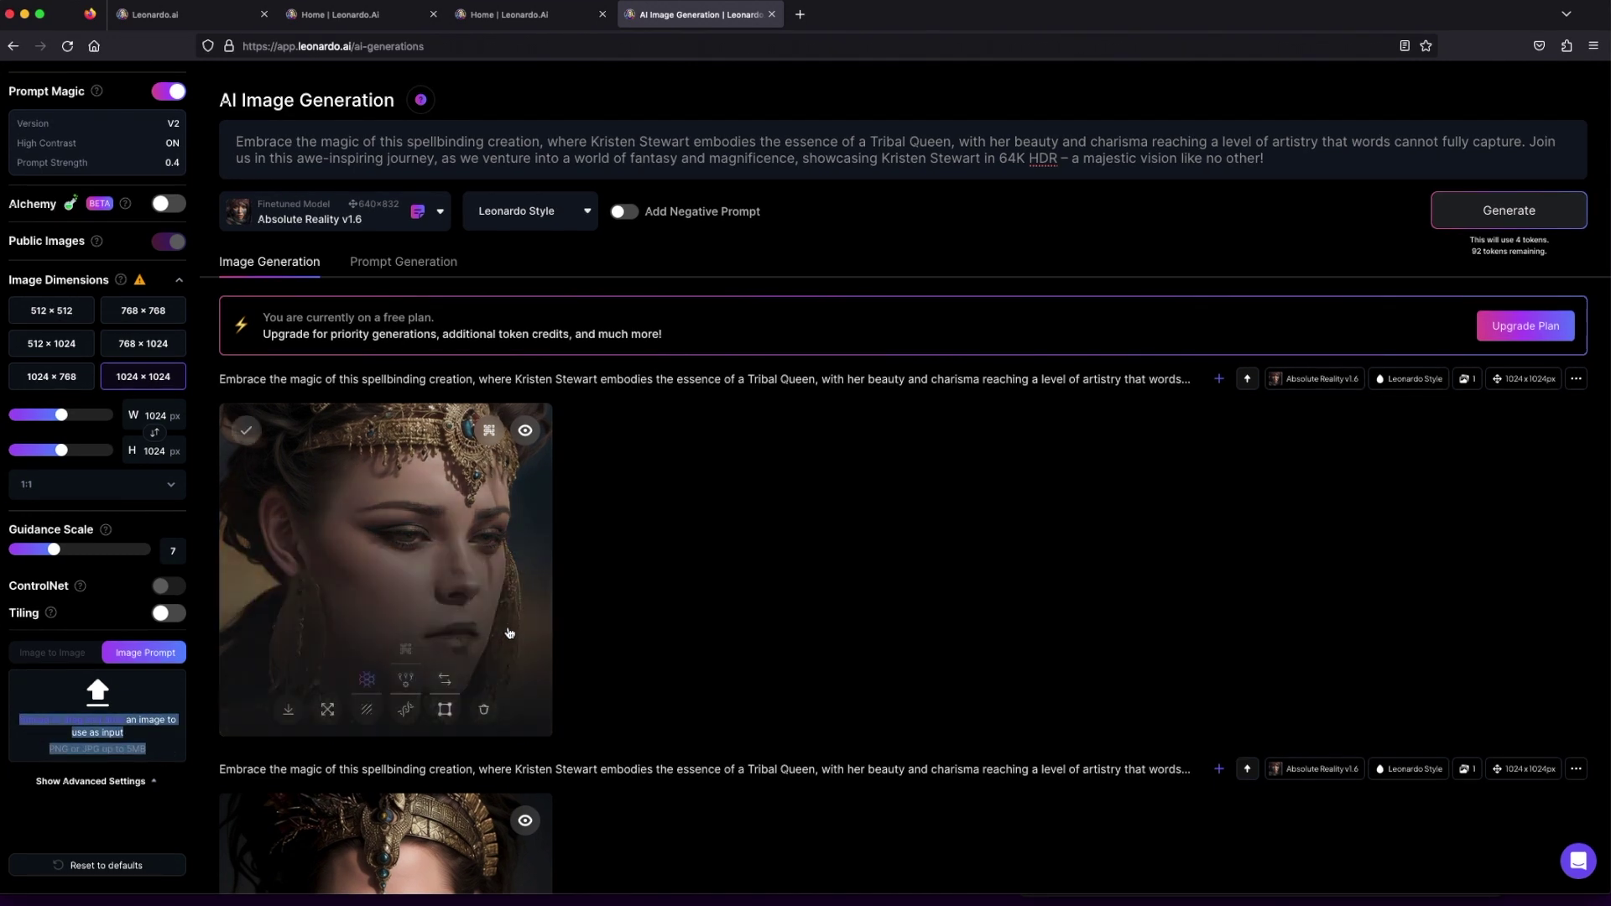
left_click(302, 760)
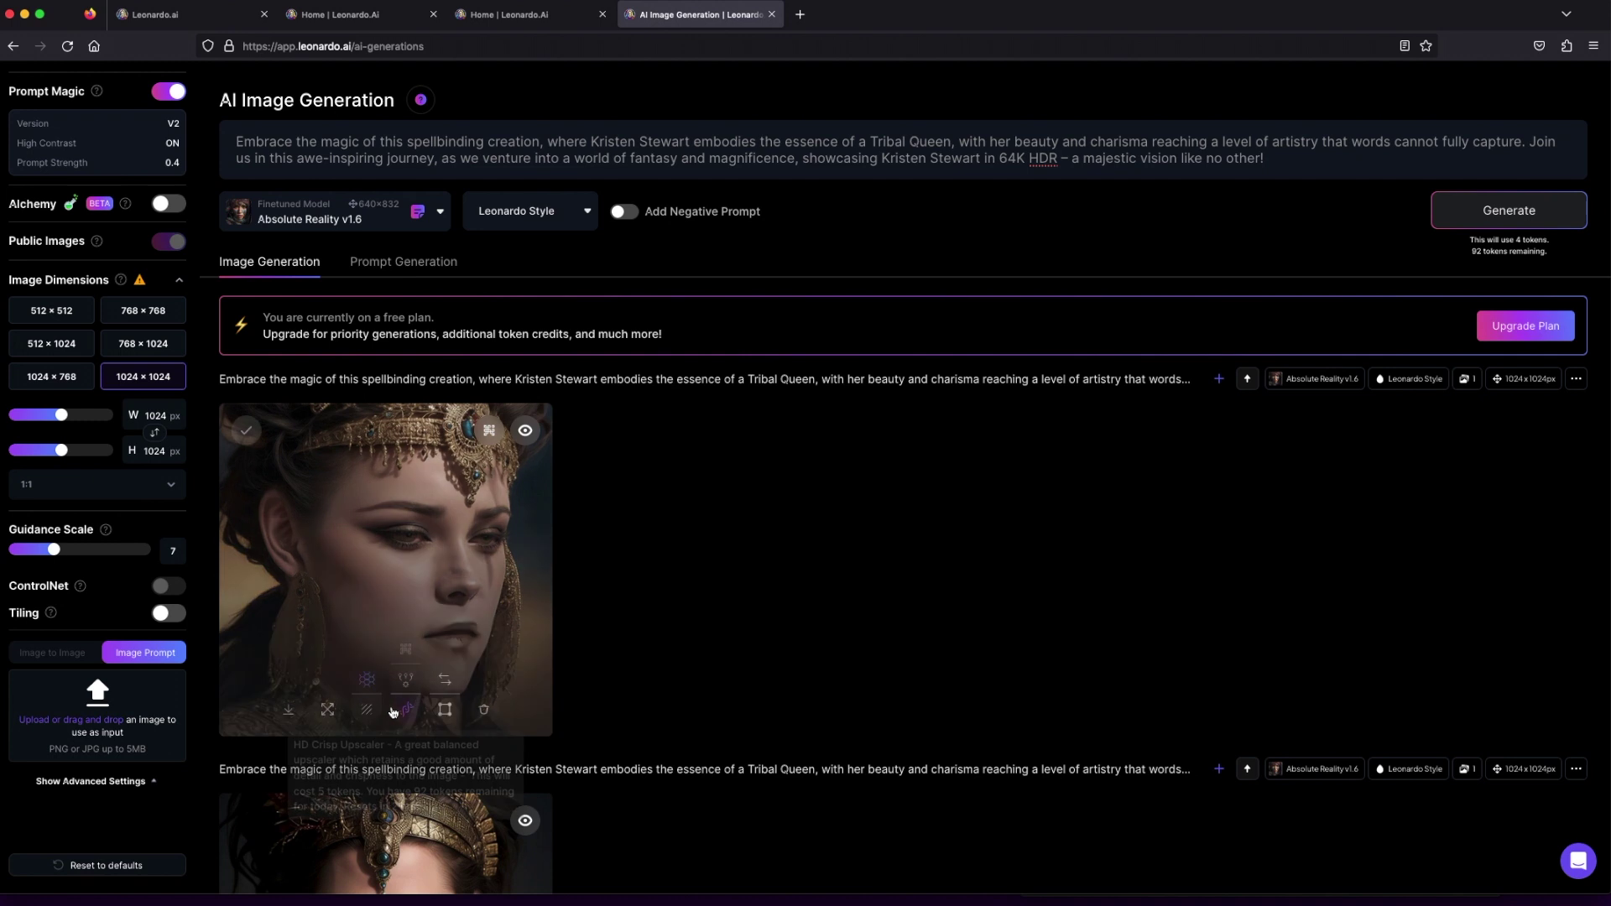
scroll(352, 738, "down", 15)
scroll(390, 713, "down", 15)
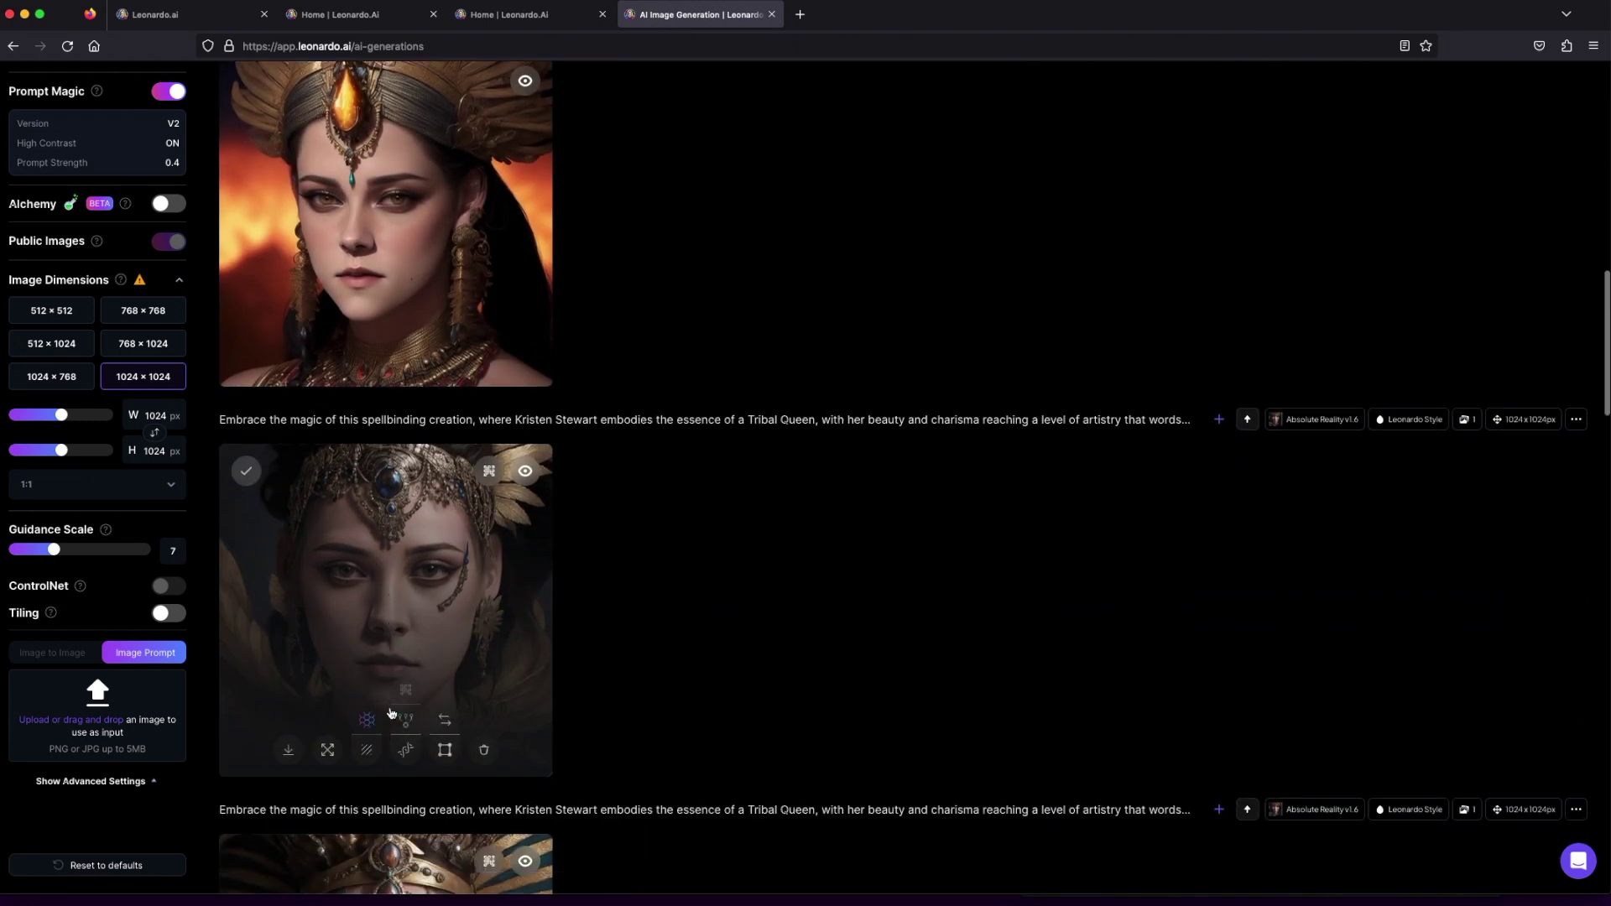
scroll(390, 713, "down", 5)
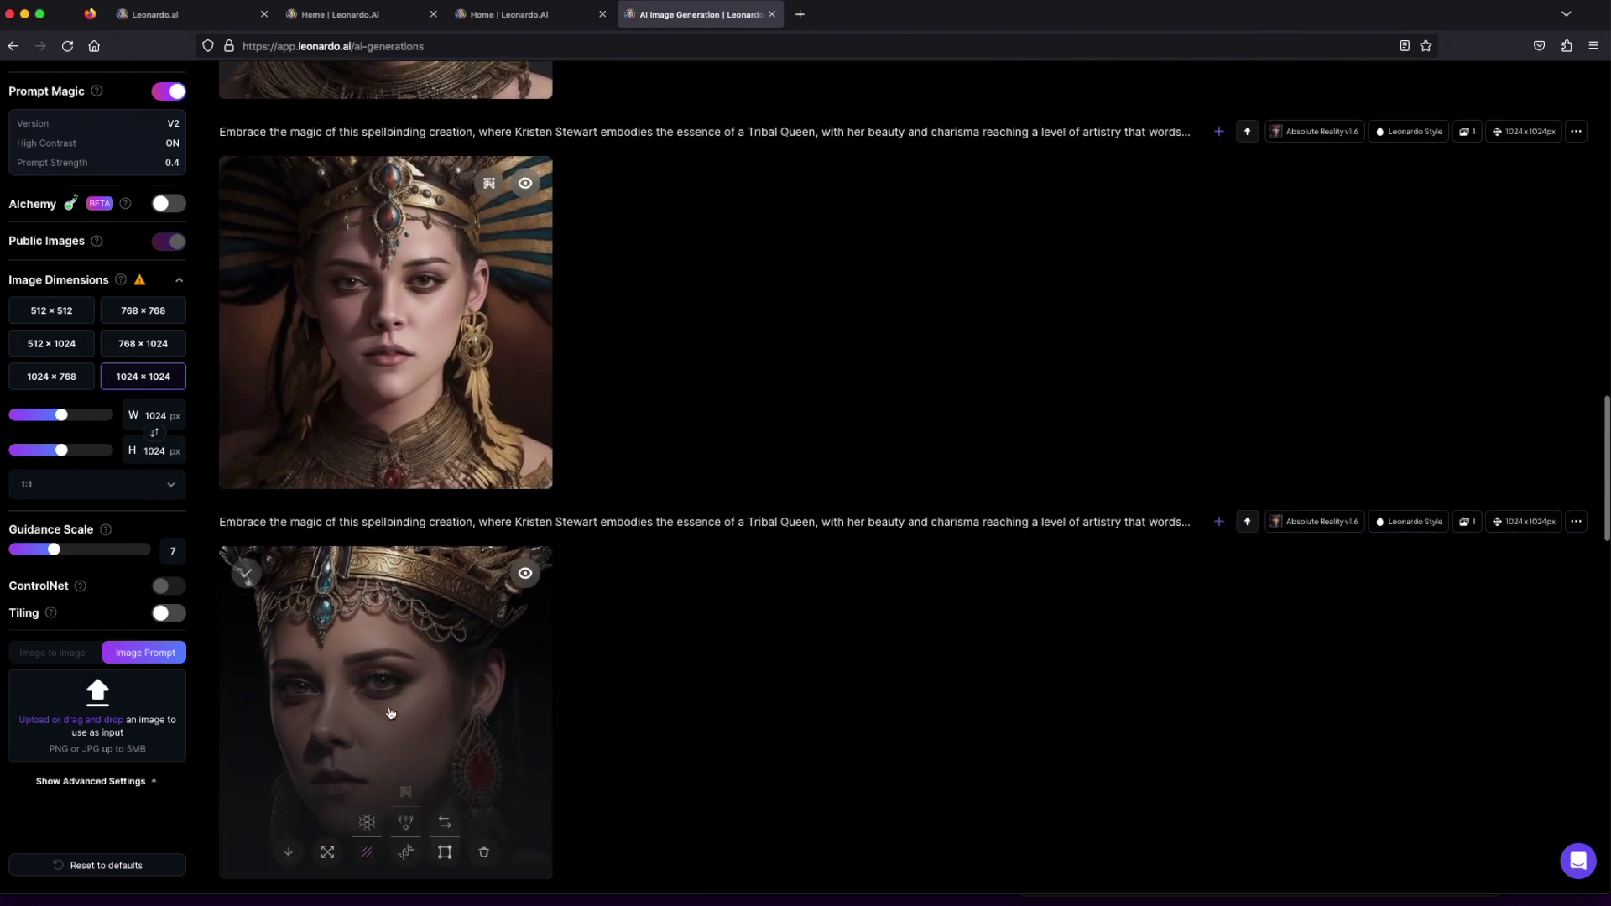
scroll(390, 713, "down", 4)
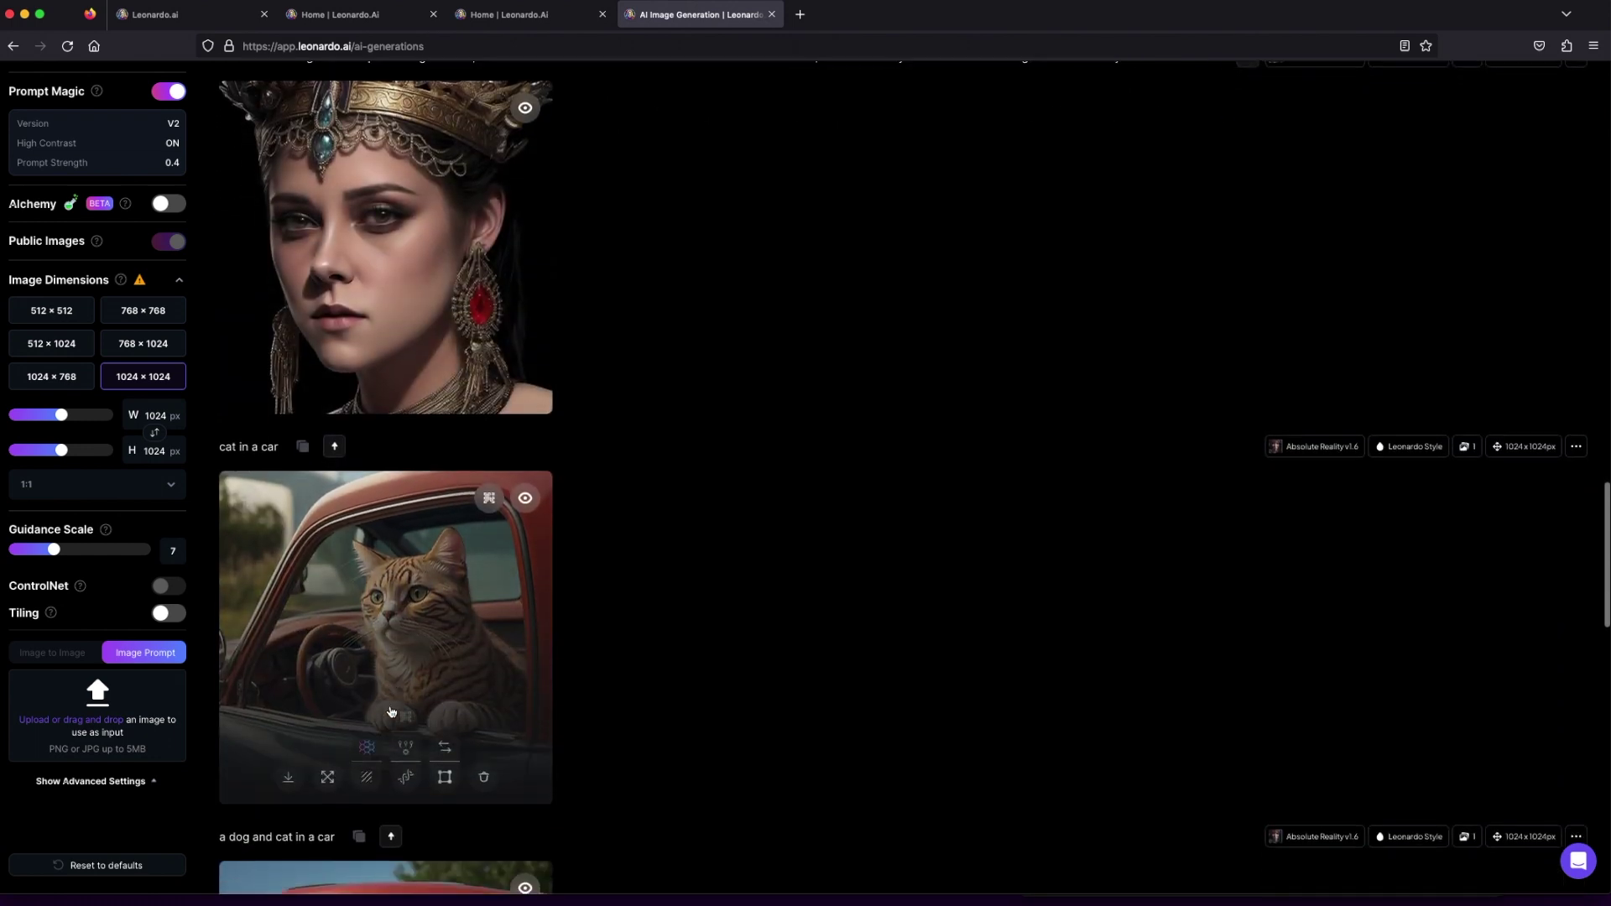
left_click(401, 652)
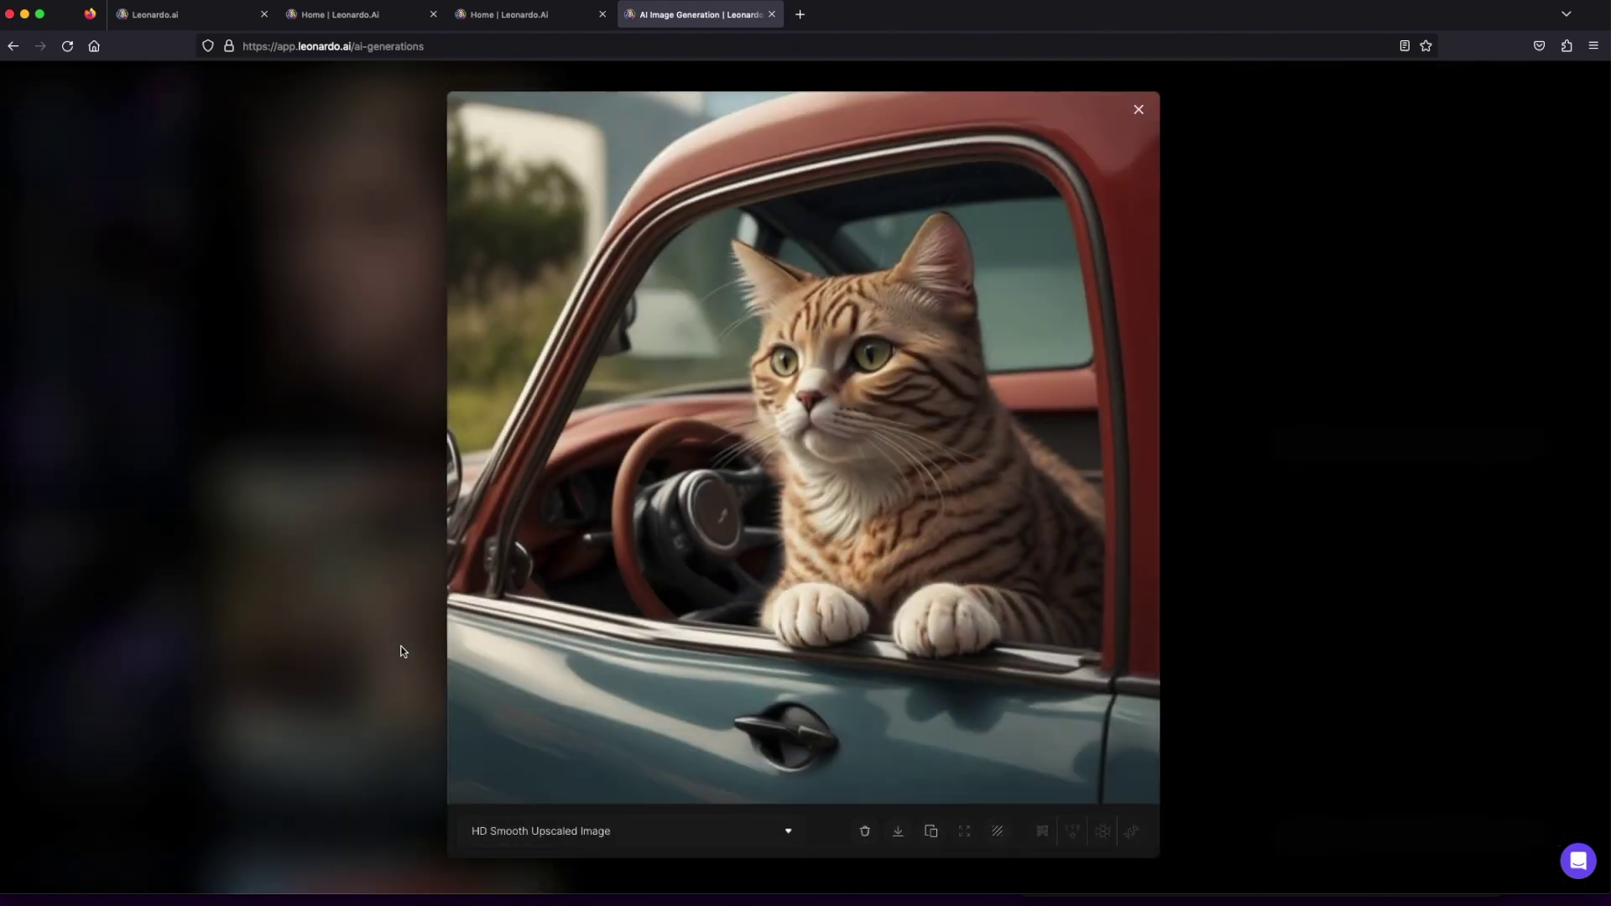
left_click(401, 652)
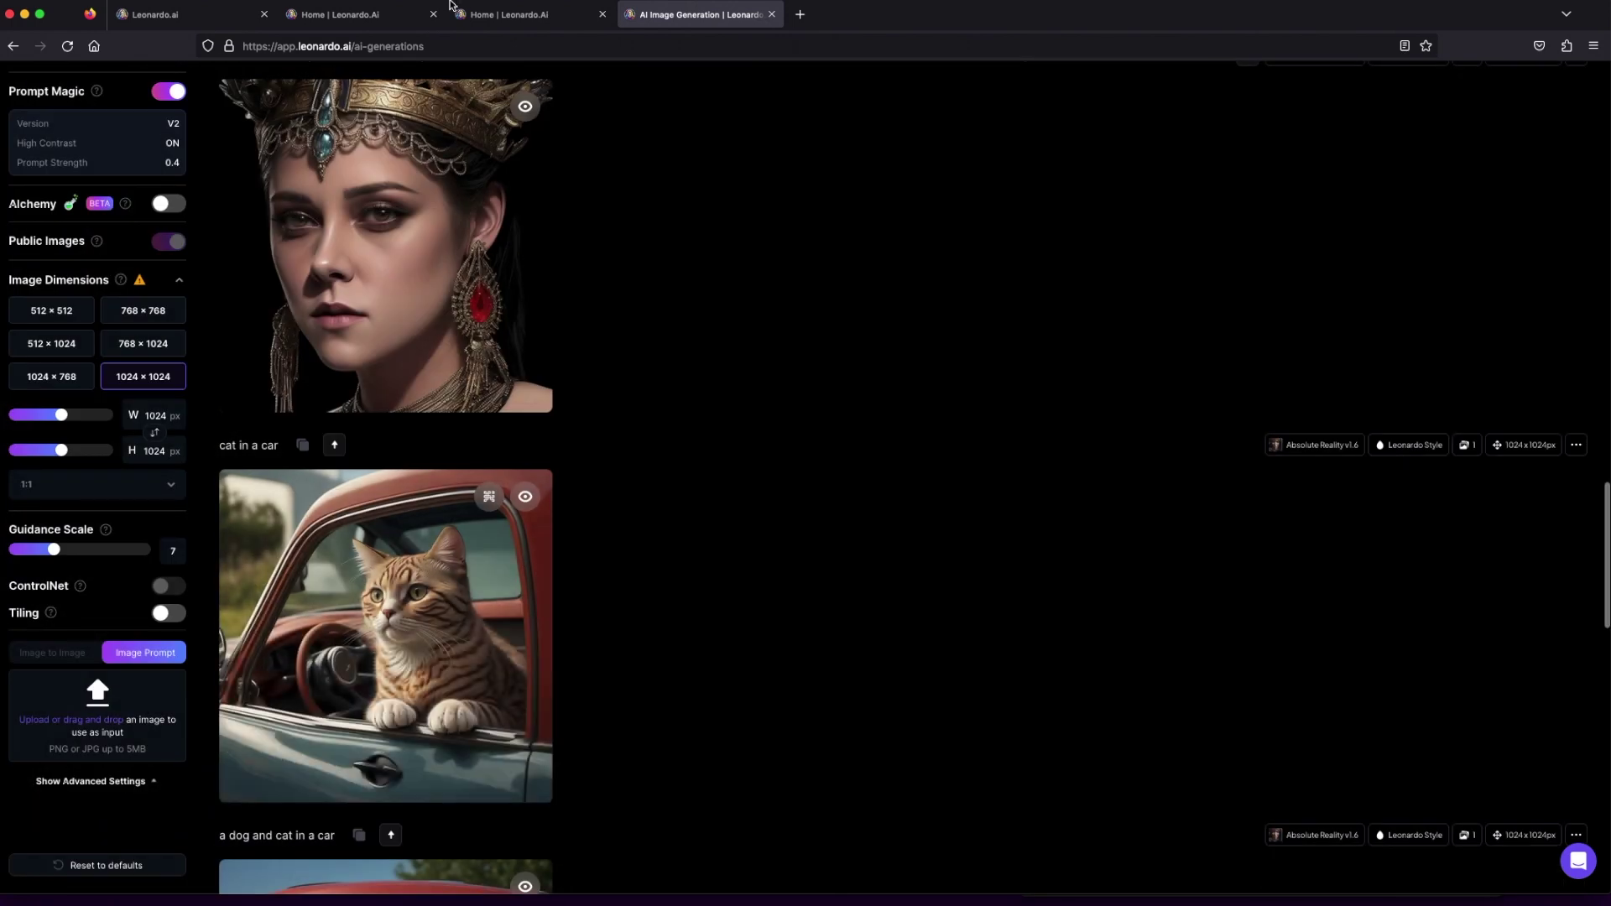
scroll(438, 688, "down", 2)
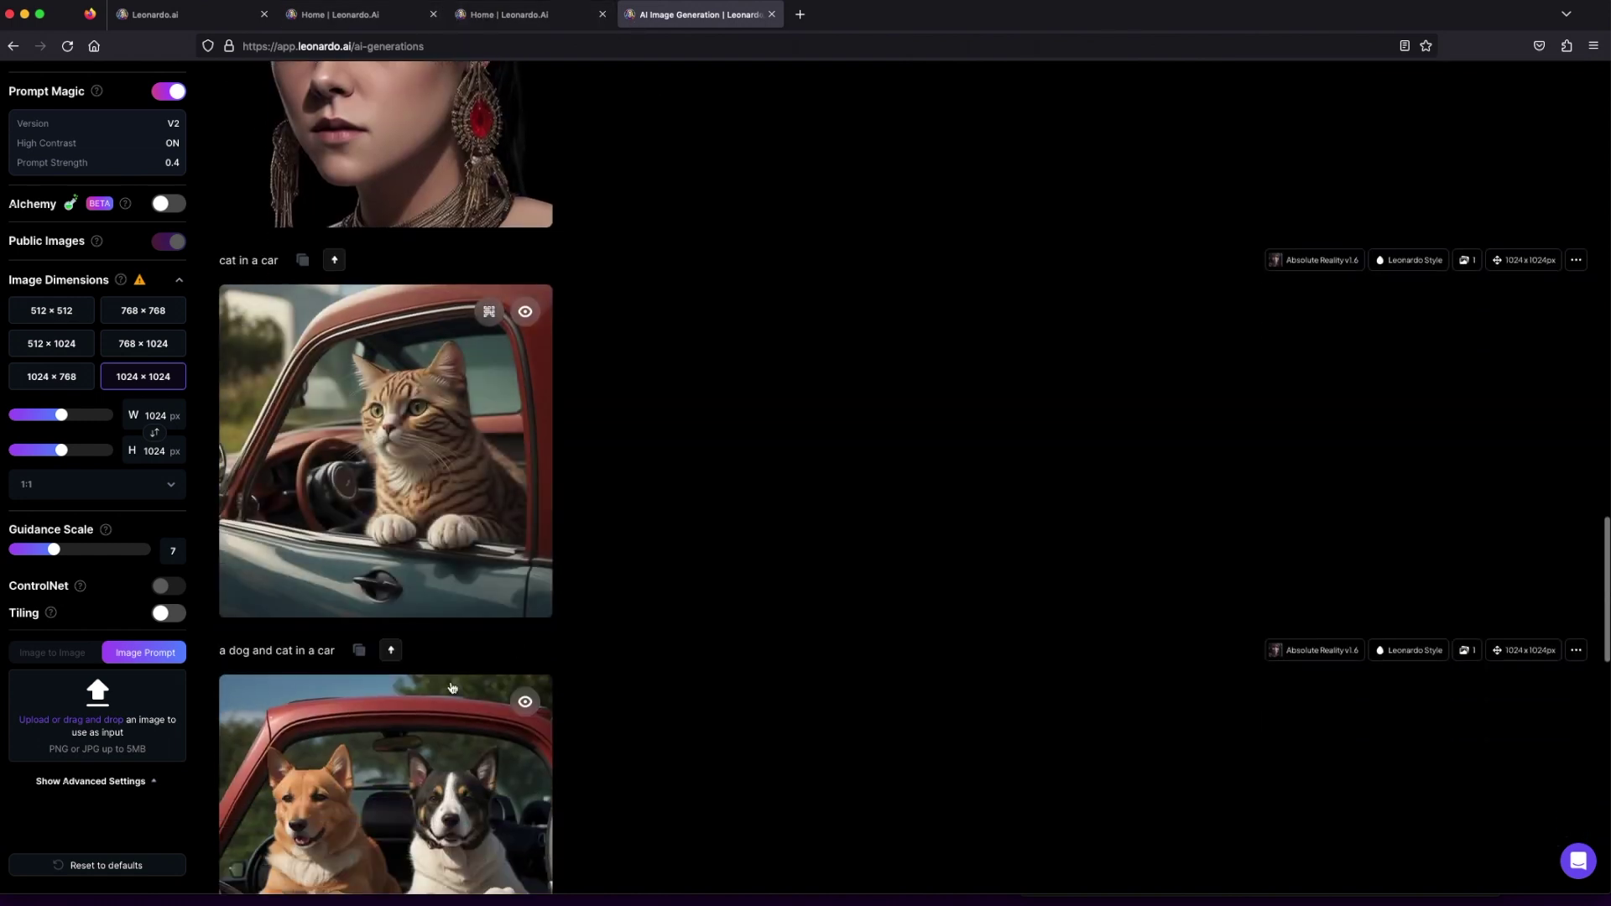
left_click(438, 687)
left_click(401, 585)
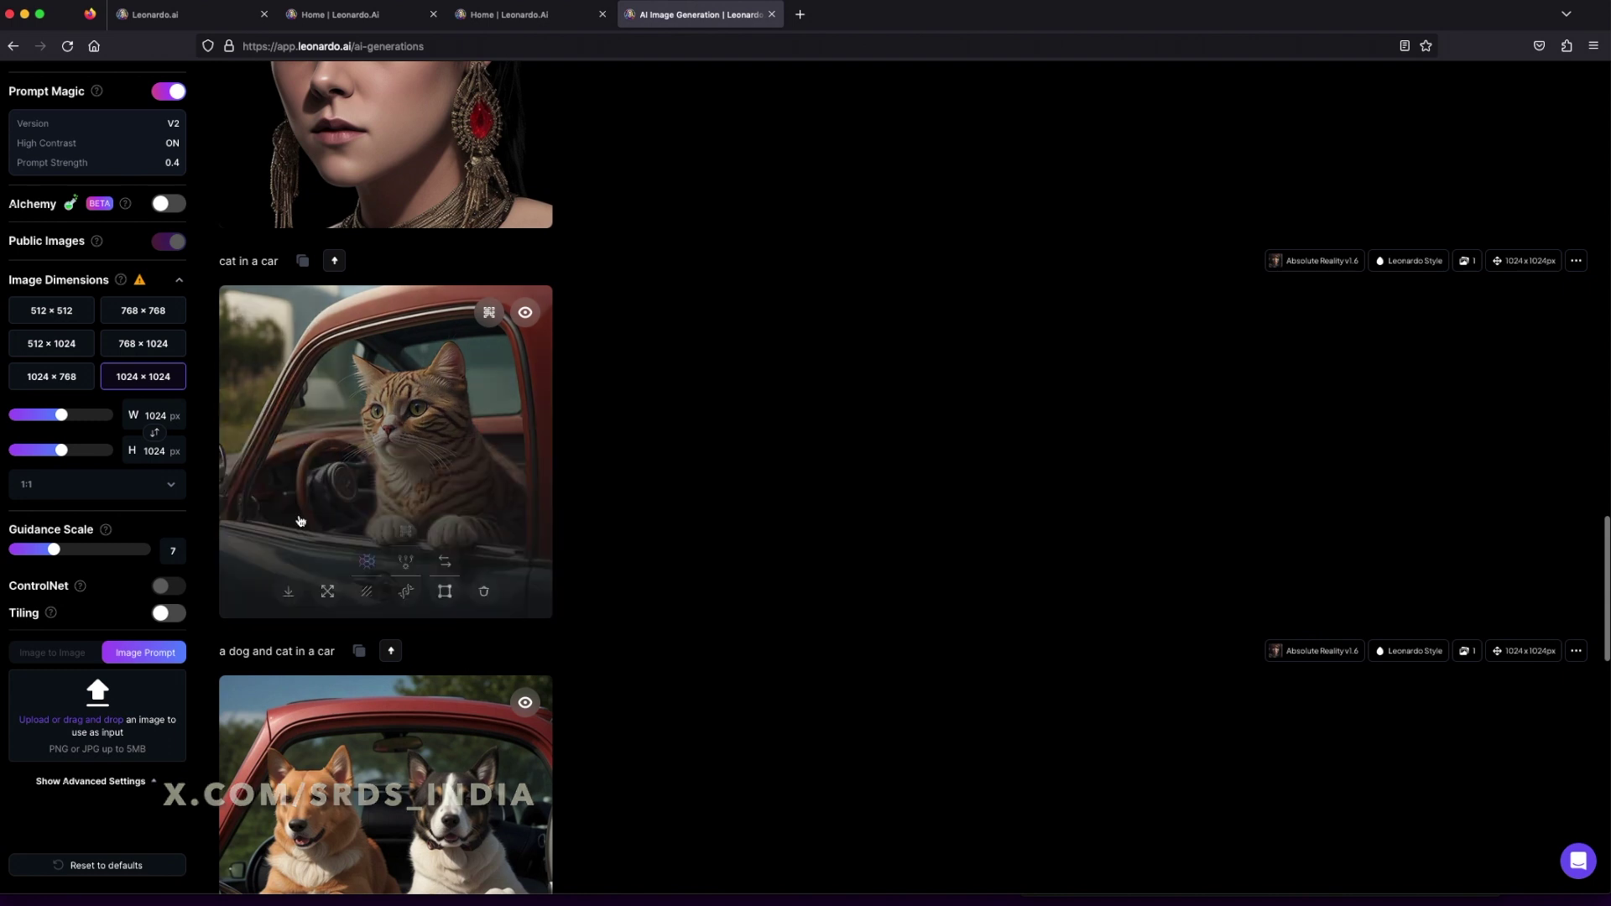
scroll(299, 506, "up", 2)
scroll(298, 506, "up", 10)
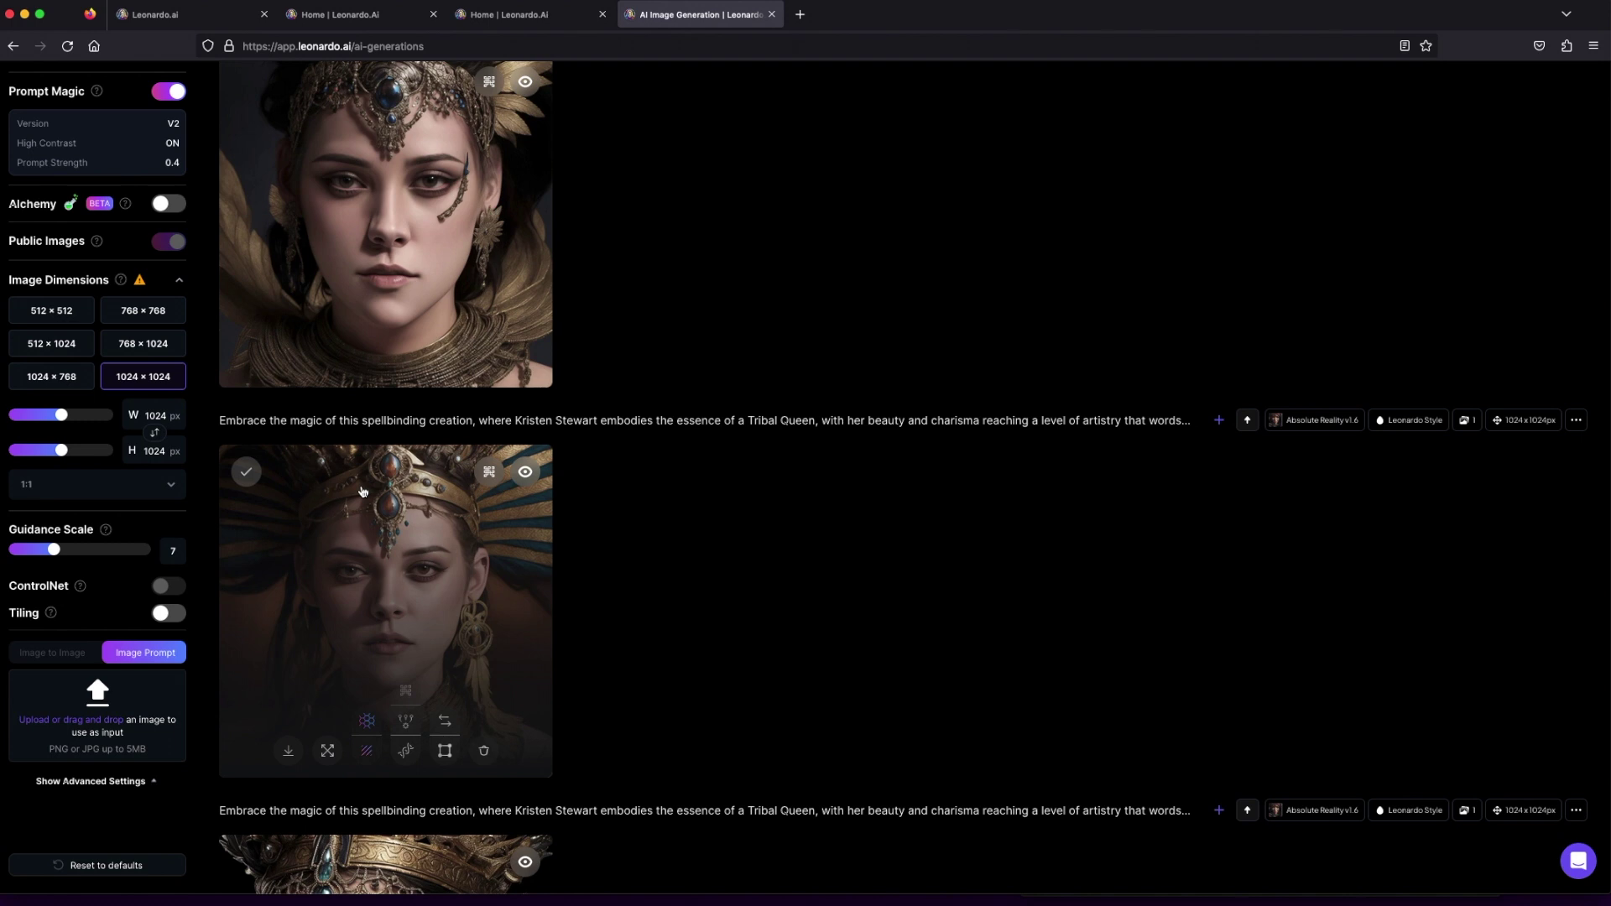
scroll(362, 490, "up", 10)
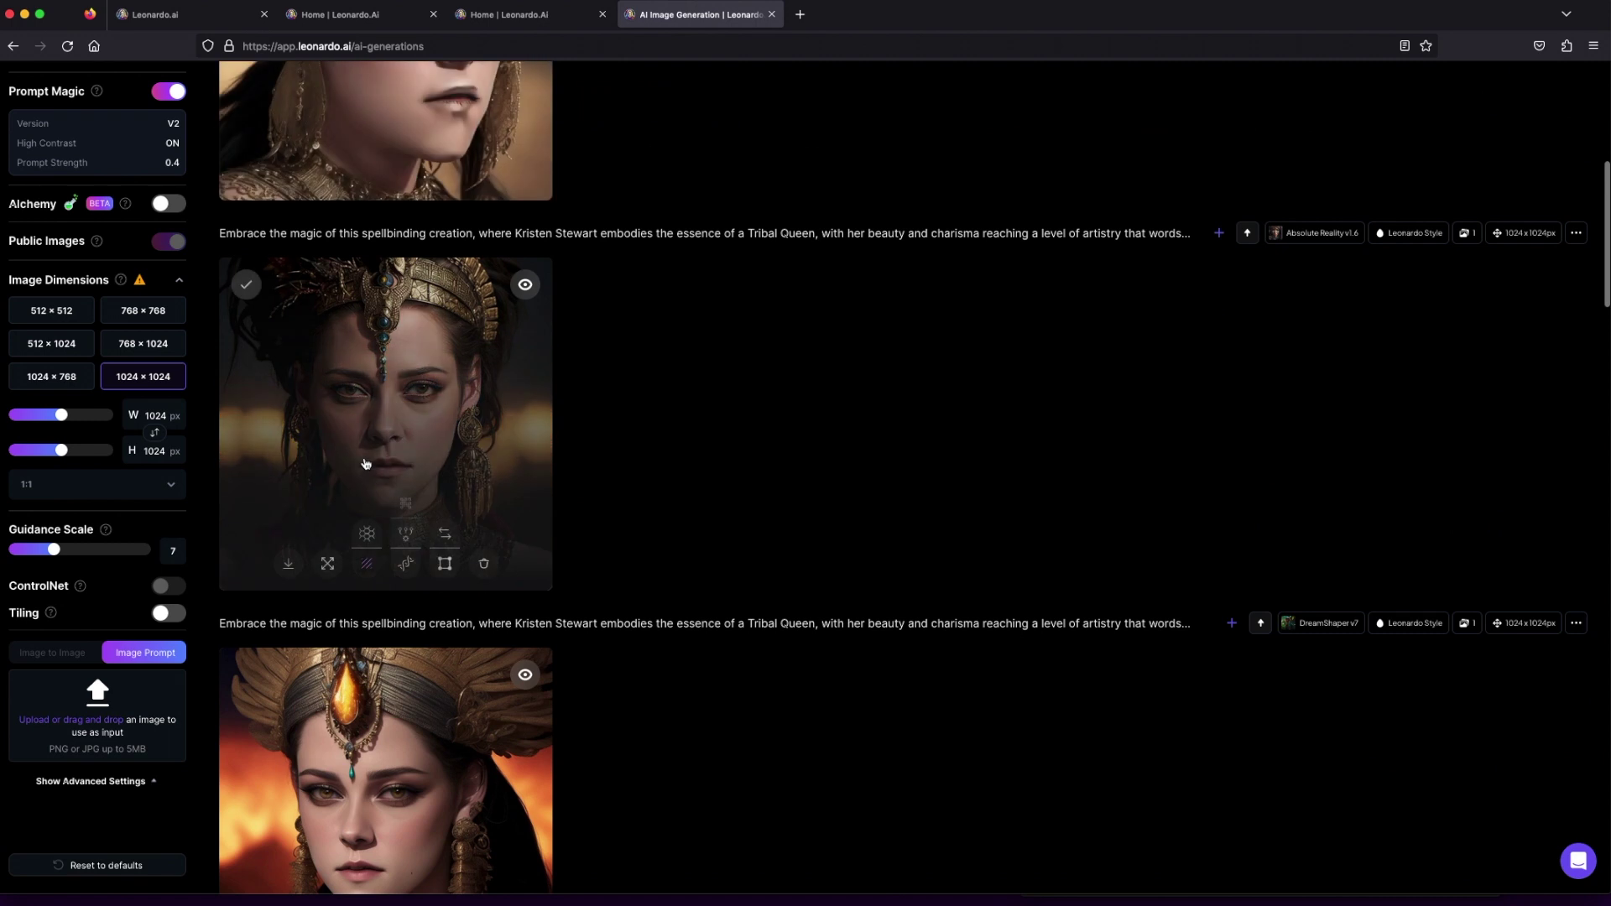
Step: Open a Tribal Queen portrait in the preview and switch it to No Background
left_click(367, 462)
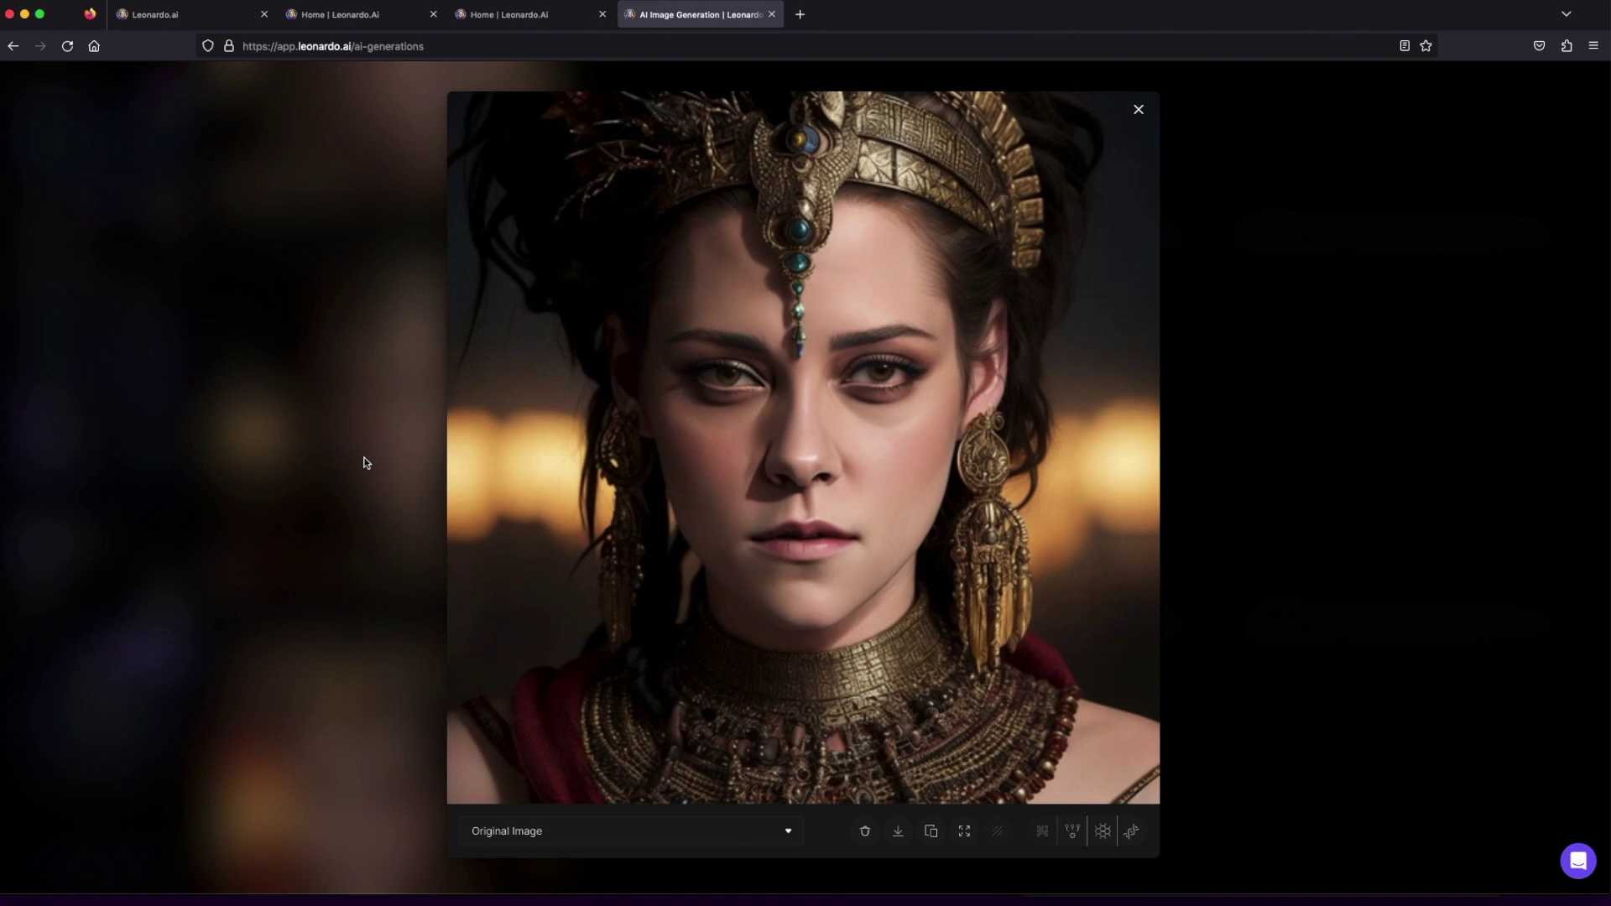
left_click(780, 831)
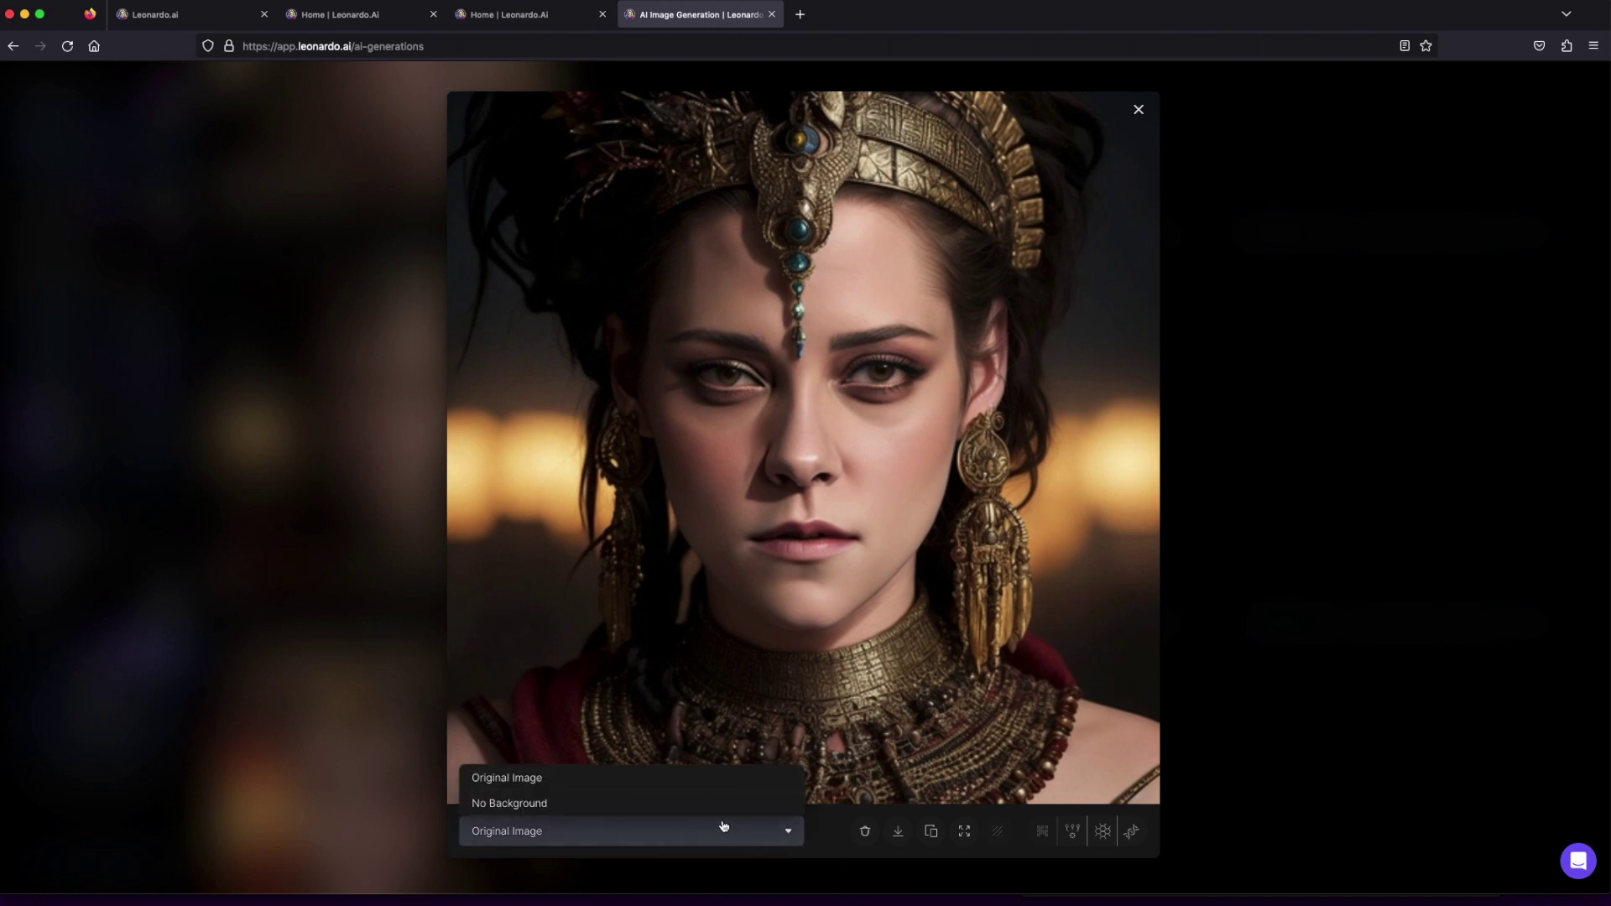
left_click(709, 809)
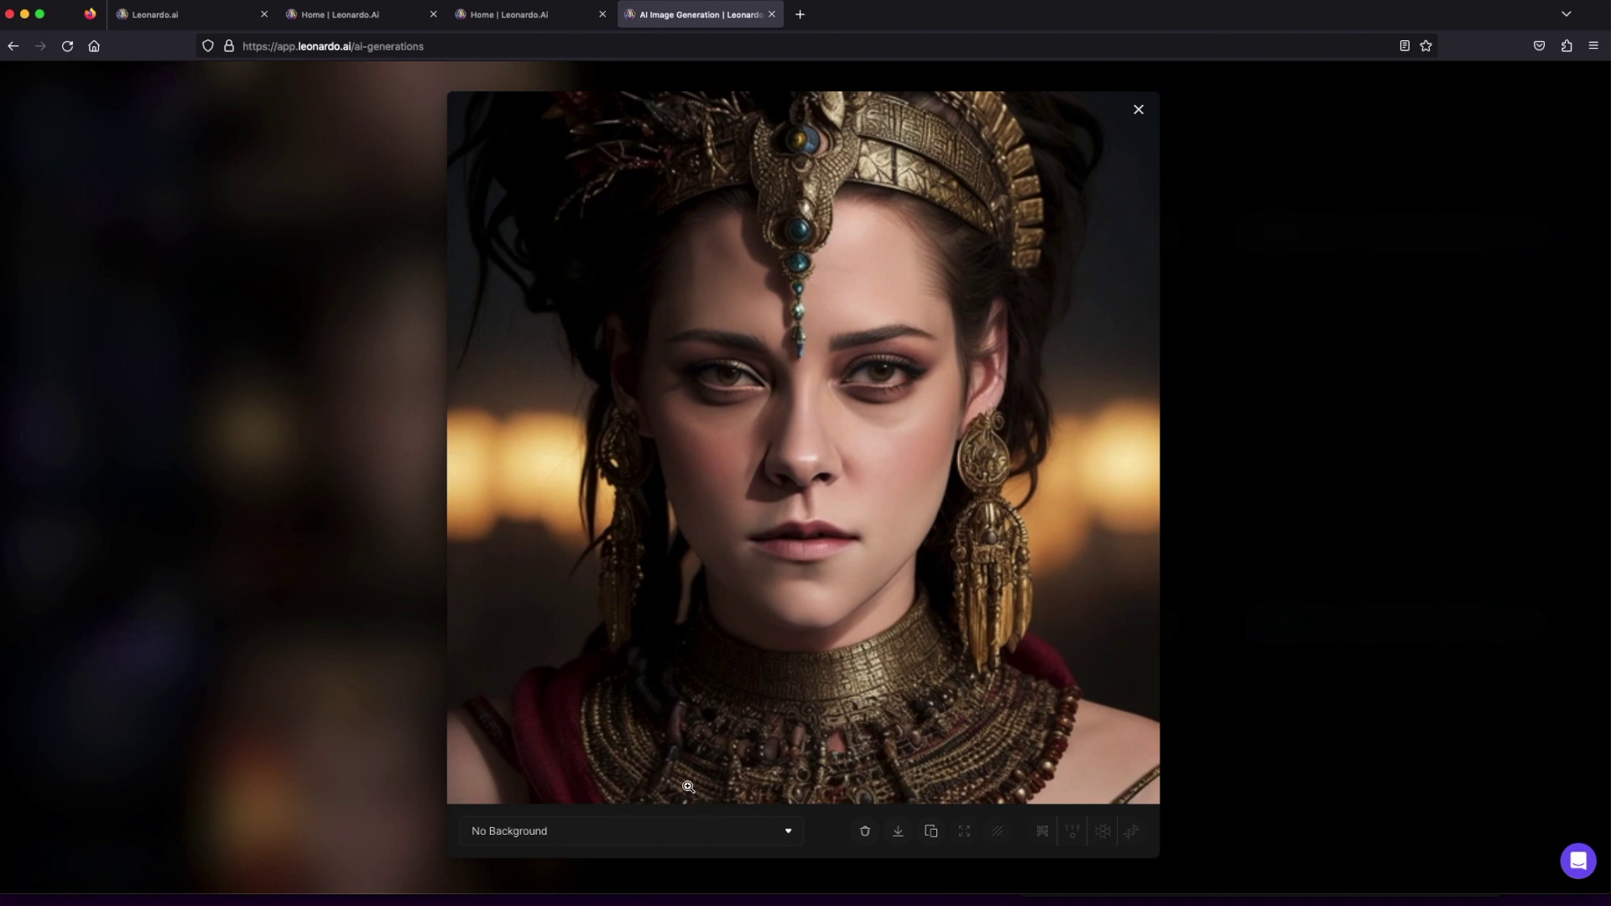